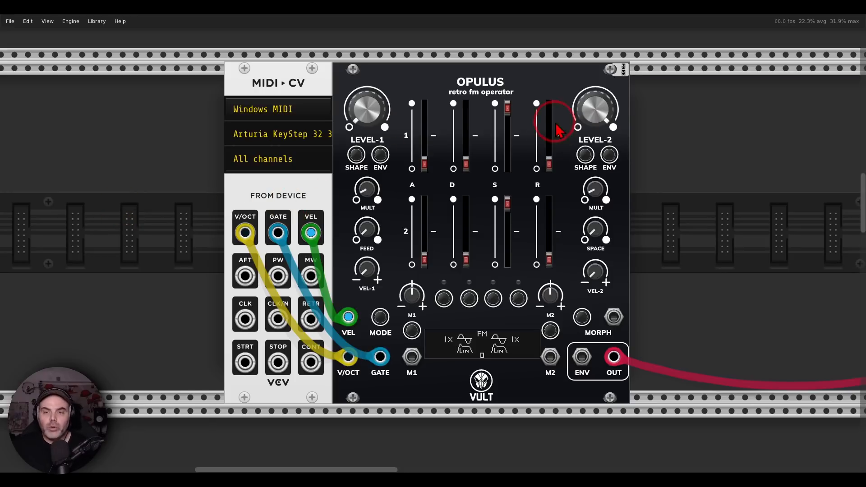
mouse_move(626, 85)
left_mouse_down()
mouse_move(542, 90)
mouse_move(604, 79)
left_mouse_up()
mouse_move(414, 93)
left_mouse_down()
mouse_move(380, 88)
mouse_move(415, 141)
mouse_move(413, 96)
left_mouse_up()
mouse_move(543, 88)
left_mouse_down()
mouse_move(405, 141)
mouse_move(536, 100)
left_mouse_up()
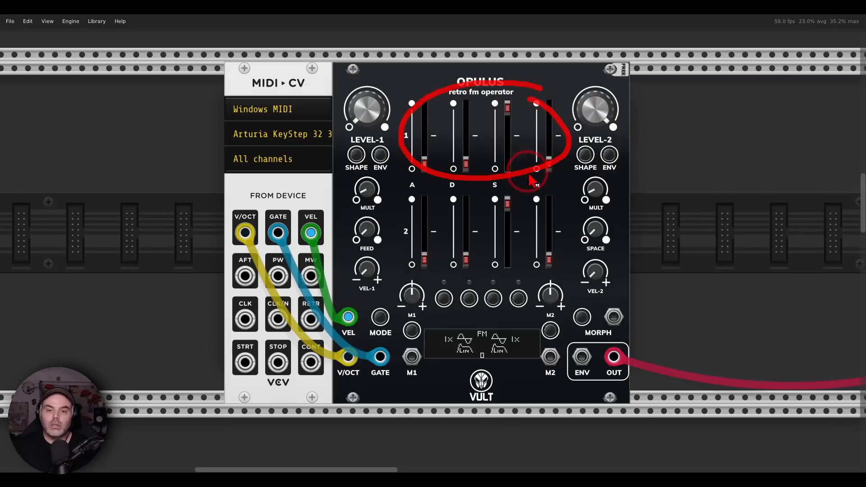
mouse_move(537, 184)
left_mouse_down()
mouse_move(424, 270)
mouse_move(537, 189)
left_mouse_up()
mouse_move(396, 187)
left_mouse_down()
mouse_move(357, 289)
mouse_move(397, 174)
left_mouse_up()
left_click_drag(610, 171, 632, 253)
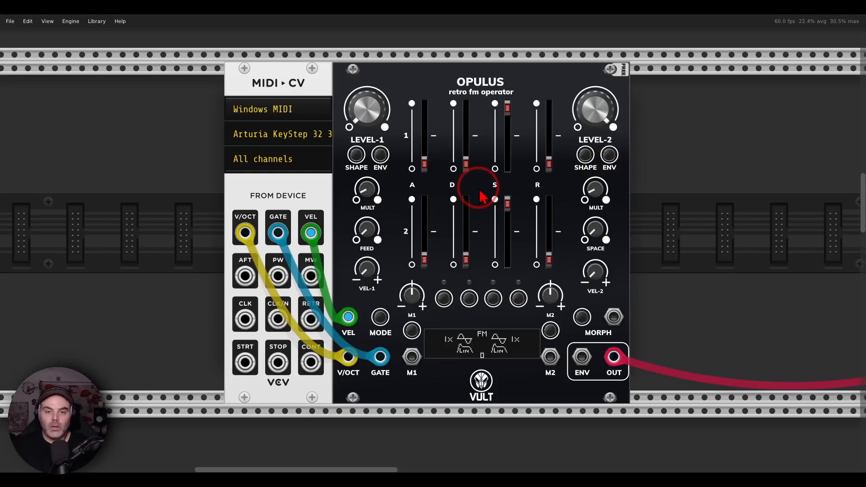
mouse_move(382, 78)
left_mouse_down()
mouse_move(344, 149)
mouse_move(407, 131)
mouse_move(386, 80)
mouse_move(549, 72)
left_mouse_up()
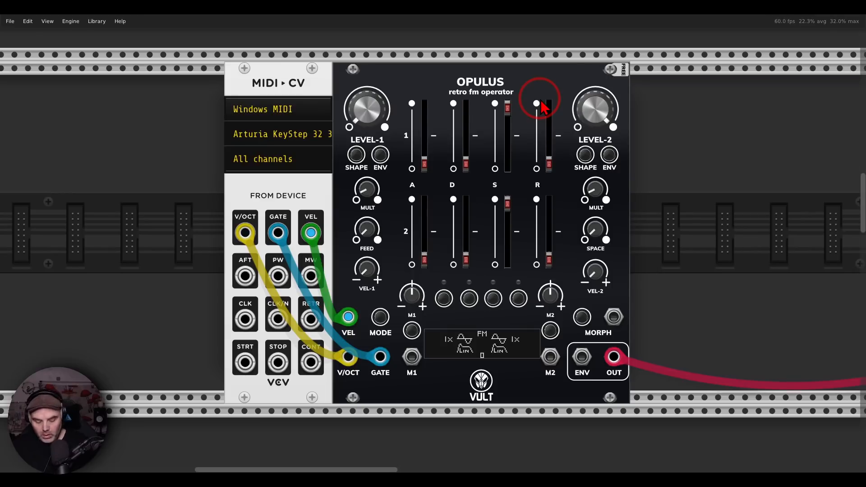
Raise oscillator 1's level, set its sustain and both oscillators' release to about halfway, and slightly lengthen both attacks
left_click_drag(380, 113, 380, 26)
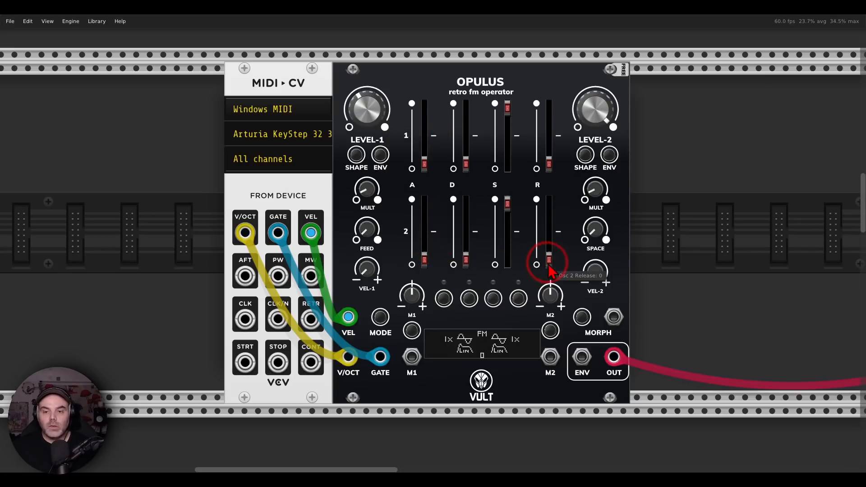
left_click_drag(551, 259, 433, 244)
left_click_drag(547, 167, 547, 133)
mouse_move(502, 118)
left_mouse_down()
mouse_move(512, 141)
mouse_move(507, 130)
left_mouse_up()
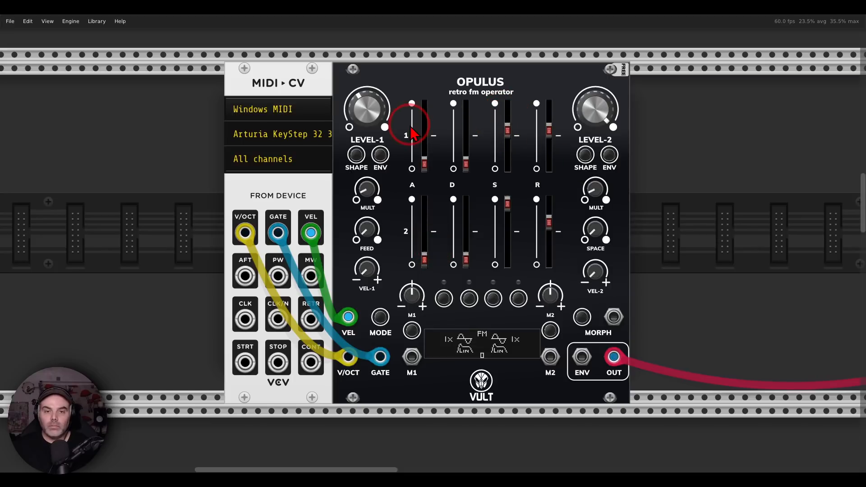
left_click_drag(425, 168, 425, 161)
left_click_drag(424, 254, 425, 247)
Sweep oscillator 1's level up to about 46 and back down to hear the FM amount
left_click_drag(379, 112, 378, 74)
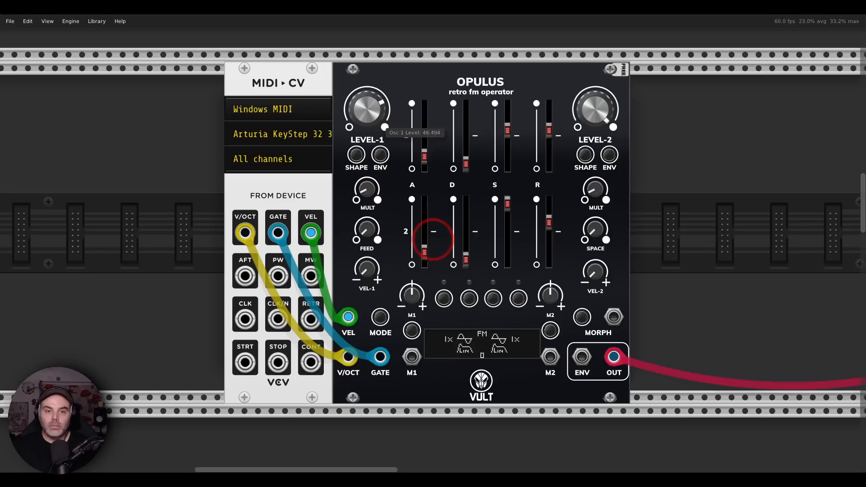
left_click_drag(380, 125, 380, 165)
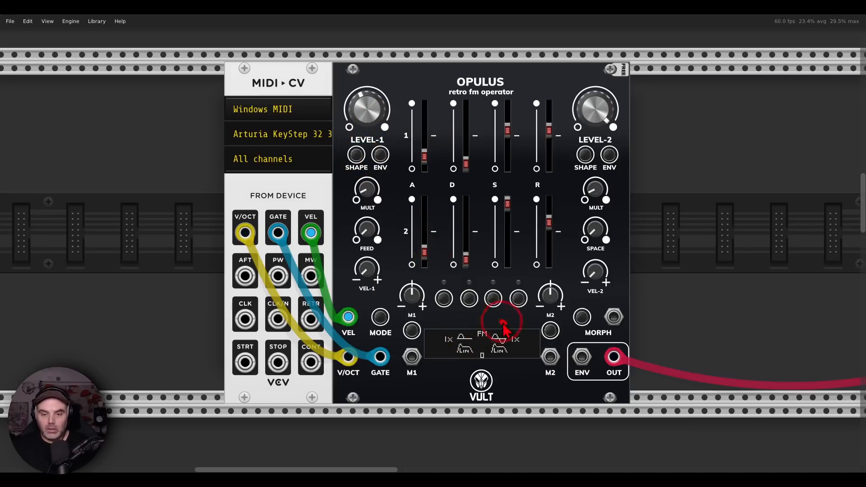
Switch oscillator 1 to the ramp-like waveform and oscillator 2 to the triangle waveform
left_click_drag(505, 323, 513, 321)
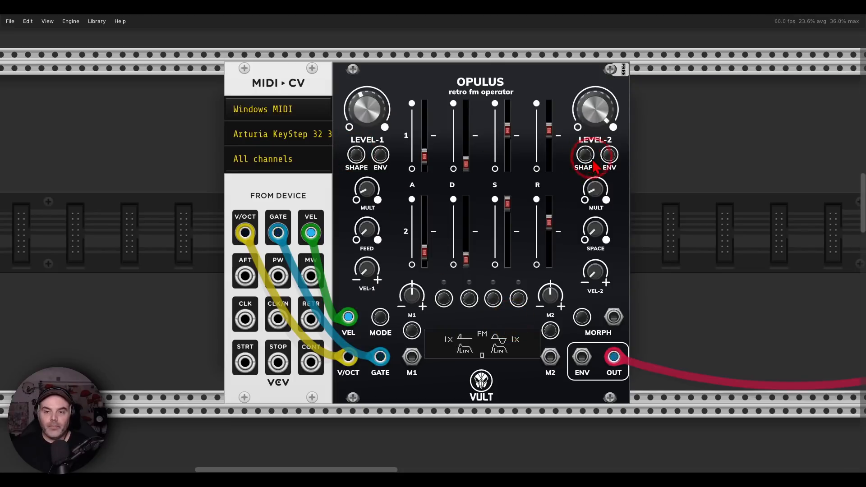
left_click_drag(586, 155, 586, 153)
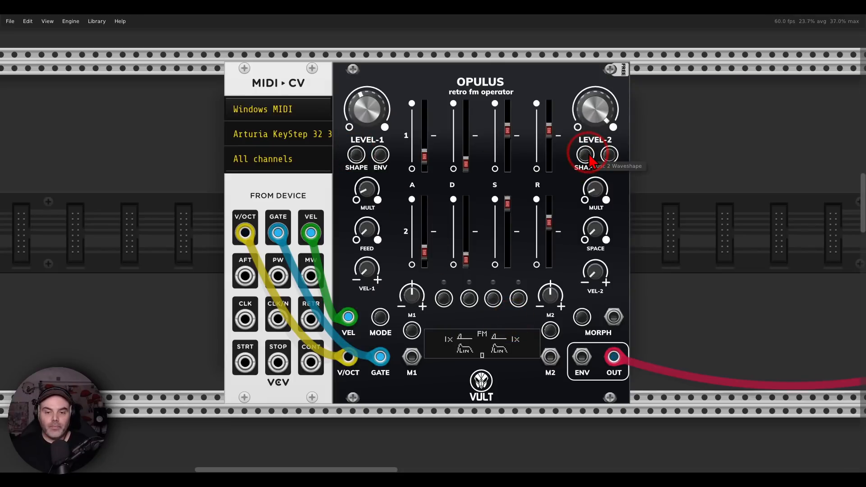
left_click(589, 154)
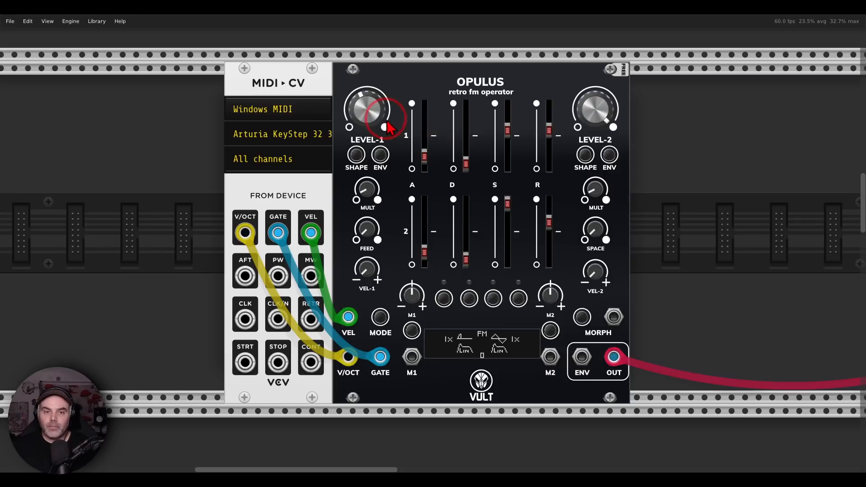
Try oscillator 1's frequency multiplier at 7x while varying its level, and settle the multiplier on 4x
mouse_move(383, 121)
left_mouse_down()
mouse_move(383, 74)
mouse_move(383, 113)
left_mouse_up()
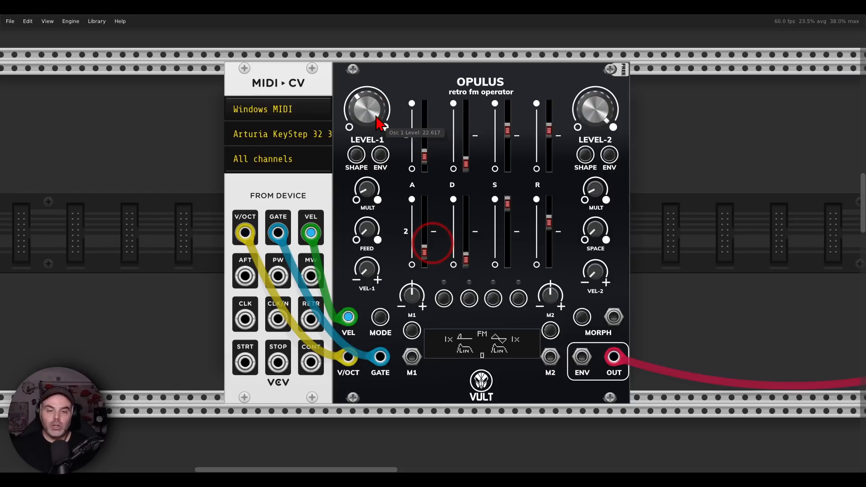
left_click(380, 183)
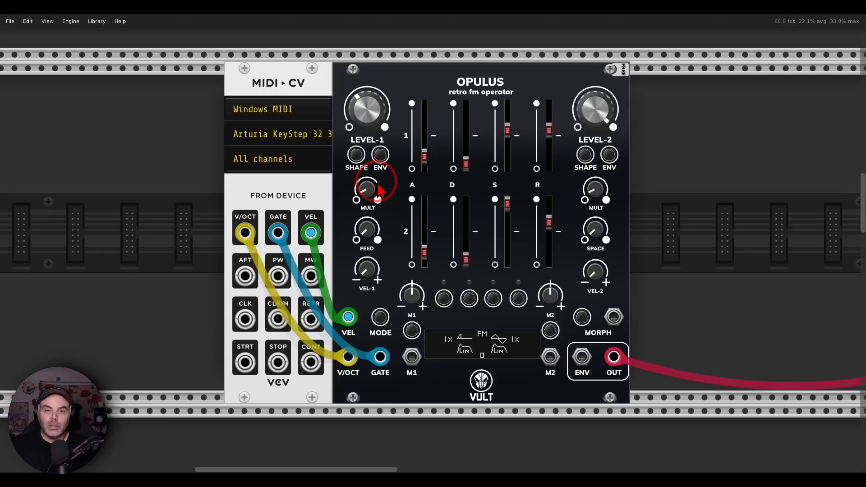
mouse_move(380, 189)
left_mouse_down()
mouse_move(380, 179)
mouse_move(365, 184)
mouse_move(365, 170)
mouse_move(374, 204)
left_mouse_up()
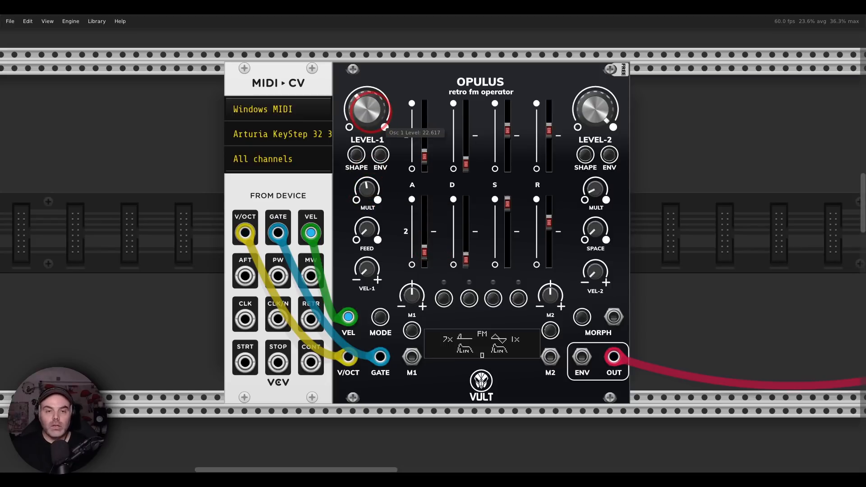
mouse_move(375, 118)
left_mouse_down()
mouse_move(376, 151)
mouse_move(376, 122)
left_mouse_up()
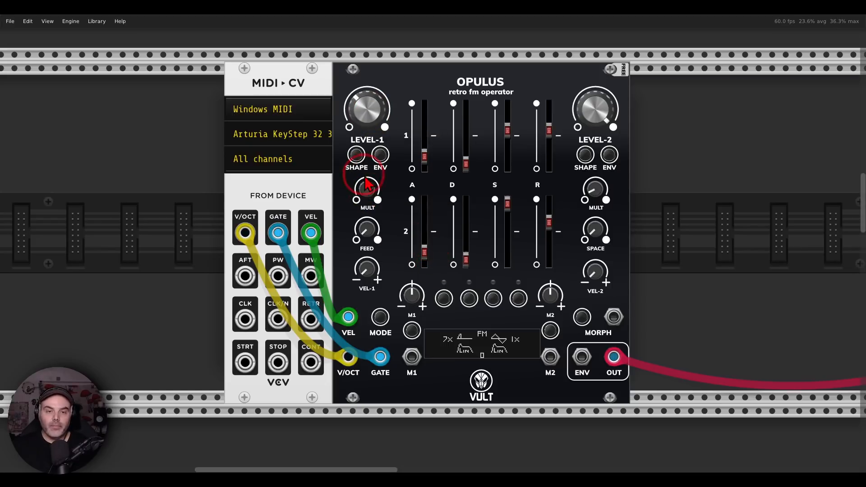
left_click_drag(367, 190, 366, 204)
mouse_move(379, 121)
left_mouse_down()
mouse_move(378, 106)
mouse_move(378, 131)
left_mouse_up()
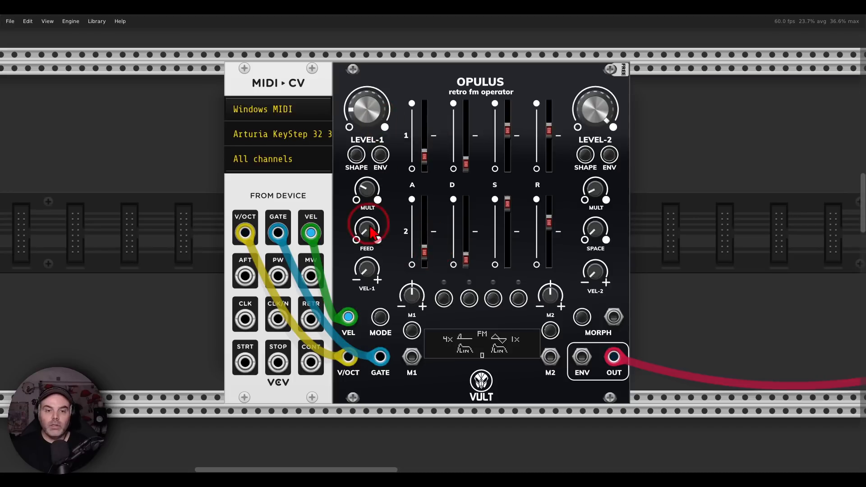
Try oscillator 1's feedback at 6 and 7 while sweeping its level, and return the feedback to its minimum
left_click_drag(368, 232, 369, 229)
left_click_drag(378, 121, 378, 96)
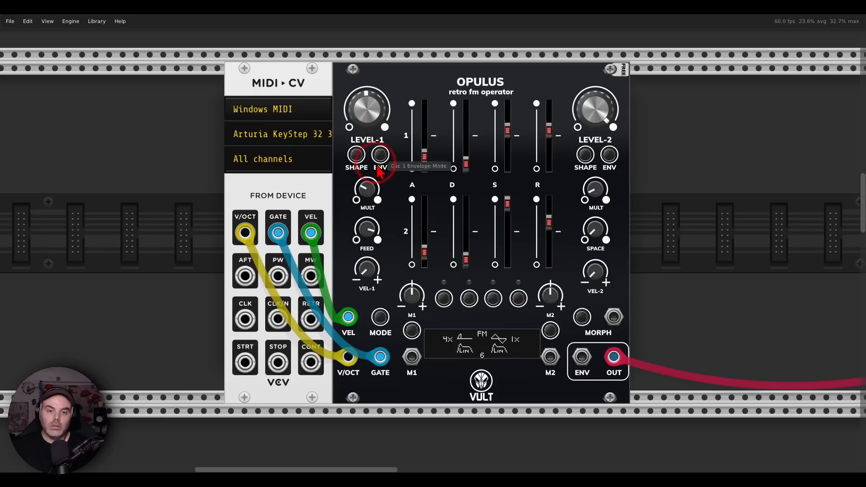
left_click_drag(369, 231, 369, 225)
left_click_drag(434, 248, 433, 211)
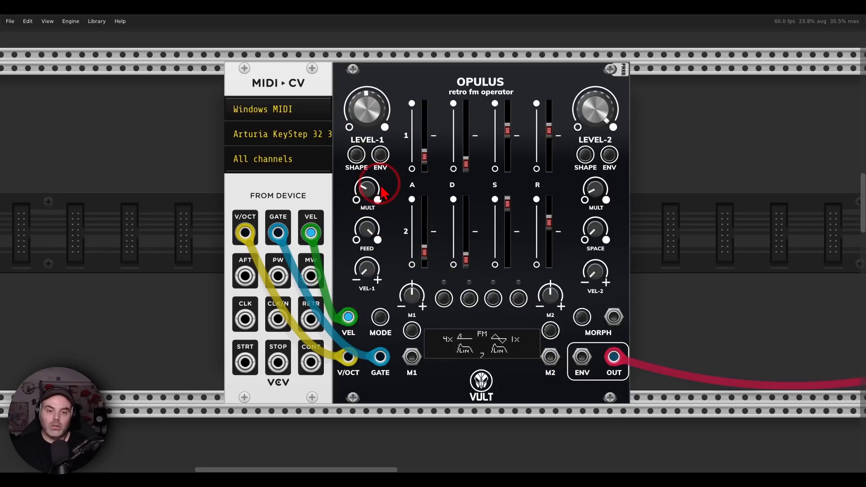
left_click_drag(379, 121, 378, 105)
left_click_drag(368, 231, 368, 276)
left_click_drag(428, 226, 420, 318)
left_click_drag(367, 103, 433, 244)
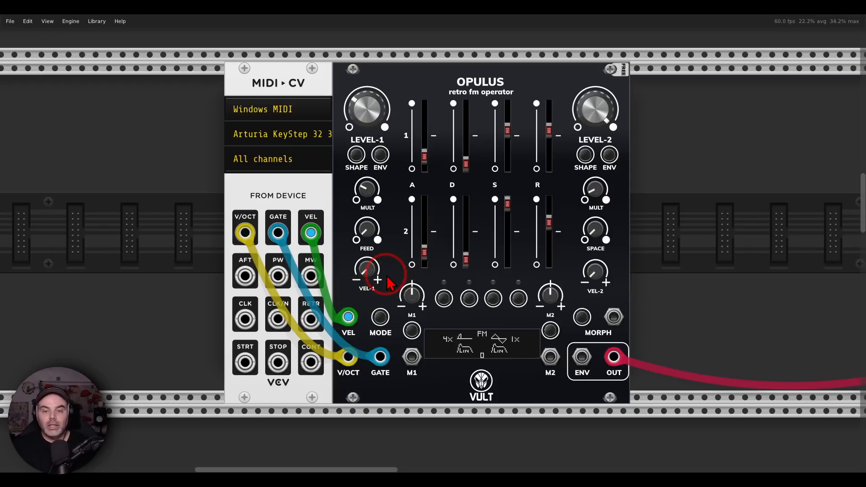
Set oscillator 1's velocity amount to maximum and its level to about 43.2
left_click_drag(377, 281, 433, 240)
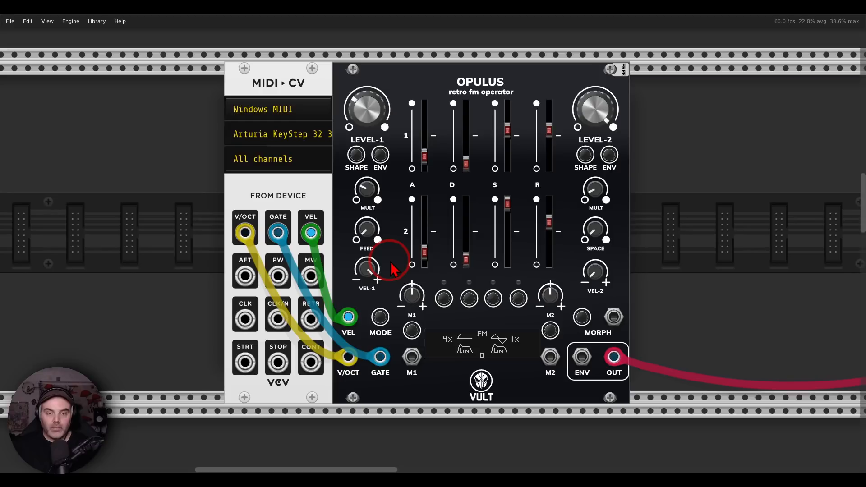
left_click_drag(383, 115, 432, 243)
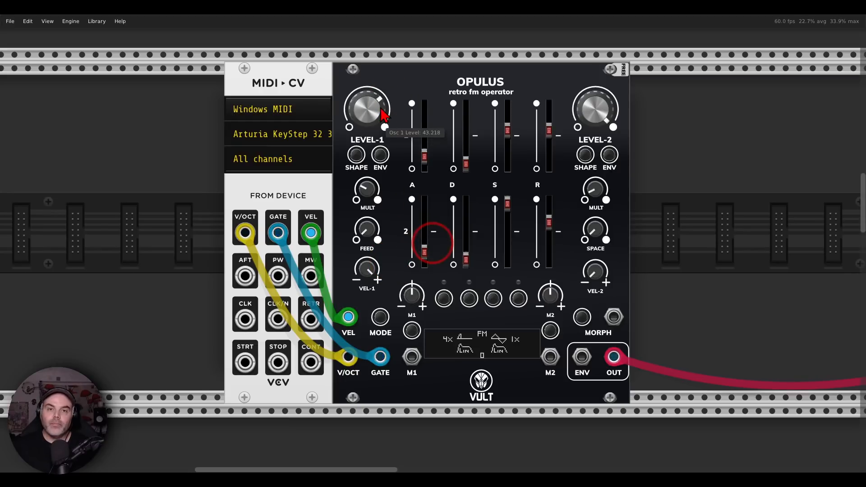
left_click(378, 117)
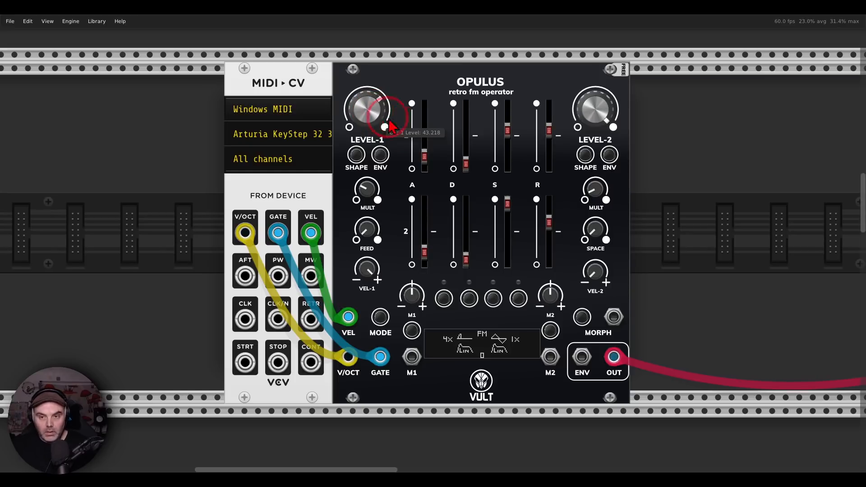
Set oscillator 2's velocity amount to its midpoint and raise the Space effect to maximum
left_click_drag(595, 272, 434, 247)
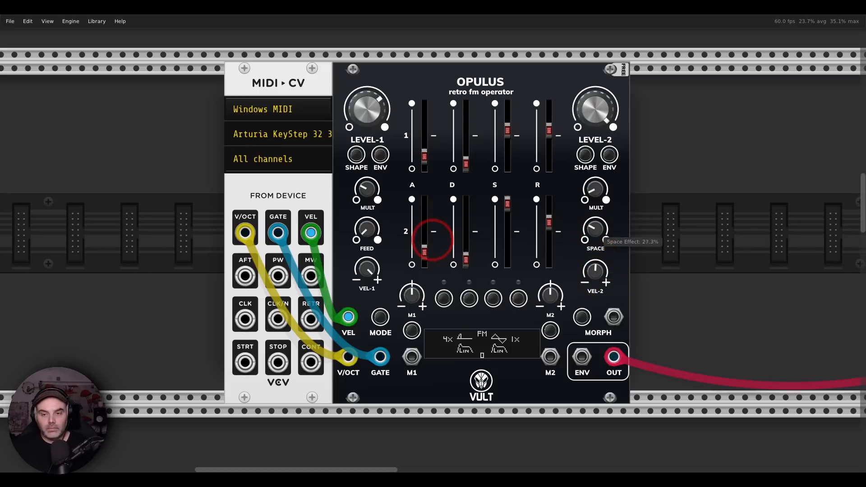
left_click_drag(596, 228, 596, 203)
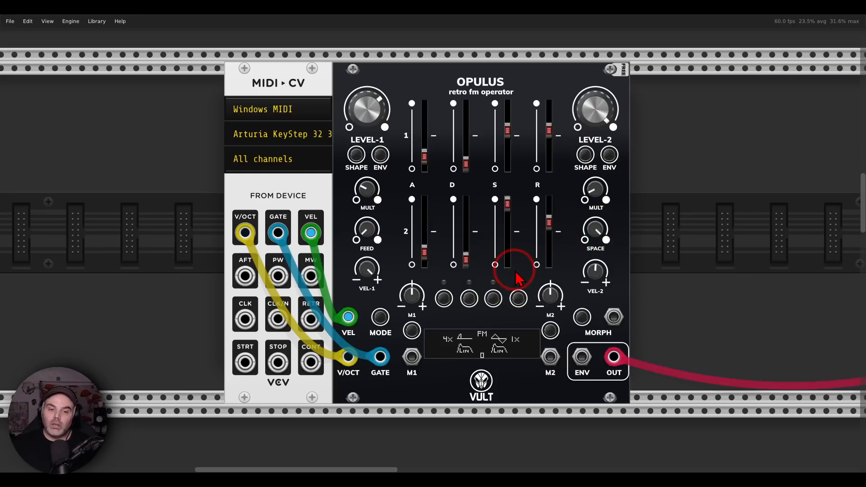
Examine the demo patch's Clocked module, MixMaster mixer and the clock feed into the Anima sequencer row
scroll(517, 277, "down", 3)
scroll(426, 251, "down", 5)
scroll(422, 253, "up", 3)
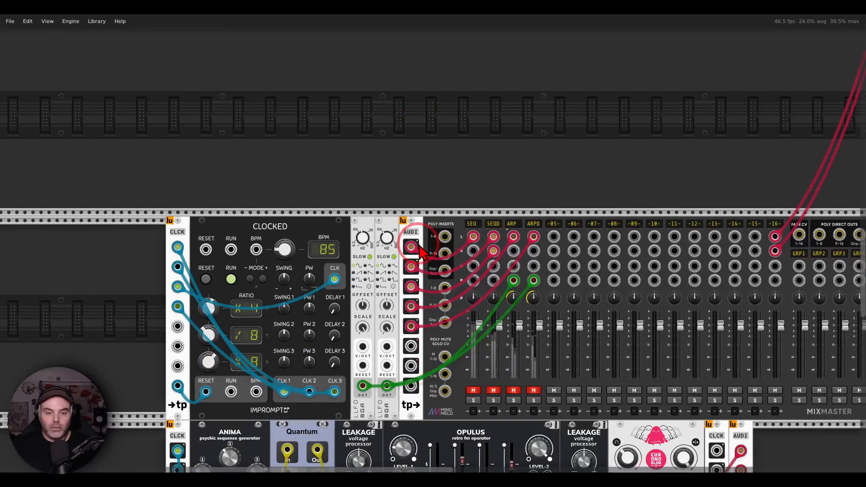
scroll(422, 252, "down", 5)
scroll(417, 189, "down", 6)
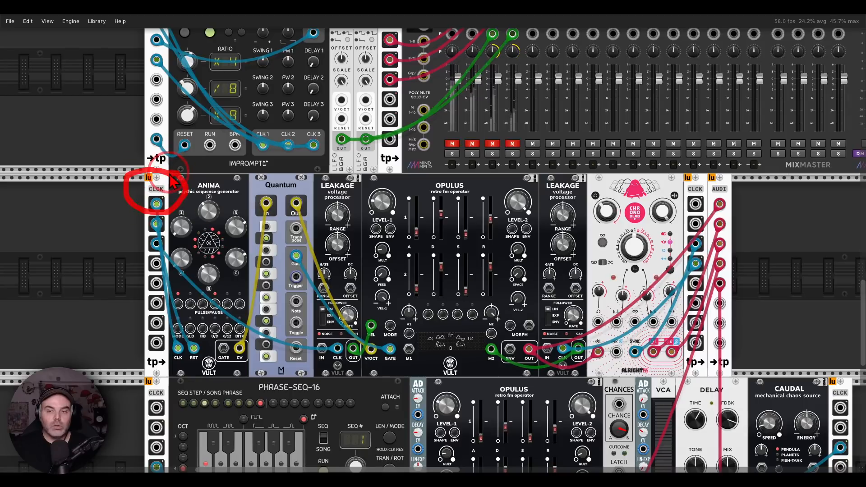
scroll(221, 215, "up", 4)
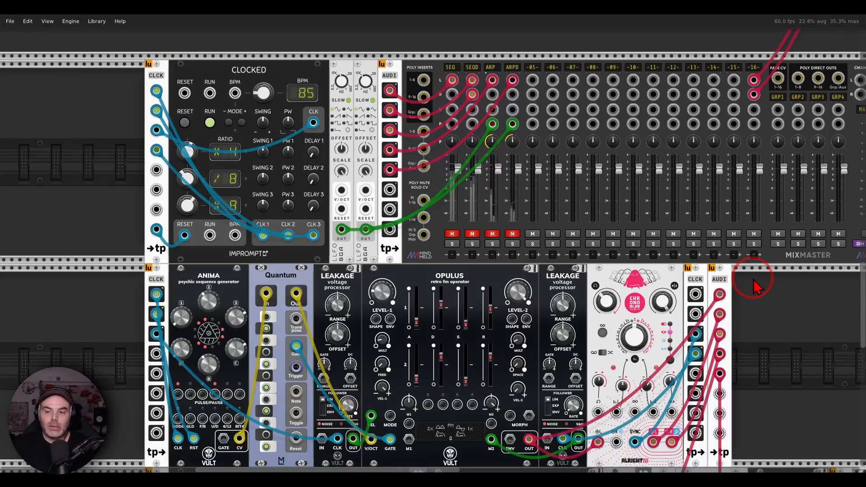
scroll(757, 287, "down", 5)
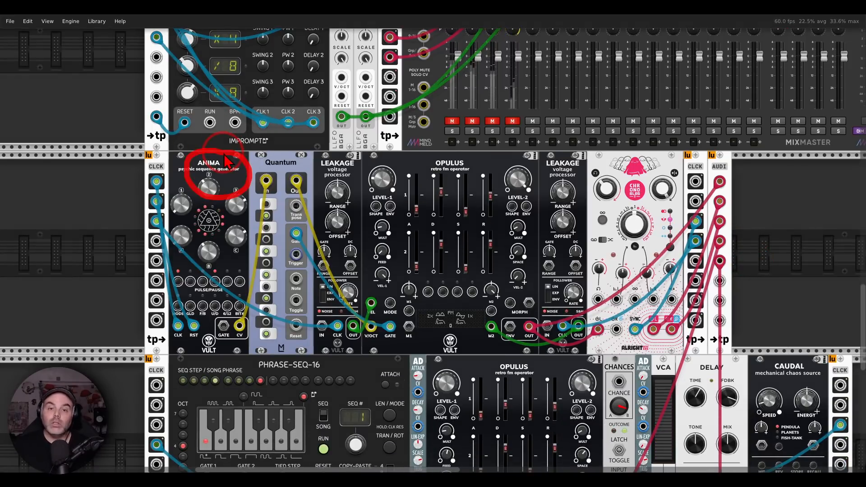
Trace how the two Leakage outputs modulate Opulus and how its sound reaches the delay, and bring the Phrase-Seq-16 row into view
left_click_drag(472, 152, 463, 202)
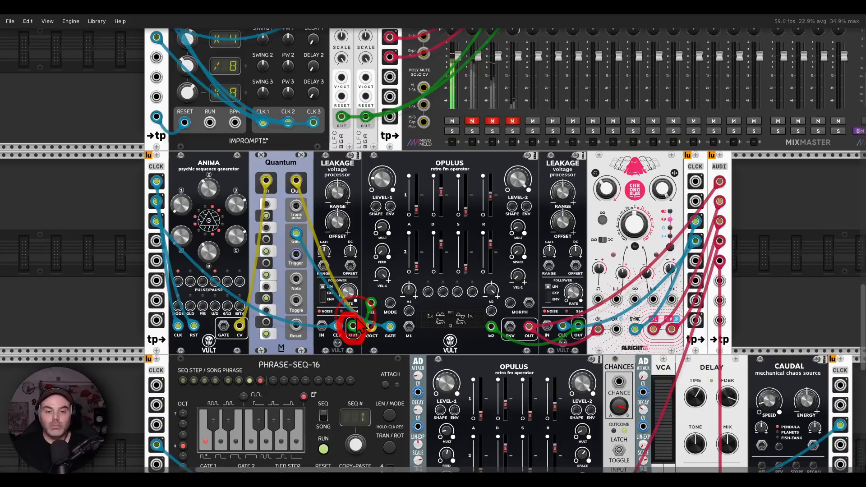
left_click_drag(356, 325, 379, 274)
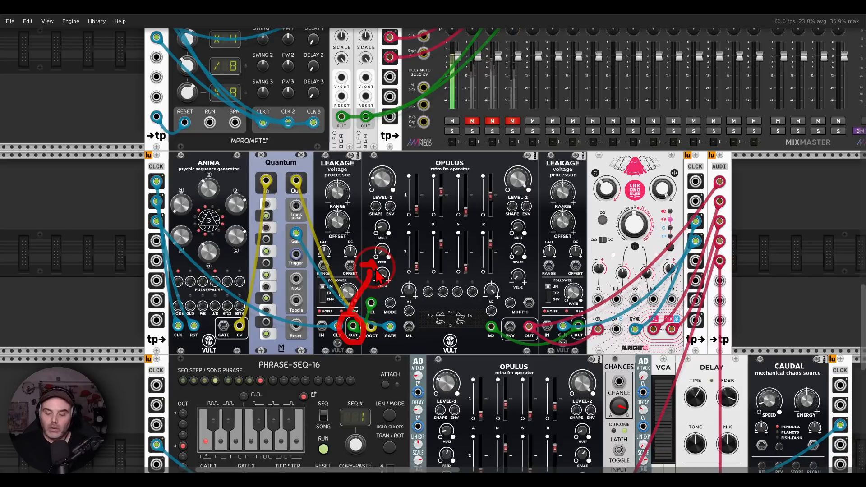
left_click_drag(378, 274, 379, 276)
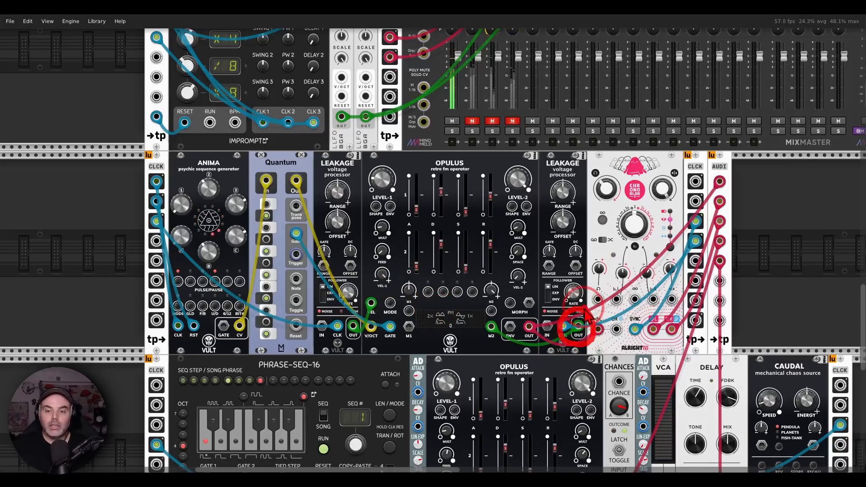
mouse_move(570, 311)
left_mouse_down()
mouse_move(523, 253)
mouse_move(538, 257)
mouse_move(493, 276)
mouse_move(504, 272)
left_mouse_up()
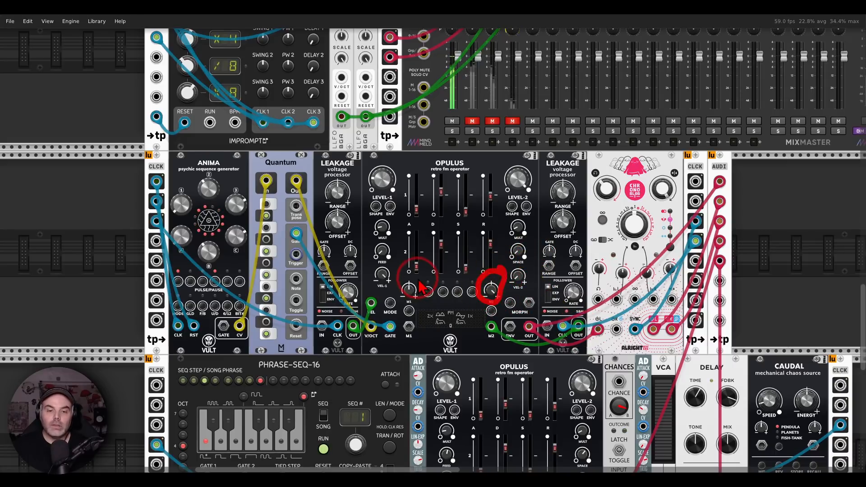
mouse_move(418, 278)
left_mouse_down()
mouse_move(399, 294)
mouse_move(419, 277)
left_mouse_up()
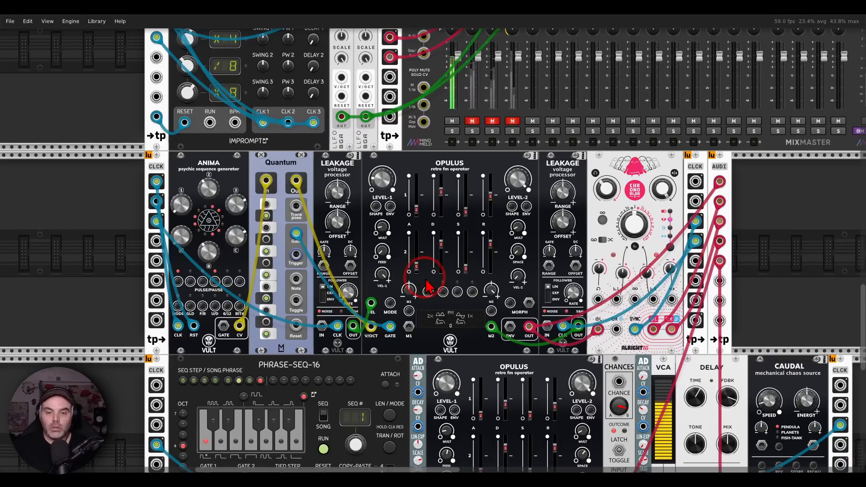
mouse_move(524, 236)
left_mouse_down()
mouse_move(530, 265)
mouse_move(528, 242)
left_mouse_up()
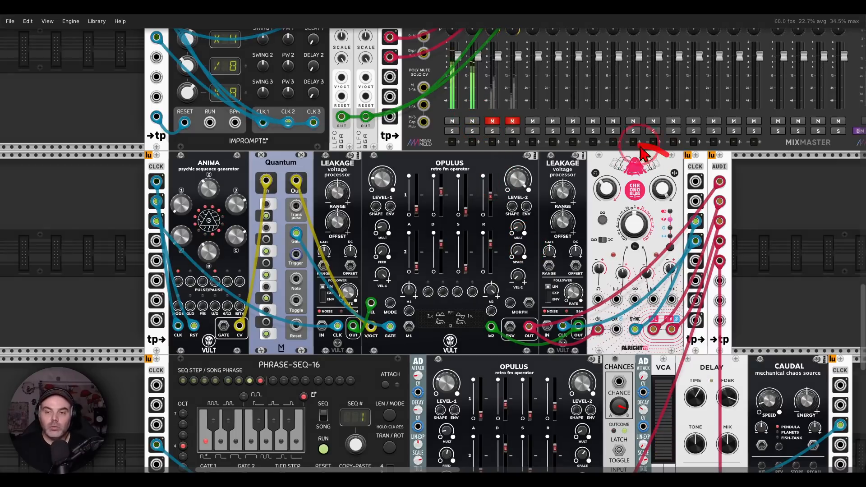
left_click_drag(641, 150, 656, 151)
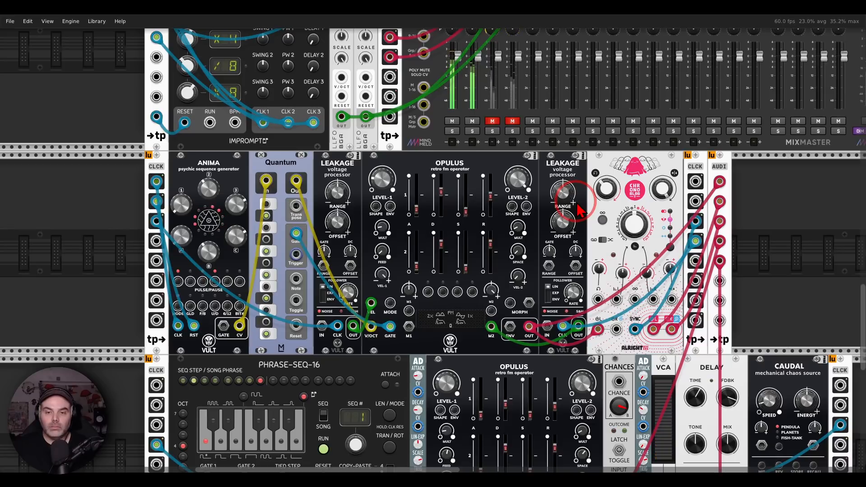
scroll(579, 210, "down", 5)
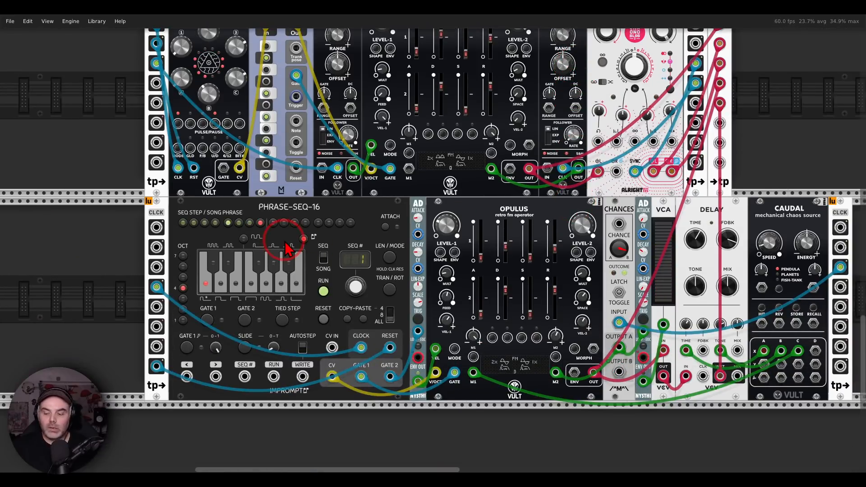
Examine the Phrase-Seq-16 row: how the sequencer, Chances and the two envelopes feed Opulus's velocity input and the VCA
mouse_move(323, 198)
left_mouse_down()
mouse_move(301, 190)
mouse_move(326, 201)
left_mouse_up()
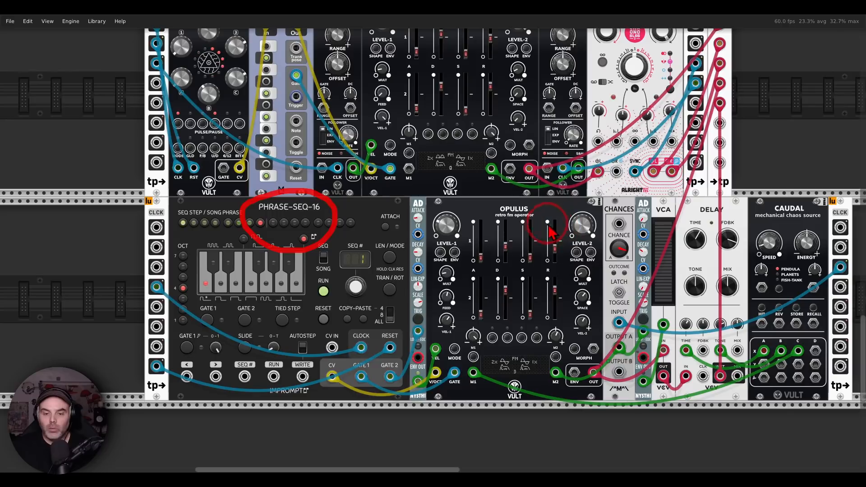
scroll(544, 229, "up", 6)
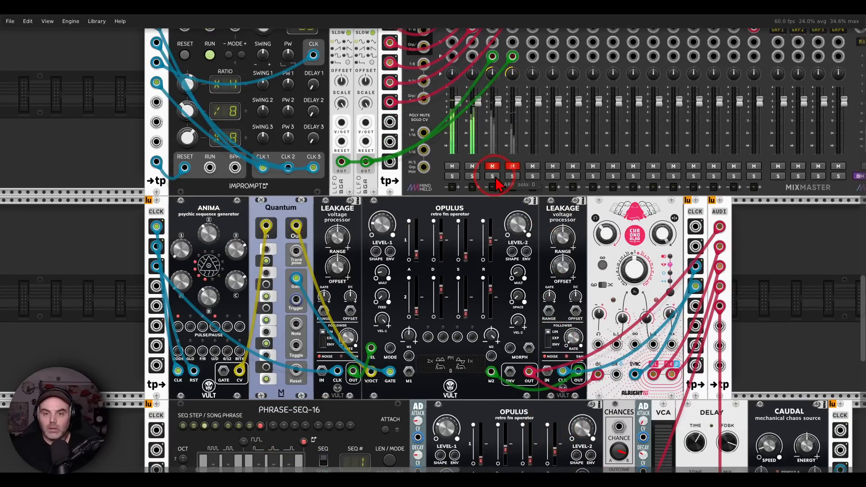
scroll(549, 270, "down", 6)
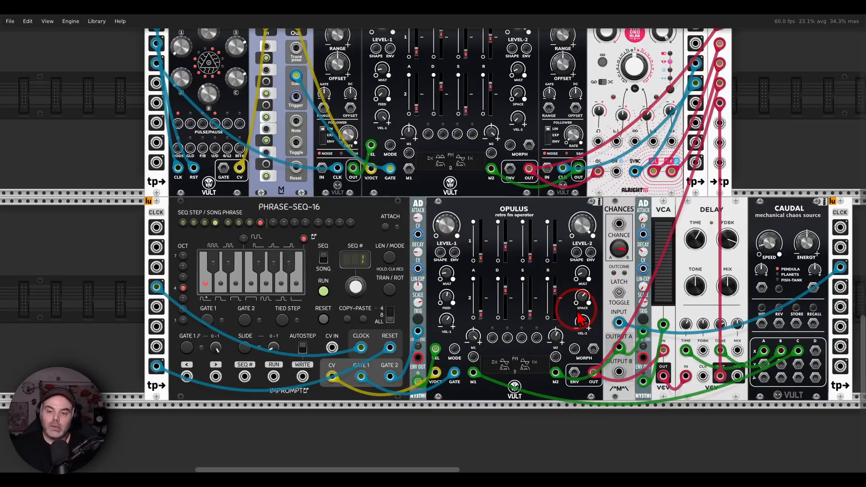
mouse_move(626, 311)
left_mouse_down()
mouse_move(607, 332)
mouse_move(642, 335)
mouse_move(632, 307)
left_mouse_up()
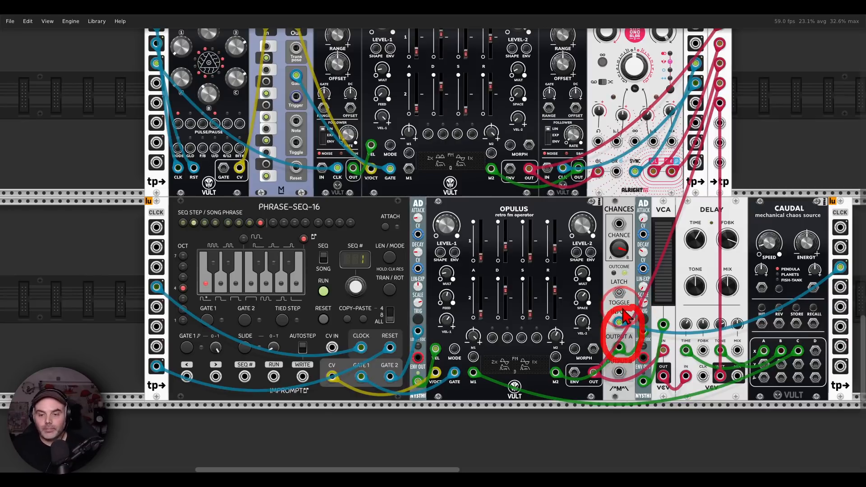
mouse_move(582, 266)
left_mouse_down()
mouse_move(566, 283)
mouse_move(598, 285)
mouse_move(591, 258)
left_mouse_up()
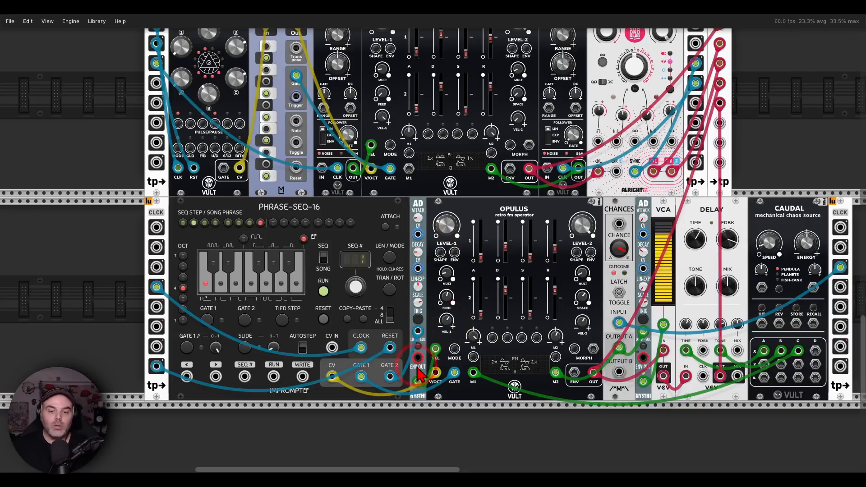
left_click_drag(411, 376, 418, 321)
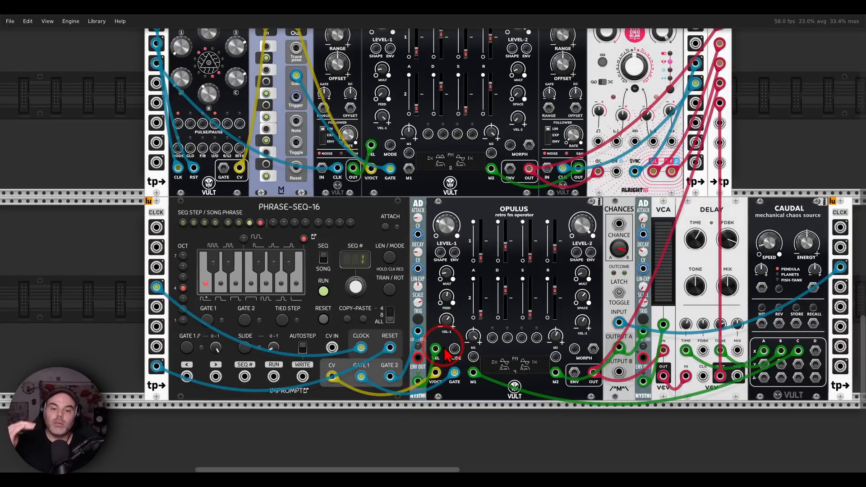
mouse_move(435, 348)
left_mouse_down()
mouse_move(429, 335)
mouse_move(435, 349)
left_mouse_up()
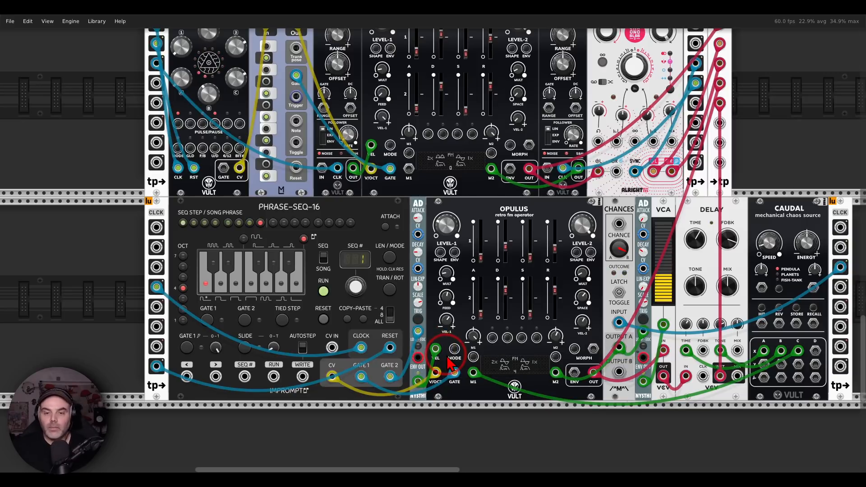
Unmute the ARP channel in MixMaster, and examine the Delay and the Caudal chaos source on the Phrase-Seq-16 row
scroll(452, 271, "up", 5)
left_click(494, 176)
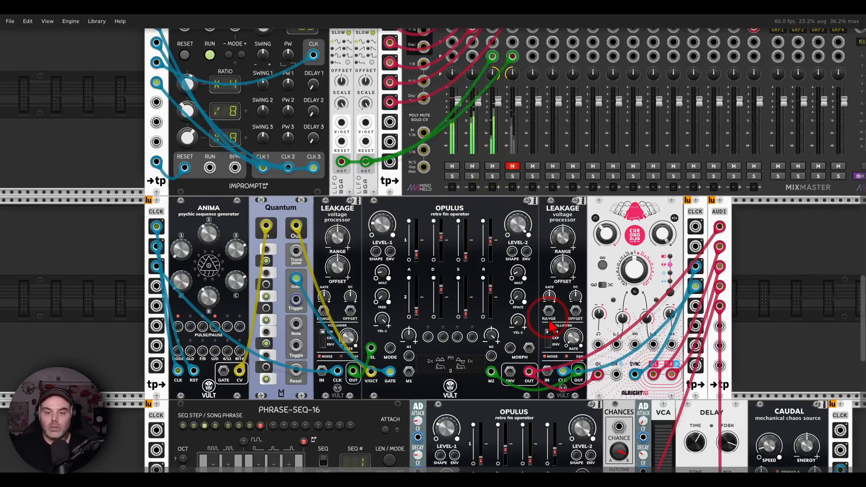
scroll(548, 323, "down", 3)
scroll(548, 323, "down", 1)
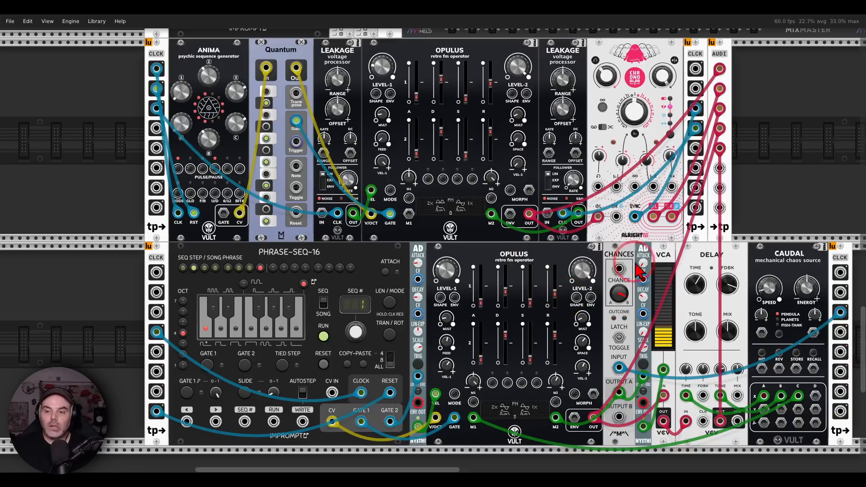
left_click_drag(708, 242, 733, 237)
mouse_move(799, 238)
left_mouse_down()
mouse_move(757, 243)
mouse_move(800, 238)
left_mouse_up()
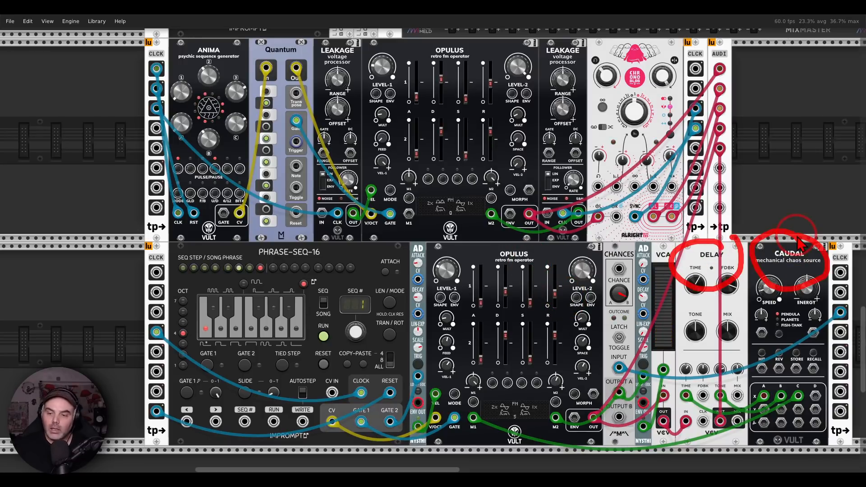
key("Escape")
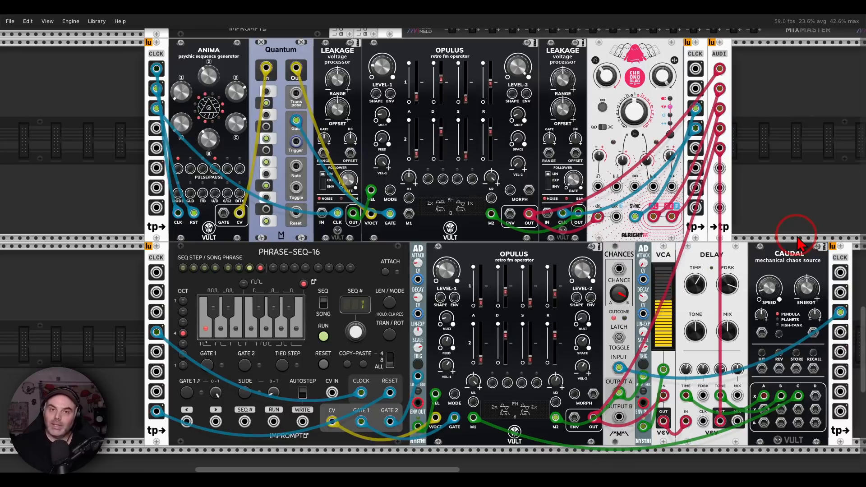
Unmute the ARPD channel in MixMaster and bring all three rows of the demo patch into view
scroll(799, 246, "up", 5)
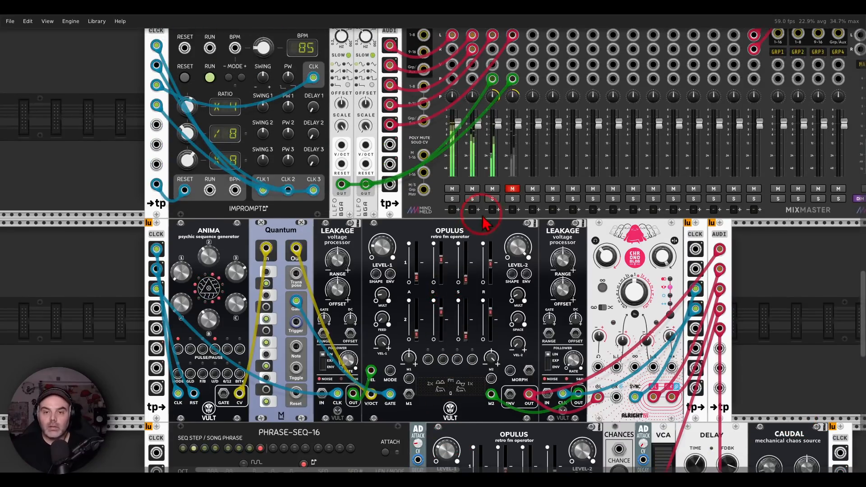
scroll(535, 257, "down", 3)
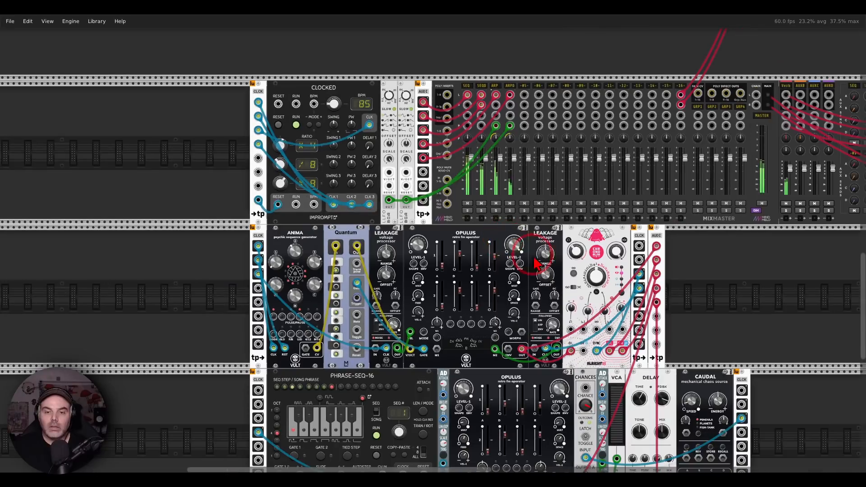
left_click_drag(702, 295, 623, 239)
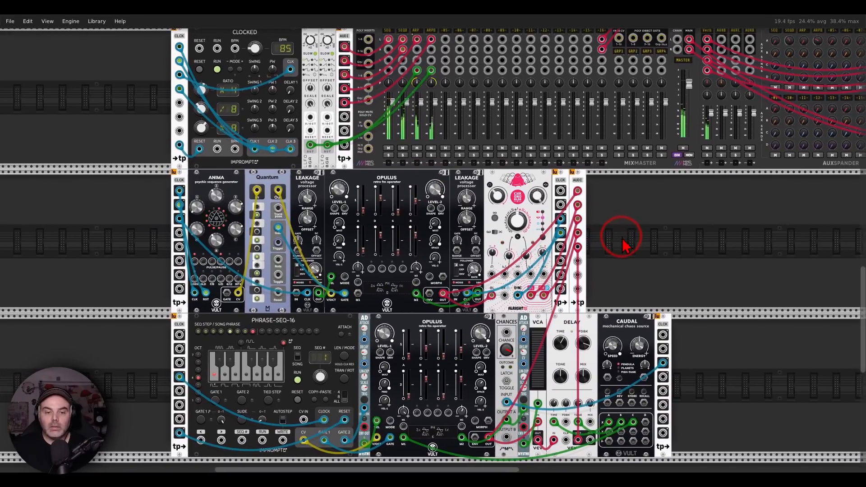
scroll(629, 243, "down", 2)
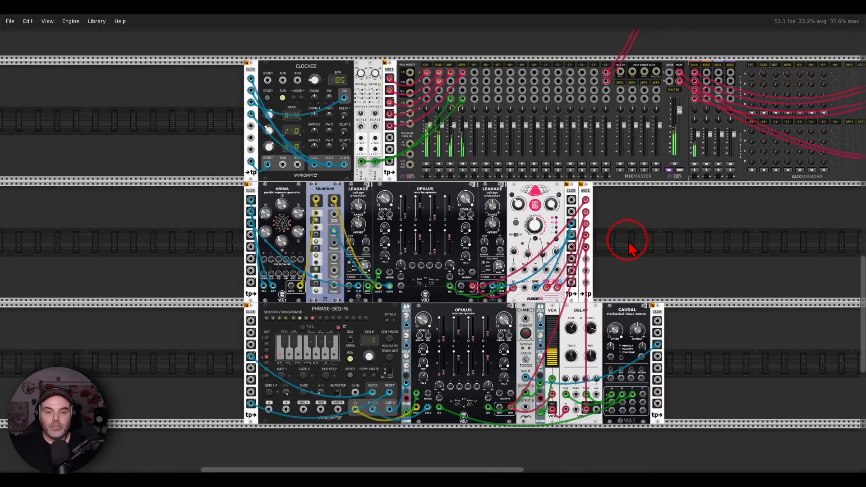
scroll(629, 243, "down", 1)
left_click_drag(627, 235, 615, 247)
scroll(610, 230, "up", 1)
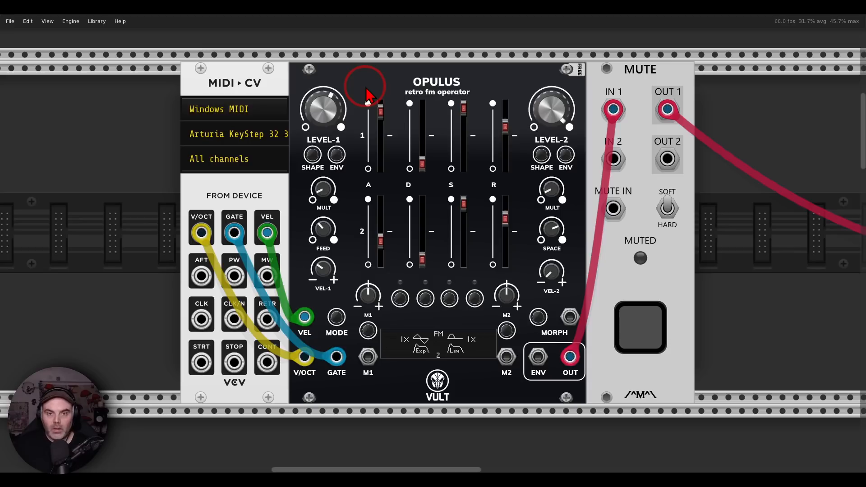
Examine the Opulus module options for oscillator 1, including its waveform shapes and vibrato settings
right_click(368, 95)
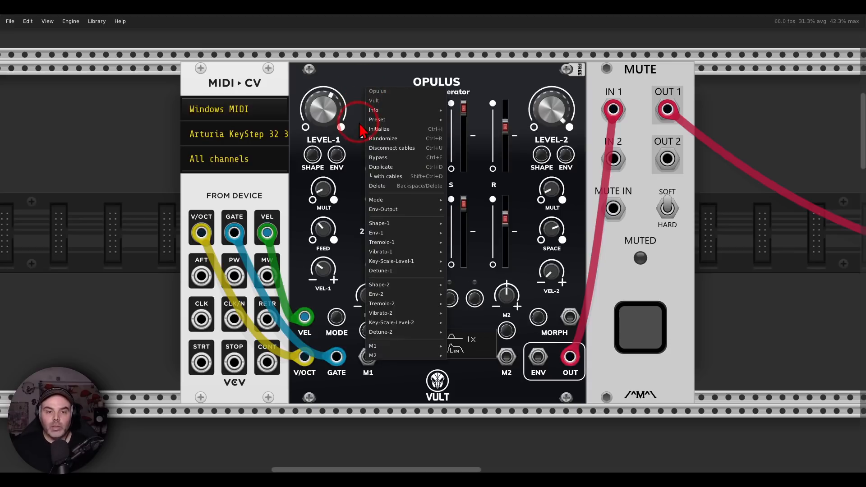
mouse_move(408, 210)
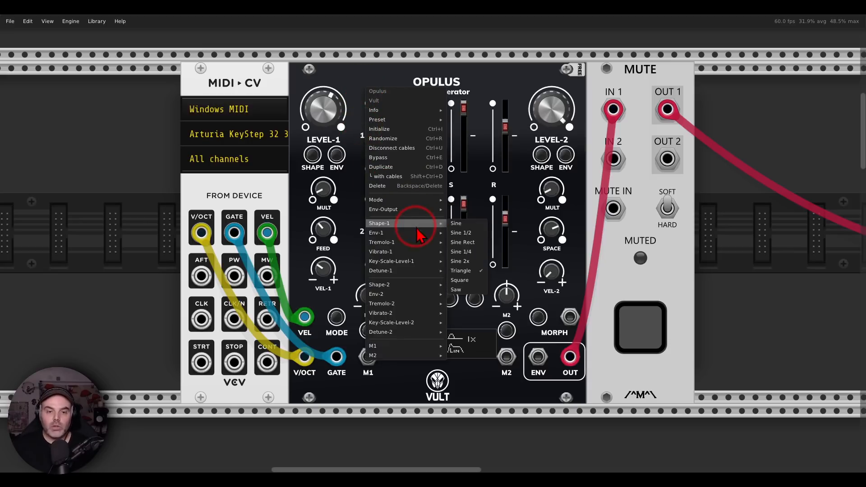
mouse_move(409, 256)
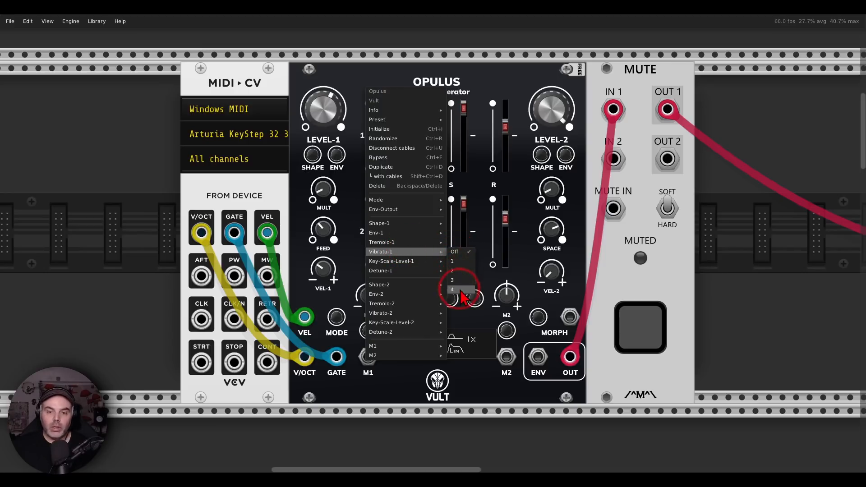
left_click(459, 261)
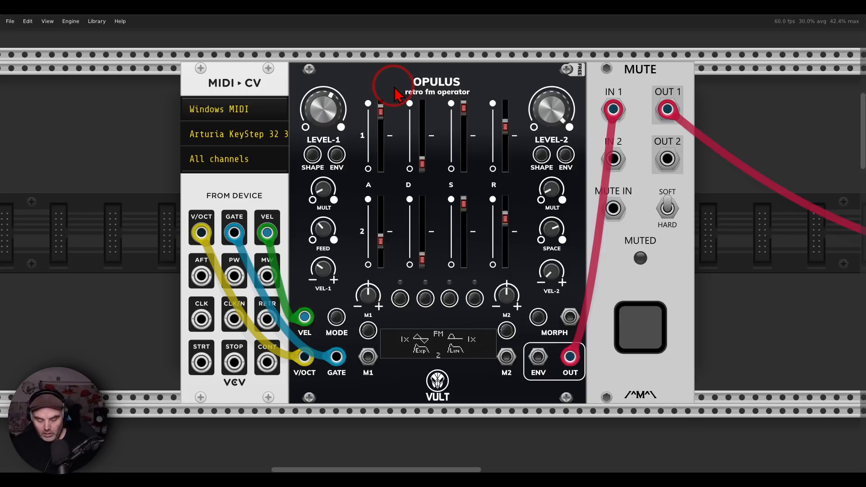
Try the Tremolo-2 options on oscillator 2 of Opulus
right_click(393, 92)
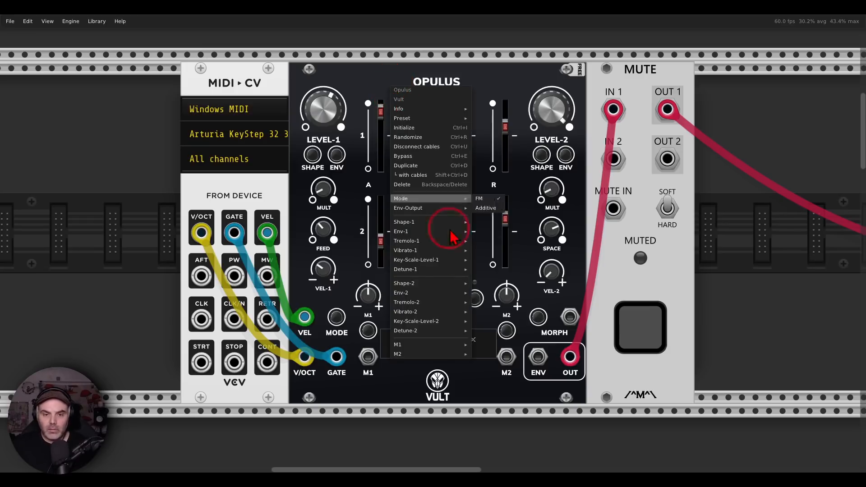
mouse_move(441, 302)
left_click(486, 315)
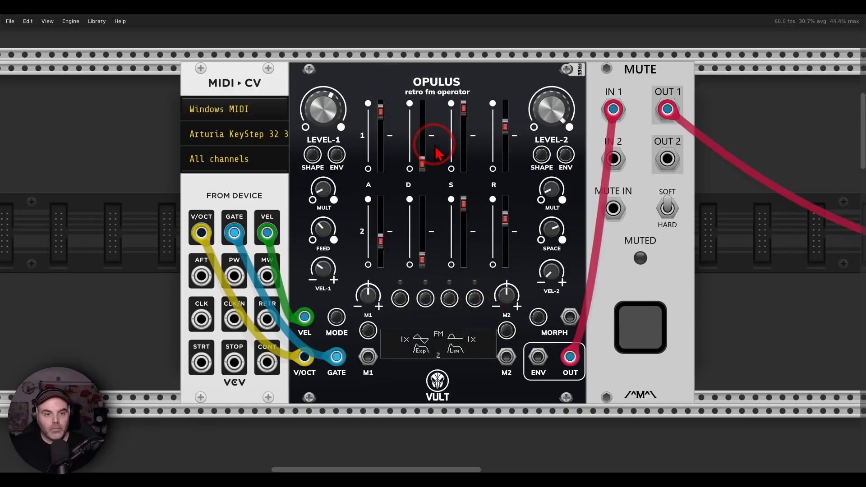
right_click(401, 84)
left_click(400, 85)
right_click(386, 81)
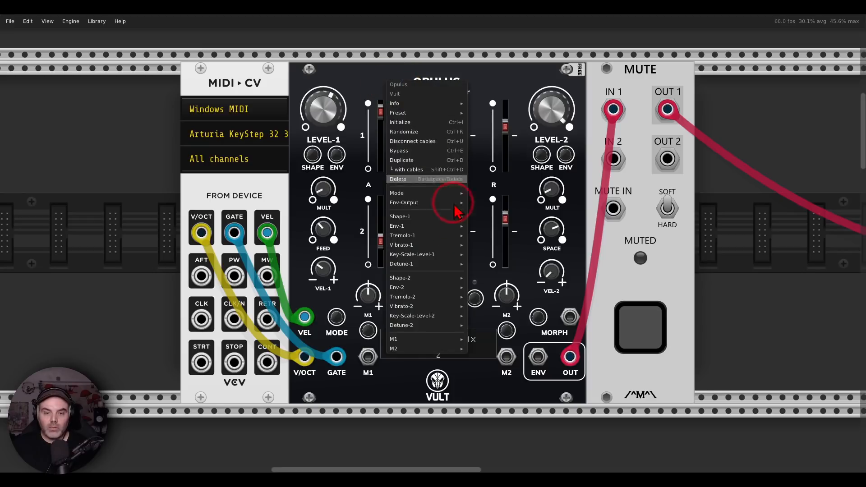
mouse_move(432, 298)
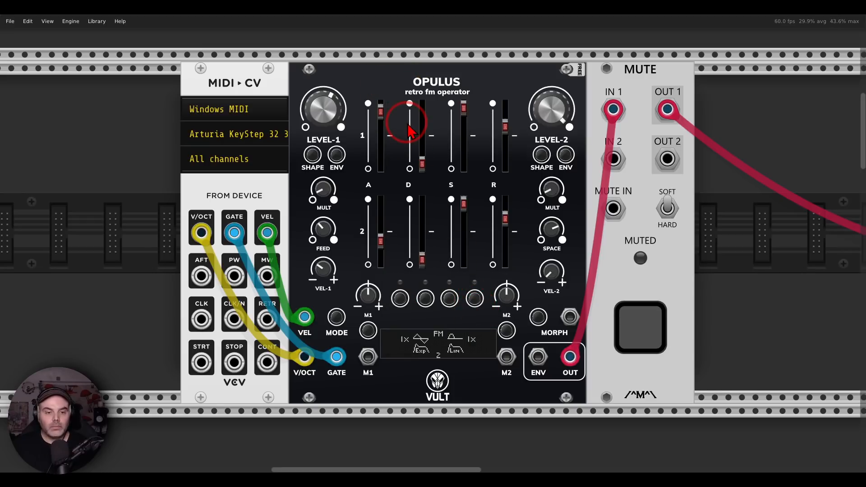
Choose a Vibrato-2 option for oscillator 2 of Opulus
right_click(397, 94)
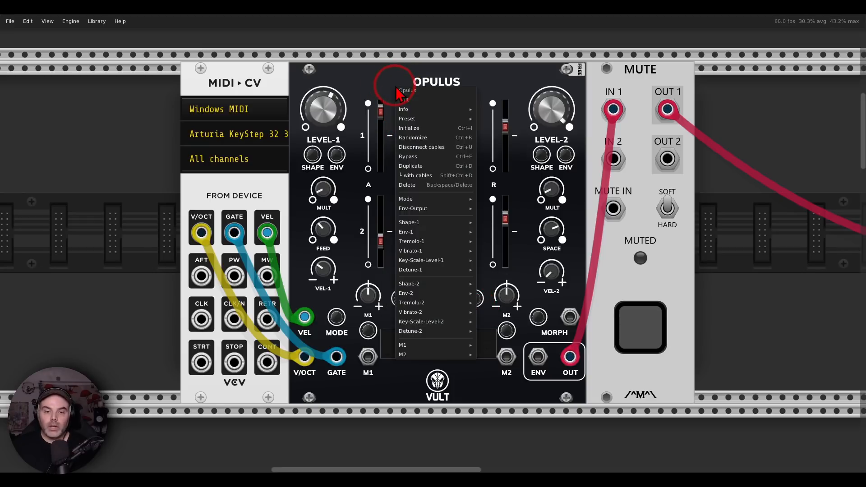
mouse_move(455, 312)
left_click(494, 322)
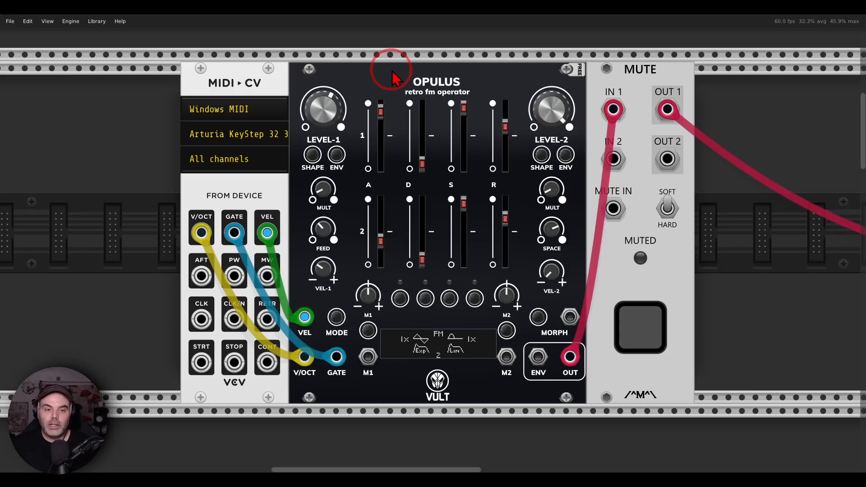
Find the 90 BPM demo patch and examine its chord section with ScaleCV, ADDR-SEQ and DiatonicCV feeding Opulus
scroll(348, 203, "down", 2)
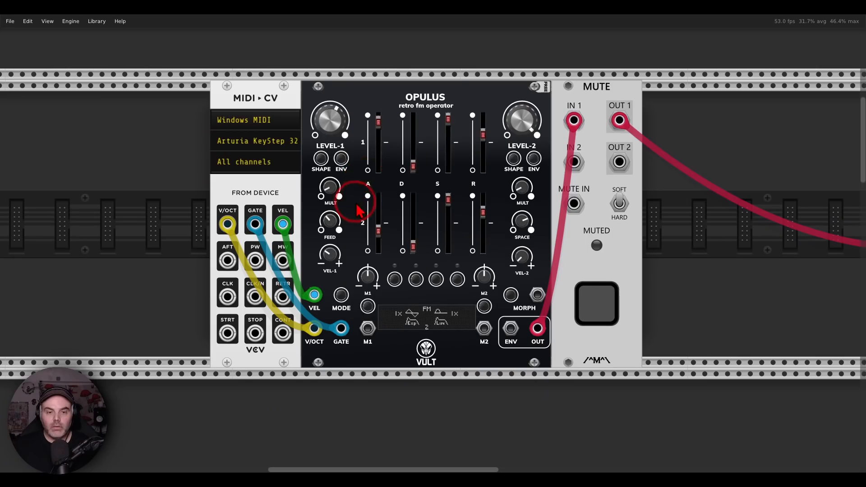
scroll(348, 213, "down", 10)
left_click_drag(273, 290, 615, 96)
scroll(437, 59, "down", 9)
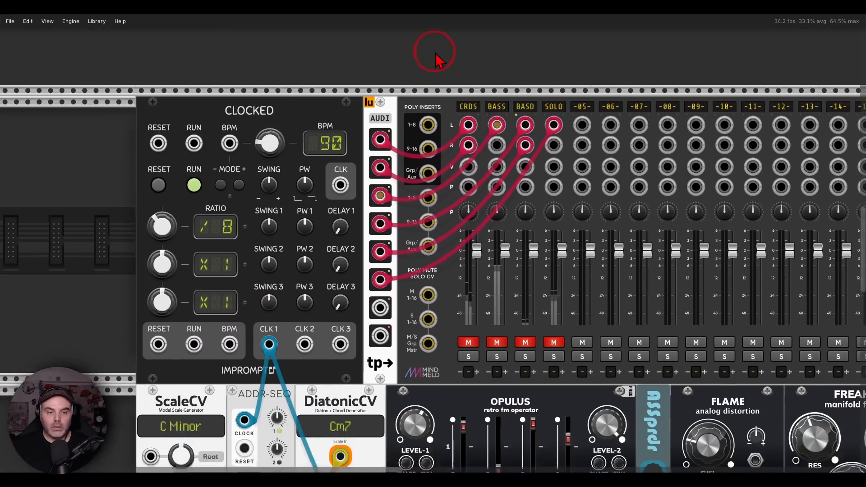
scroll(435, 83, "down", 1)
scroll(436, 89, "down", 3)
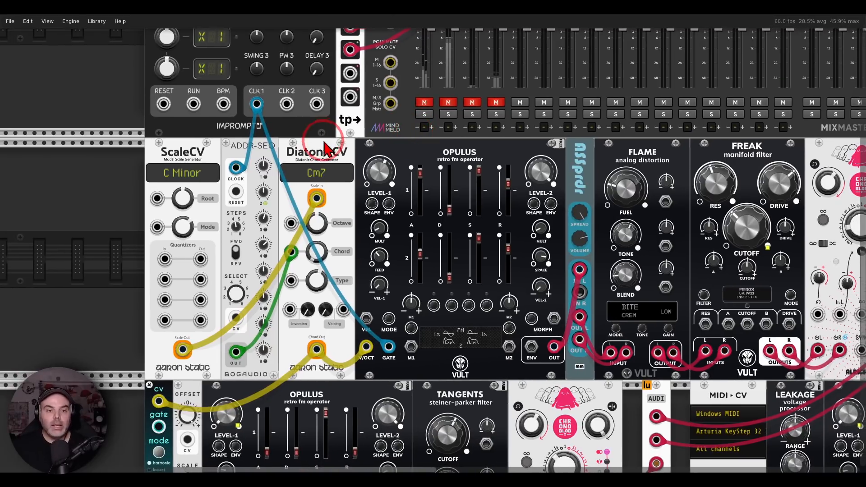
mouse_move(354, 133)
left_mouse_down()
mouse_move(155, 141)
mouse_move(240, 186)
mouse_move(353, 139)
left_mouse_up()
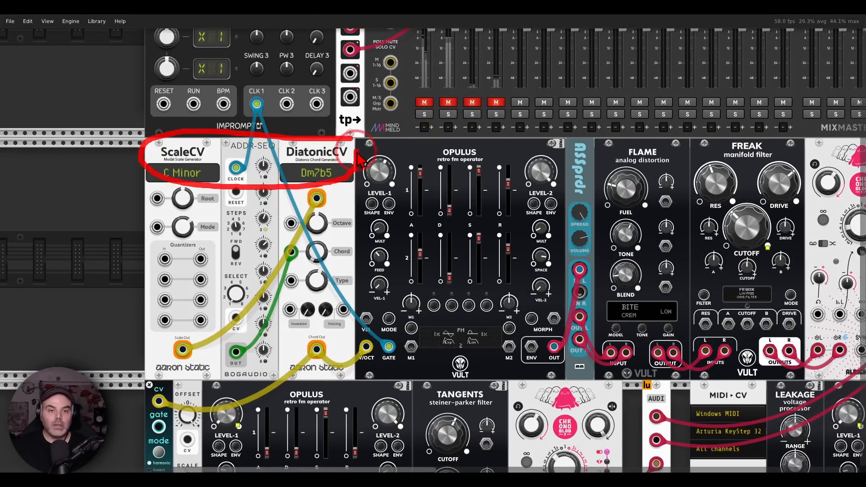
left_click_drag(195, 144, 192, 143)
mouse_move(348, 143)
left_mouse_down()
mouse_move(275, 158)
mouse_move(359, 179)
mouse_move(354, 153)
left_mouse_up()
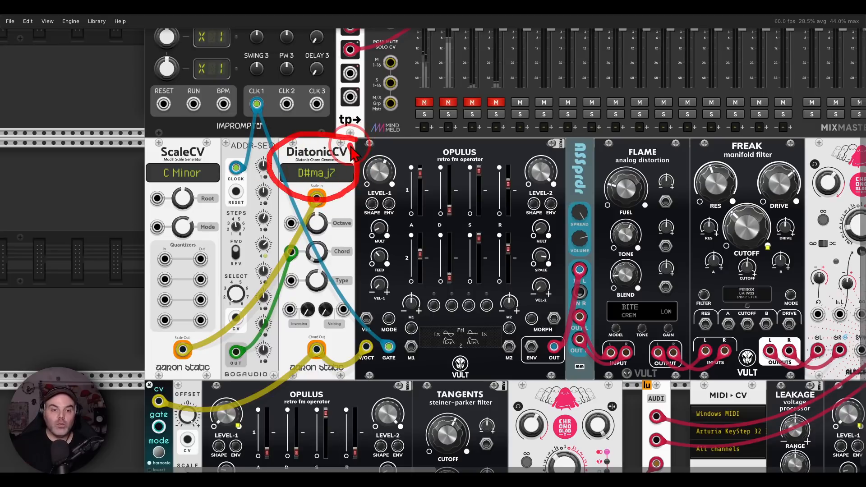
mouse_move(284, 147)
left_mouse_down()
mouse_move(276, 115)
mouse_move(226, 162)
mouse_move(283, 151)
mouse_move(276, 132)
left_mouse_up()
mouse_move(244, 164)
left_mouse_down()
mouse_move(237, 211)
mouse_move(267, 232)
mouse_move(260, 250)
left_mouse_up()
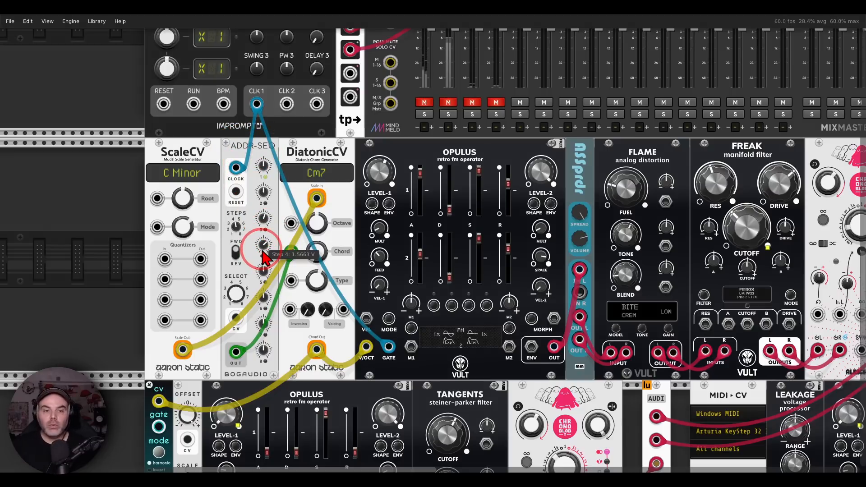
Examine the effects chain after the chord Opulus, including the Flame distortion and the Freak filter
mouse_move(480, 162)
left_mouse_down()
mouse_move(426, 179)
mouse_move(492, 158)
mouse_move(404, 150)
left_mouse_up()
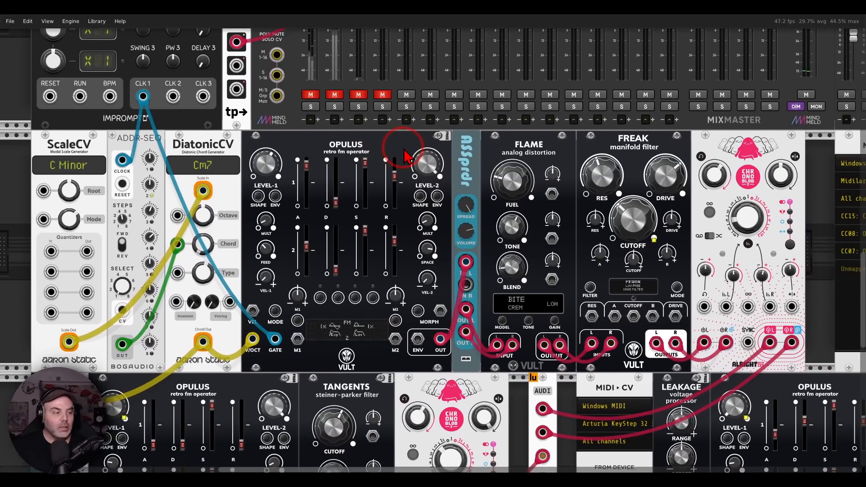
mouse_move(552, 144)
left_mouse_down()
mouse_move(519, 132)
mouse_move(510, 198)
mouse_move(565, 156)
mouse_move(546, 141)
left_mouse_up()
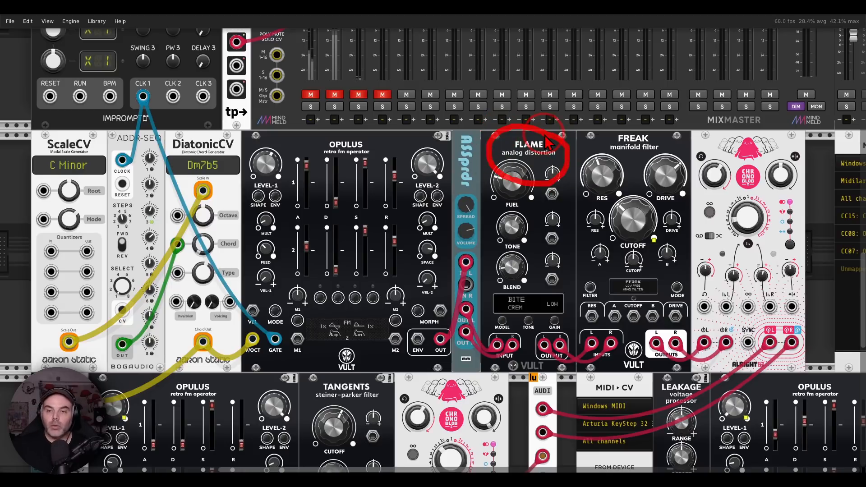
mouse_move(650, 131)
left_mouse_down()
mouse_move(595, 149)
mouse_move(657, 145)
left_mouse_up()
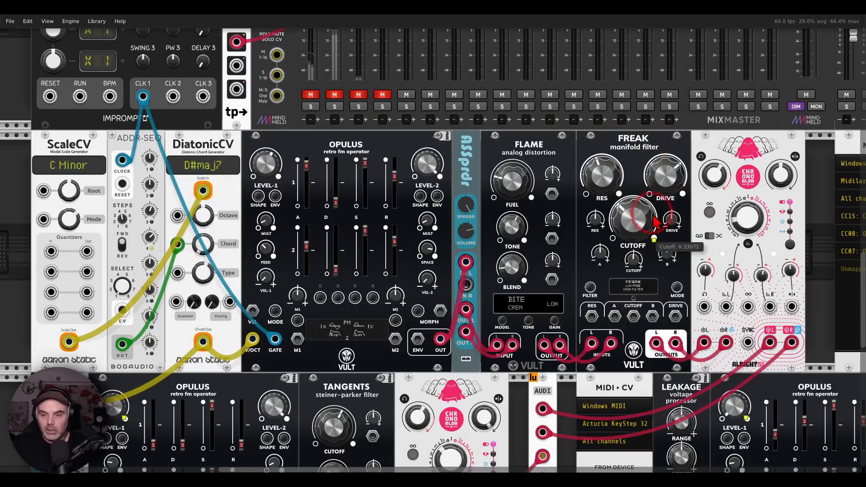
Examine the Freak filter's cutoff and unmute the chords channel on MixMaster
mouse_move(662, 233)
left_mouse_down()
mouse_move(652, 247)
mouse_move(667, 260)
mouse_move(679, 217)
left_mouse_up()
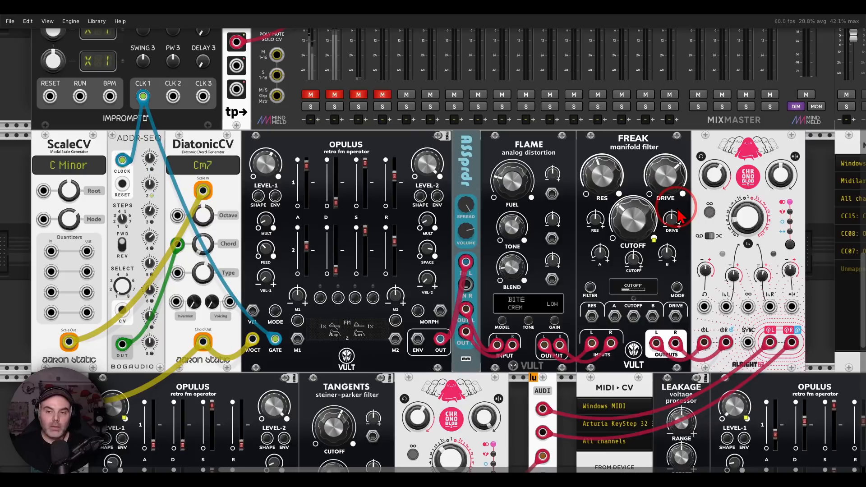
left_click(310, 94)
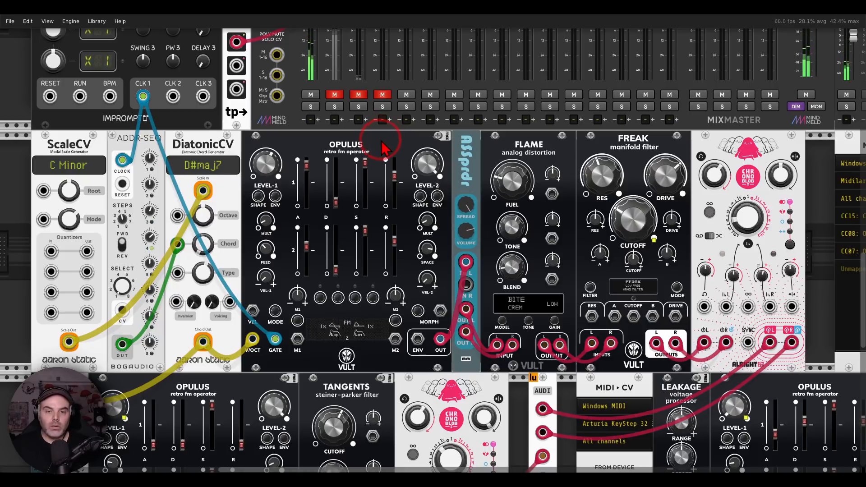
Find the bass voice below the chord section and examine how the bss and OFFSET modules feed its Opulus
scroll(384, 146, "down", 10)
scroll(383, 147, "left", 8)
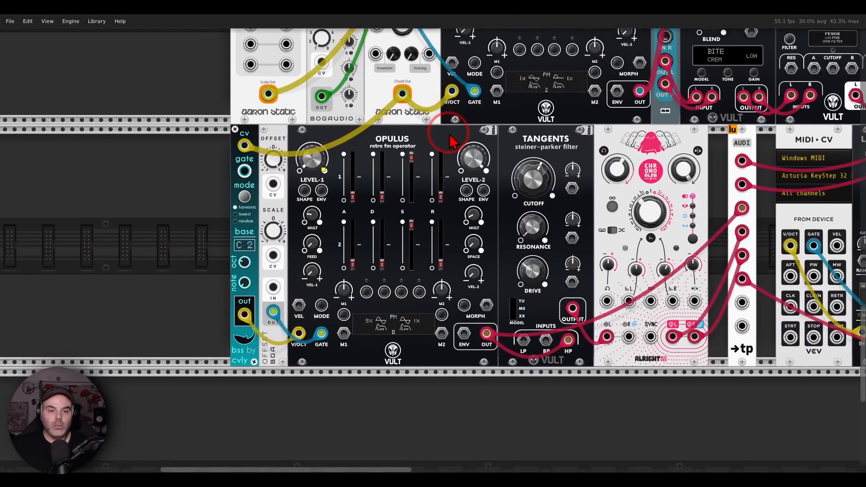
mouse_move(453, 143)
left_mouse_down()
mouse_move(221, 135)
mouse_move(230, 198)
mouse_move(279, 156)
mouse_move(261, 131)
left_mouse_up()
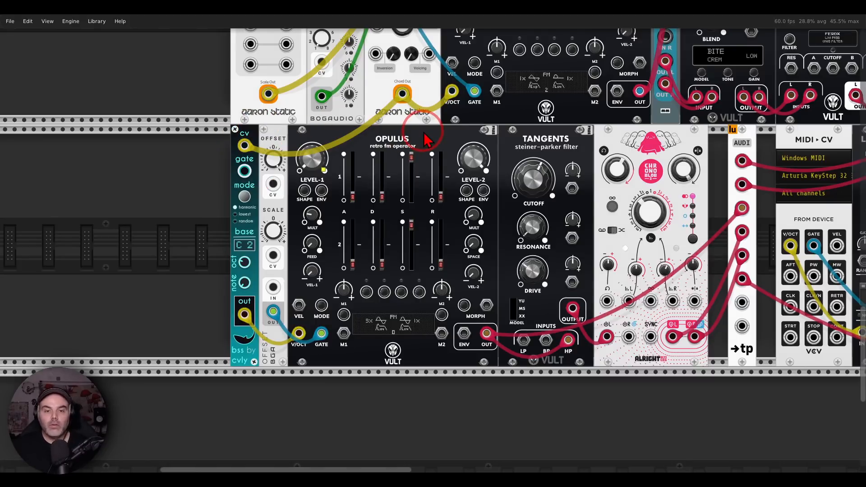
mouse_move(427, 138)
left_mouse_down()
mouse_move(357, 149)
mouse_move(428, 144)
mouse_move(431, 156)
left_mouse_up()
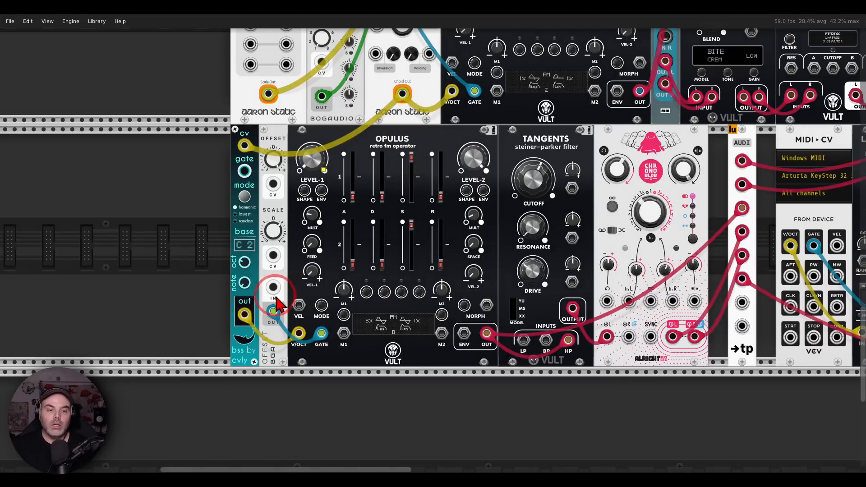
mouse_move(275, 297)
left_mouse_down()
mouse_move(252, 314)
mouse_move(278, 297)
mouse_move(298, 298)
mouse_move(318, 311)
mouse_move(305, 327)
left_mouse_up()
key("Escape")
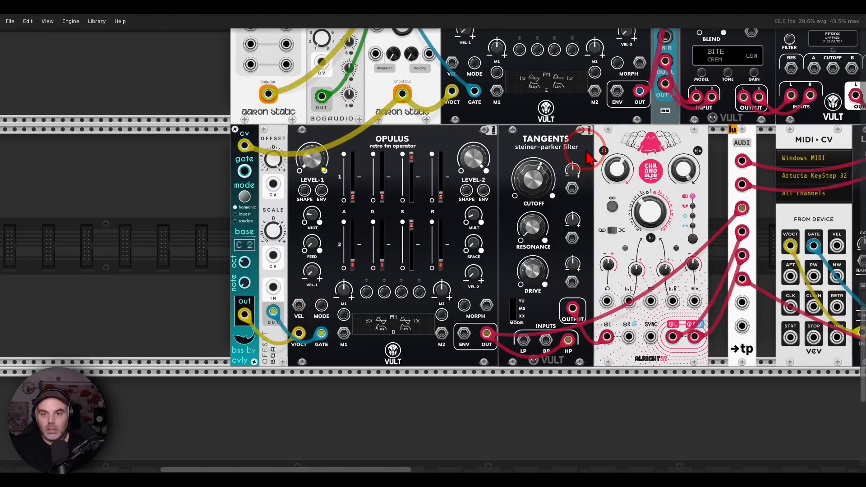
Review the bass voice's Tangents filter and delay routing, and unmute the BASS and BASD channels on MixMaster
left_click_drag(583, 100, 490, 322)
scroll(398, 194, "down", 4)
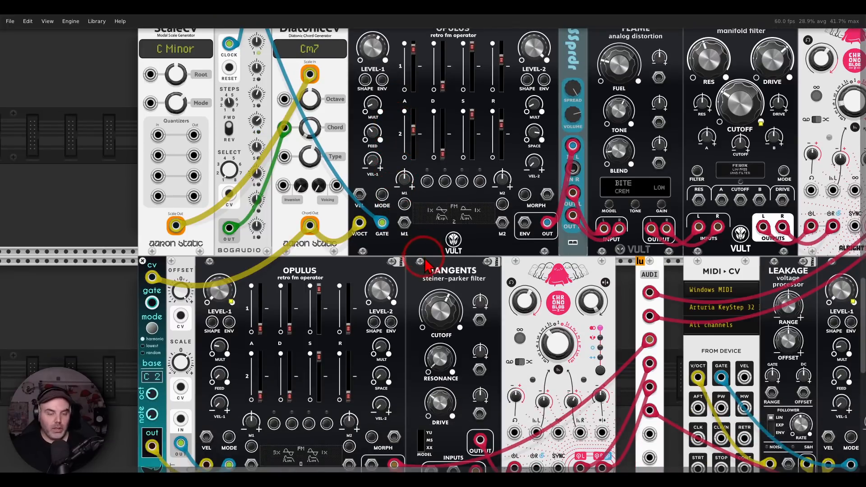
scroll(423, 260, "down", 2)
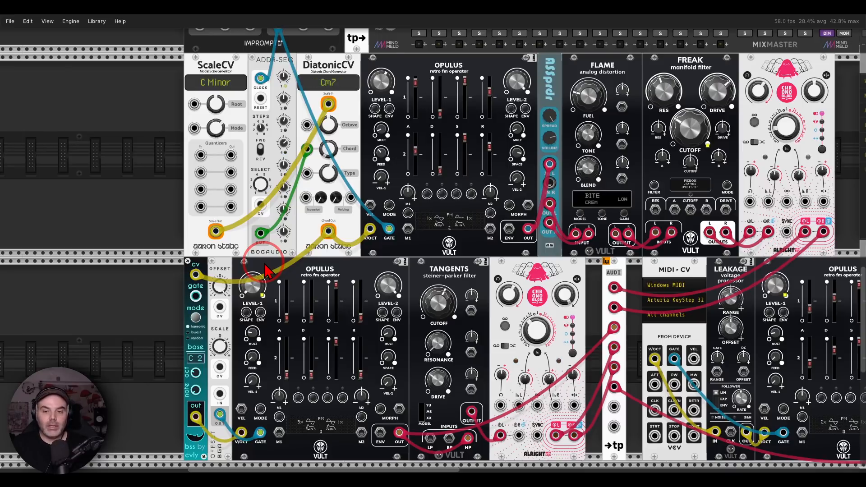
scroll(445, 269, "up", 4)
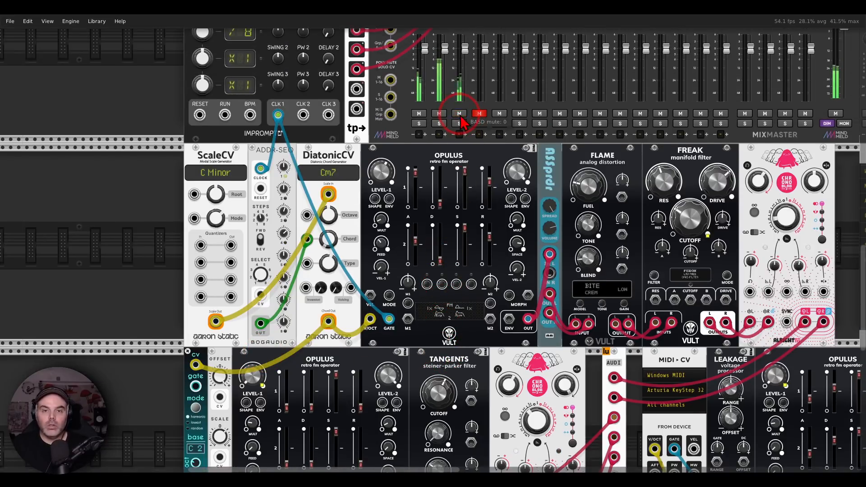
Examine the solo voice built from MIDI-CV, Leakage, Opulus and Delay
scroll(445, 167, "down", 6)
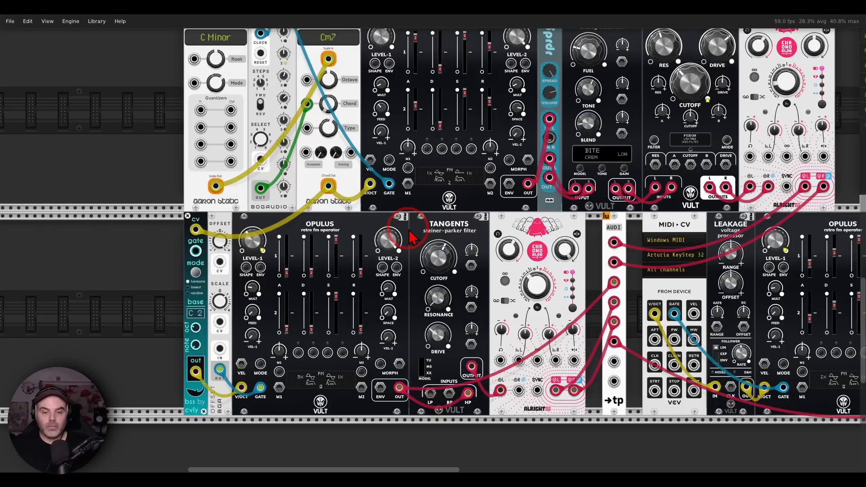
left_click_drag(518, 227, 222, 190)
scroll(605, 231, "up", 2)
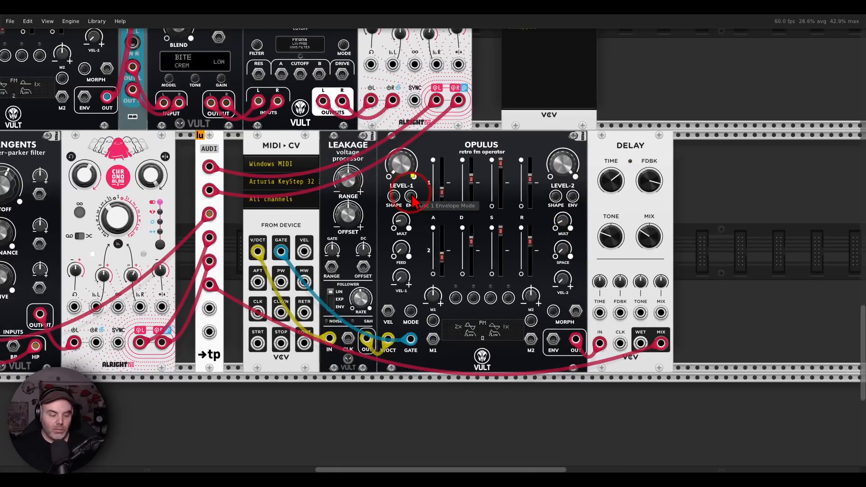
Mute channel 16 on MixMaster and return to the chord voice's Opulus and effects chain
scroll(310, 185, "up", 3)
scroll(310, 186, "up", 3)
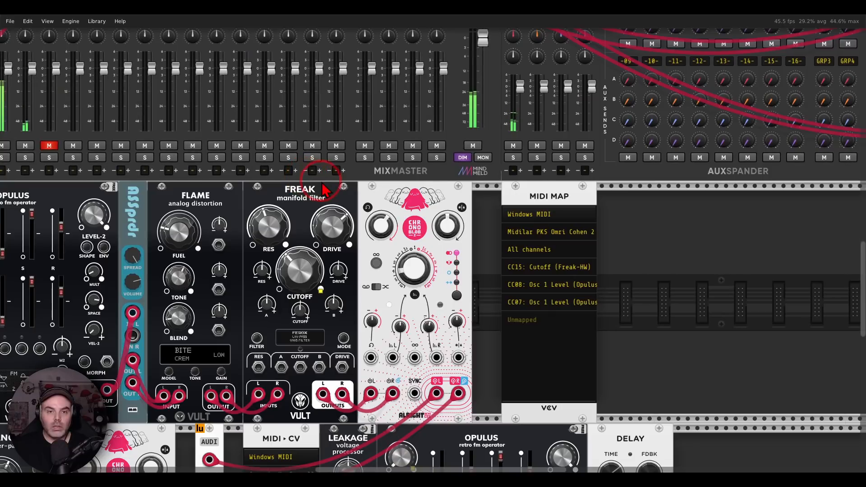
scroll(334, 156, "up", 1)
scroll(334, 156, "up", 2)
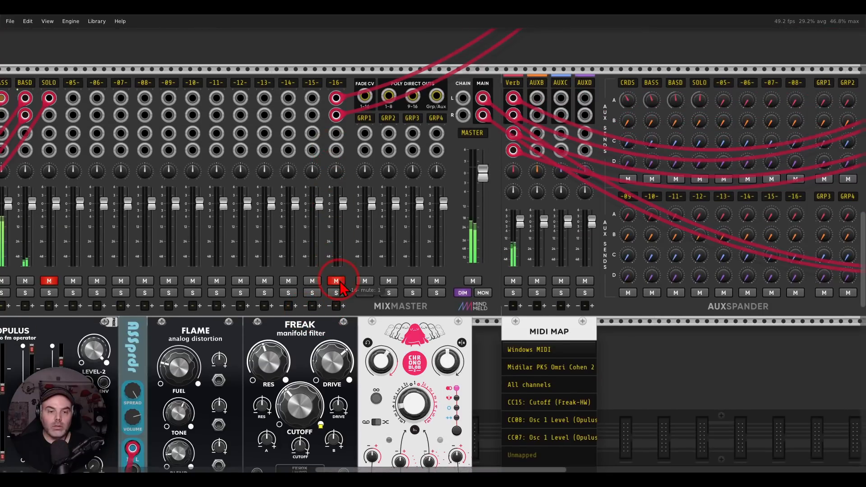
scroll(332, 281, "down", 8)
scroll(342, 279, "down", 1)
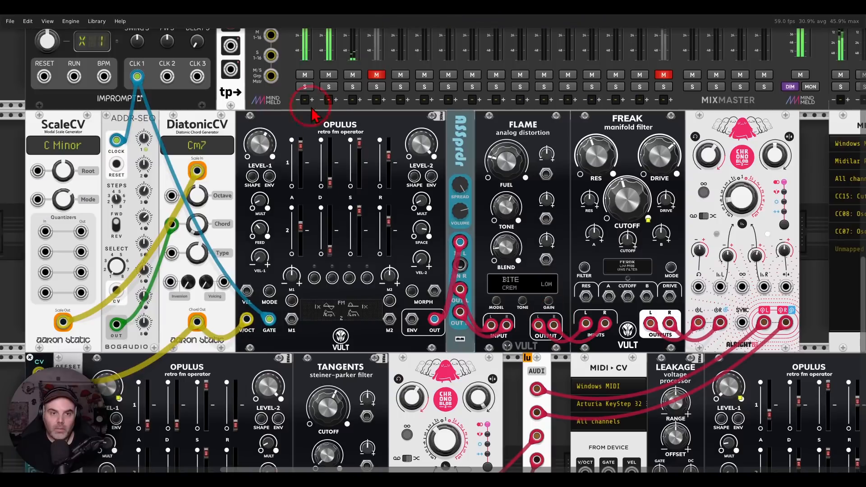
left_click_drag(670, 285, 361, 90)
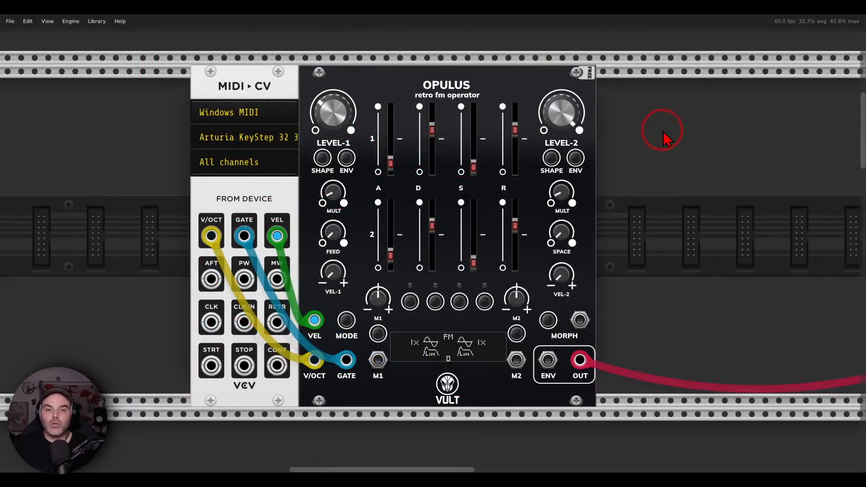
Try a Detune-1 of 0.1 on the MIDI-driven Opulus, and settle on 0.4
right_click(403, 83)
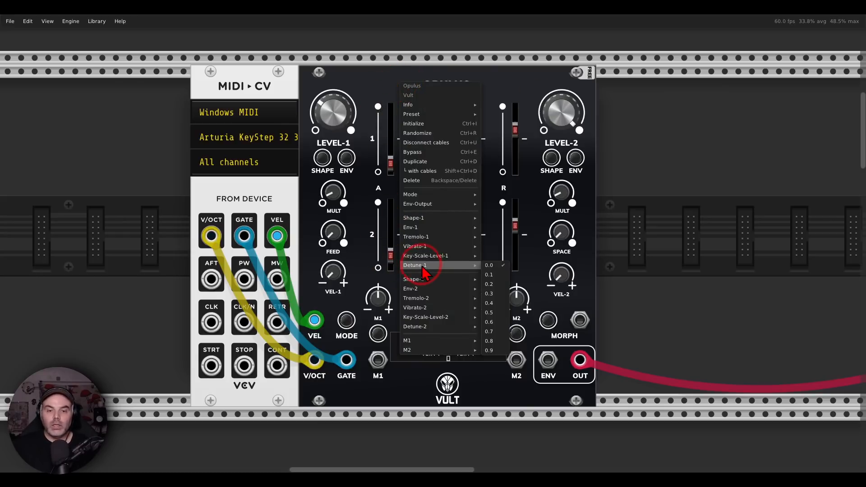
mouse_move(427, 268)
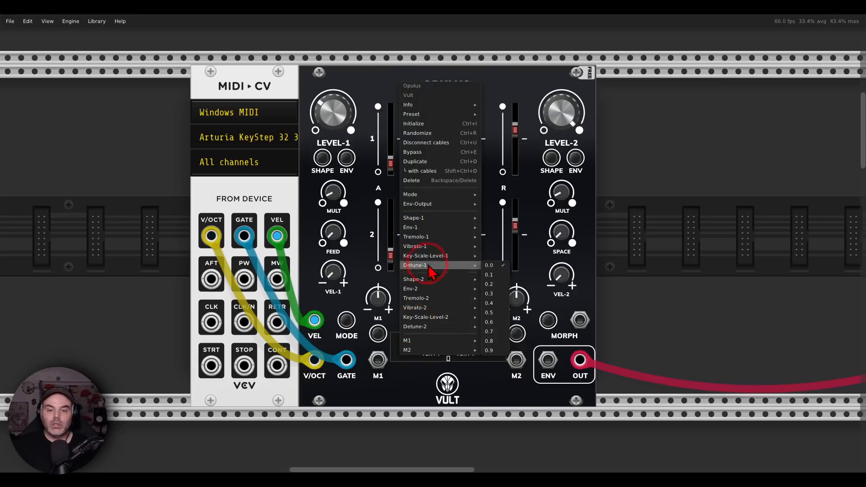
left_click(492, 276)
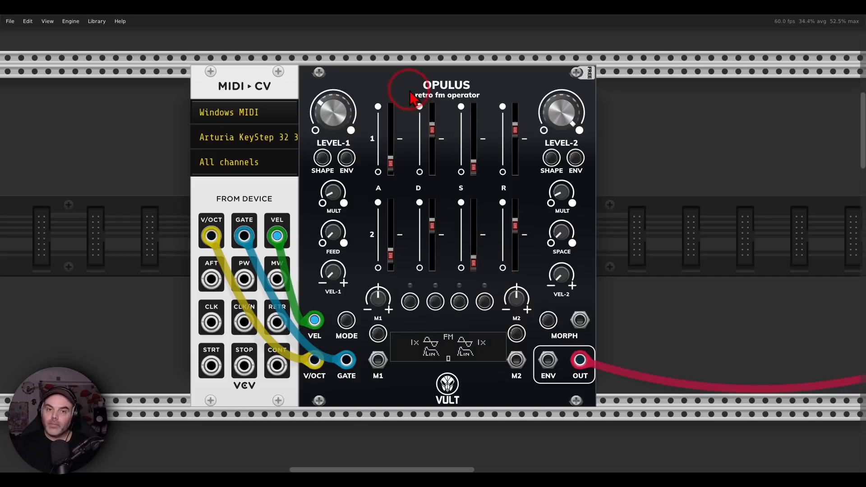
right_click(401, 87)
mouse_move(441, 268)
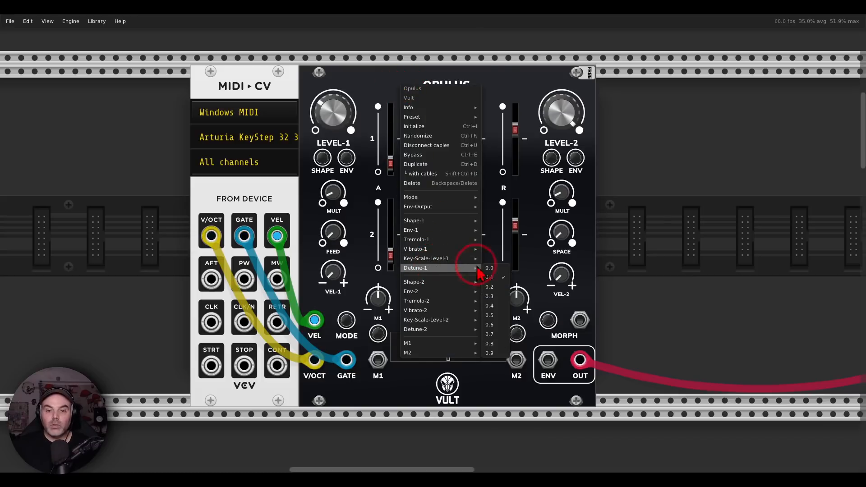
left_click(496, 306)
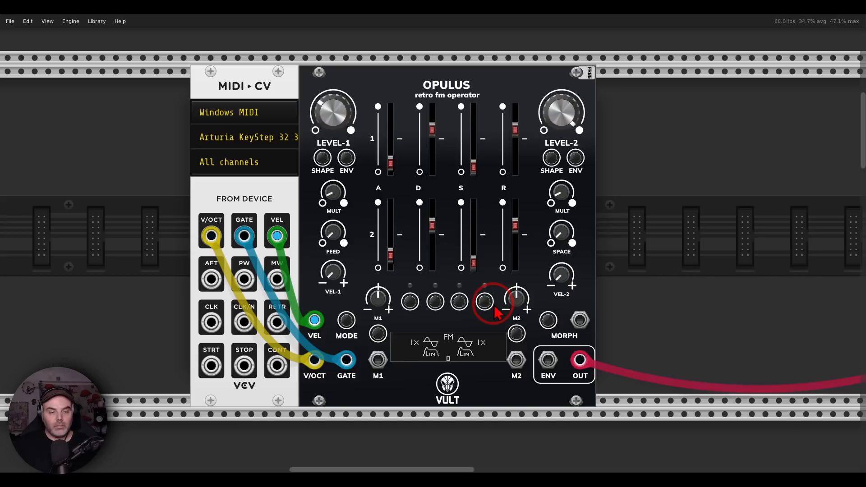
Choose a Detune-2 value for oscillator 2 of the same Opulus
right_click(413, 89)
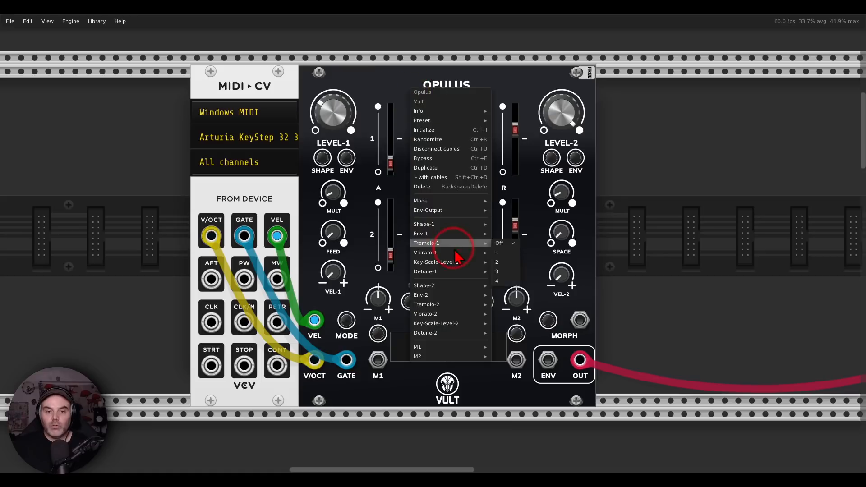
mouse_move(449, 333)
left_click(507, 409)
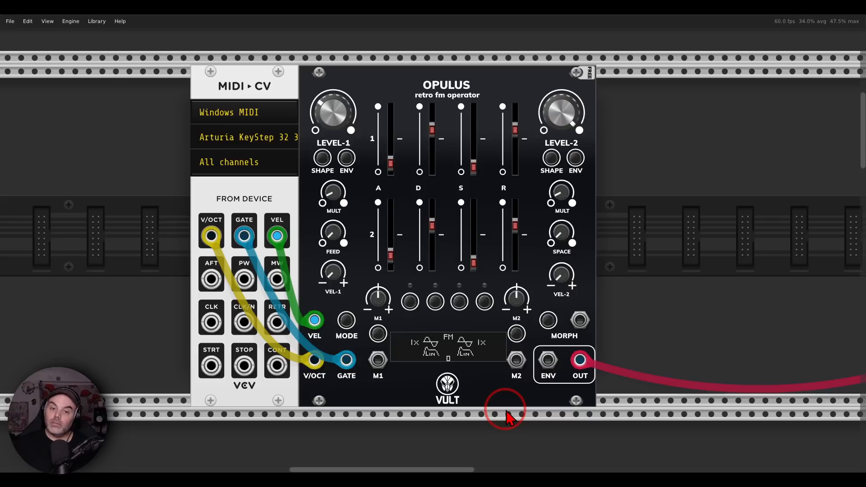
Find the demo patch clocked by Impromptu and examine the Lapsus, Quincunx and Opulus voice in its upper row
scroll(507, 416, "down", 5)
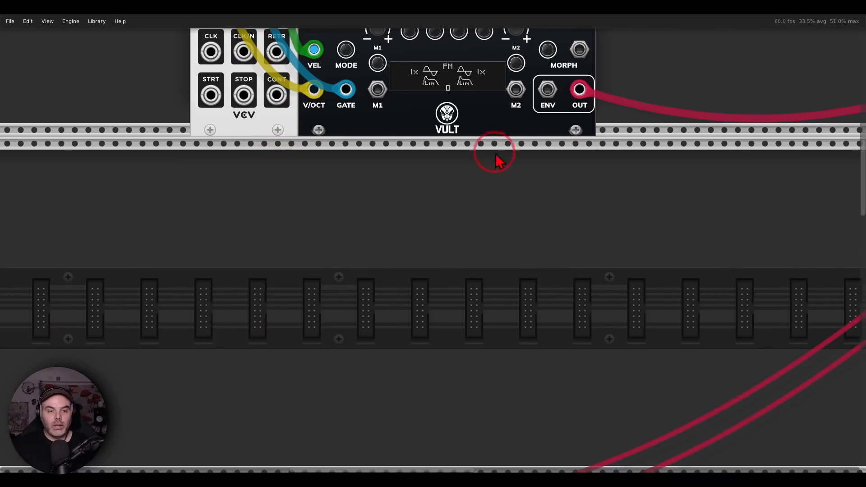
scroll(314, 221, "down", 3)
scroll(314, 221, "down", 8)
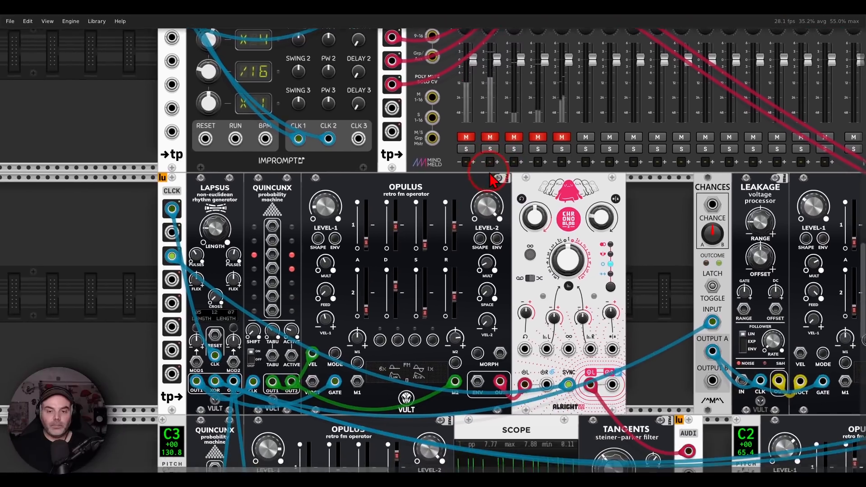
left_click_drag(491, 173, 494, 148)
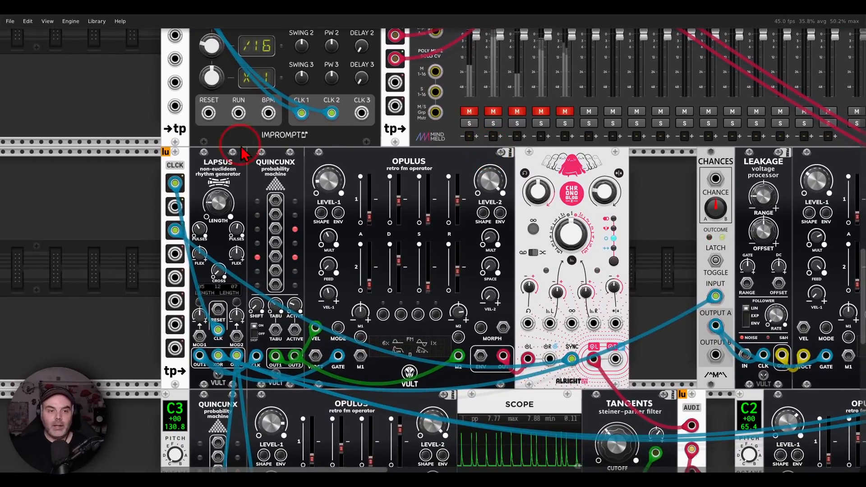
mouse_move(207, 151)
left_mouse_down()
mouse_move(199, 212)
mouse_move(266, 158)
mouse_move(237, 153)
left_mouse_up()
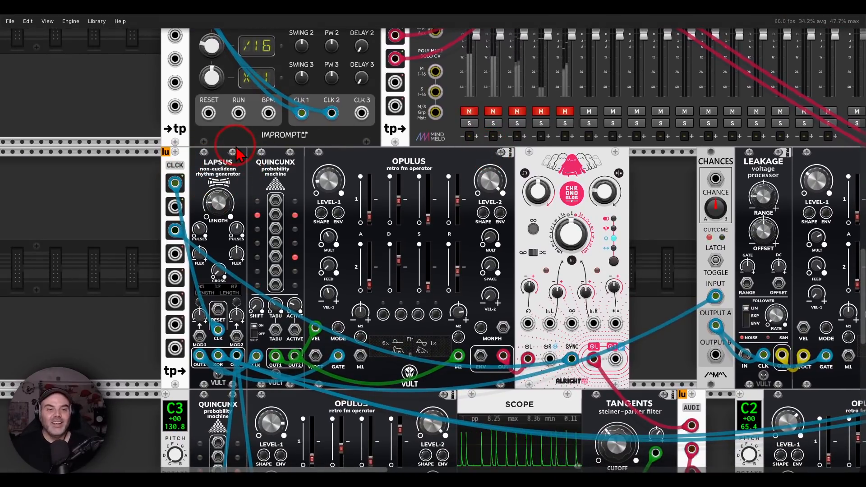
left_click_drag(428, 173, 429, 171)
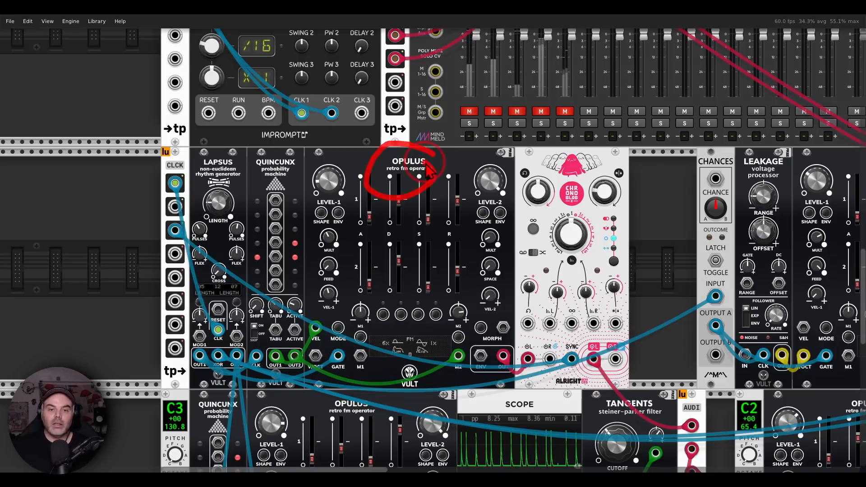
Check the Detune-1 setting of the Opulus beside Quincunx and unmute the first mixer channel
right_click(444, 165)
mouse_move(474, 351)
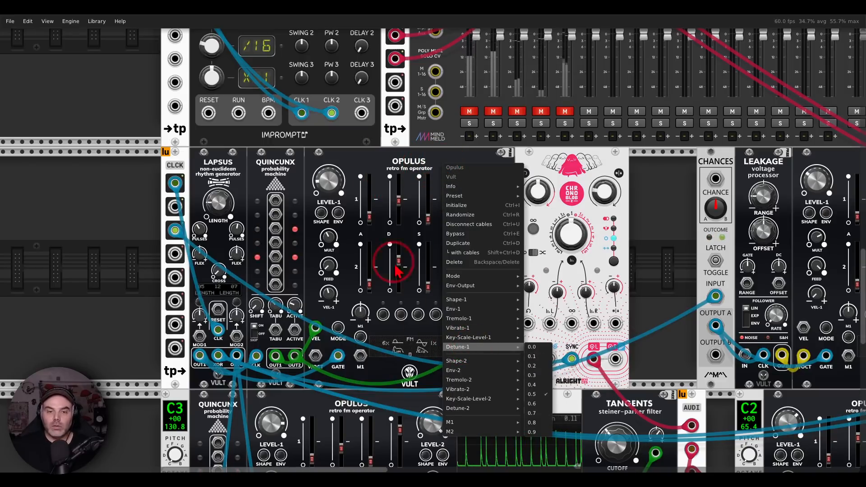
left_click(379, 170)
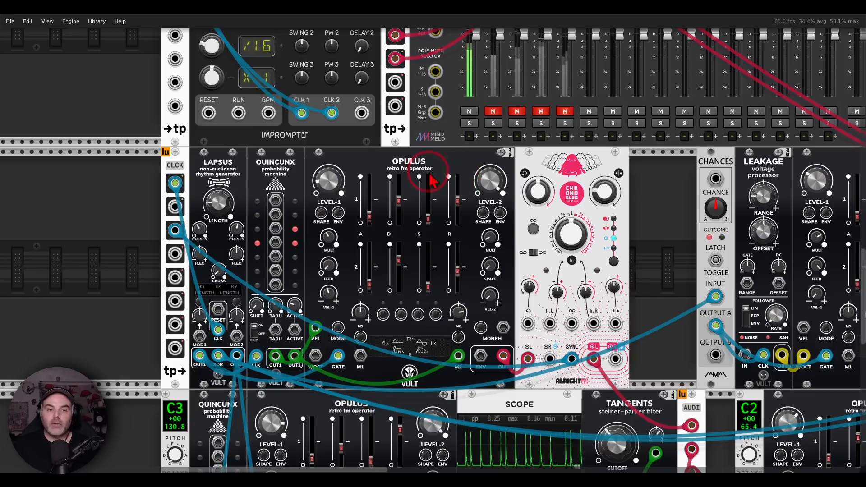
Examine how Quincunx is patched into the first Opulus's velocity input
mouse_move(241, 162)
left_mouse_down()
mouse_move(310, 174)
mouse_move(302, 153)
left_mouse_up()
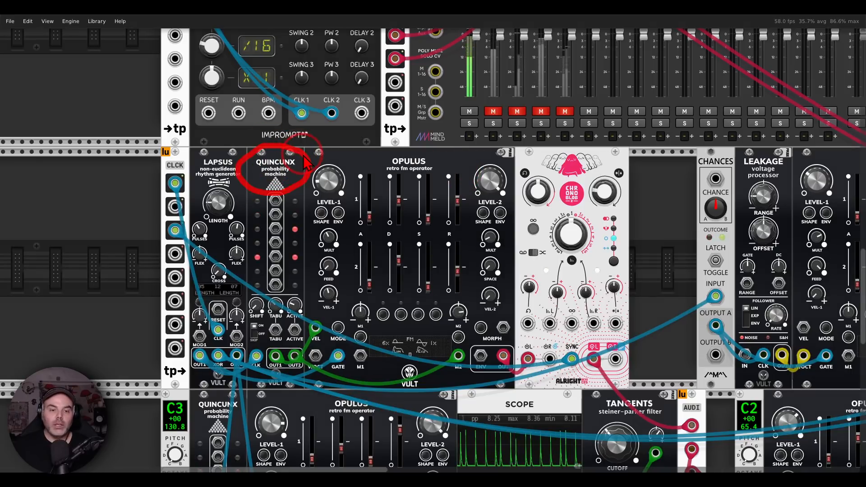
mouse_move(319, 313)
left_mouse_down()
mouse_move(312, 343)
mouse_move(320, 315)
left_mouse_up()
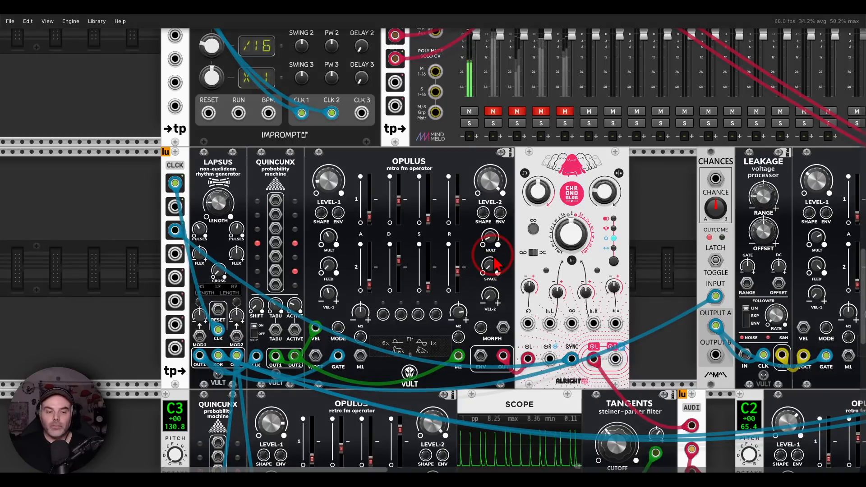
Check the Env-Output setting of the Opulus beside the Scope in the lower row
scroll(494, 252, "down", 10)
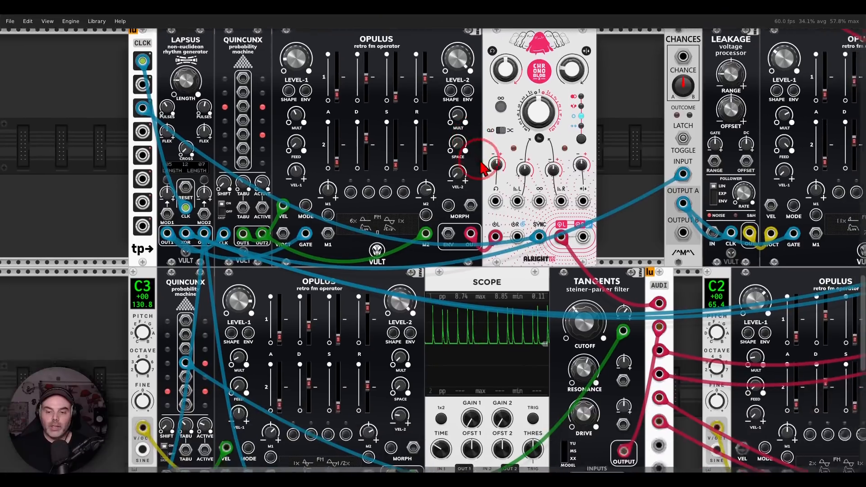
left_click_drag(482, 202, 501, 193)
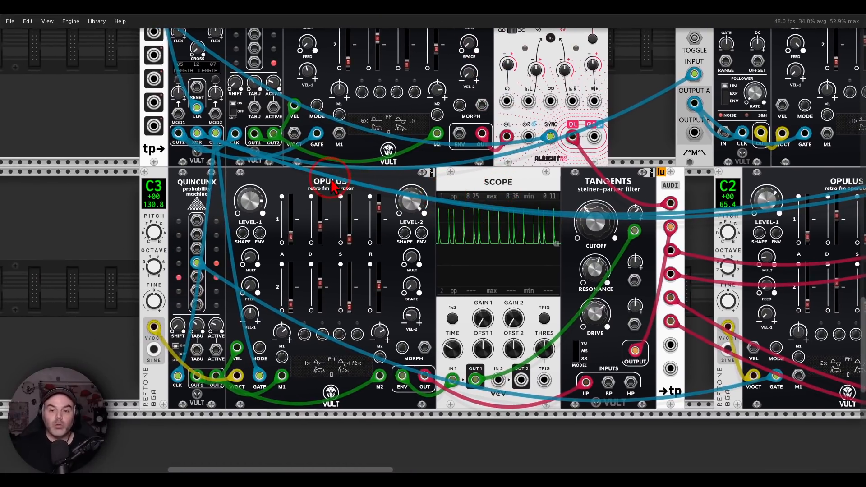
scroll(332, 186, "up", 6)
scroll(332, 185, "down", 7)
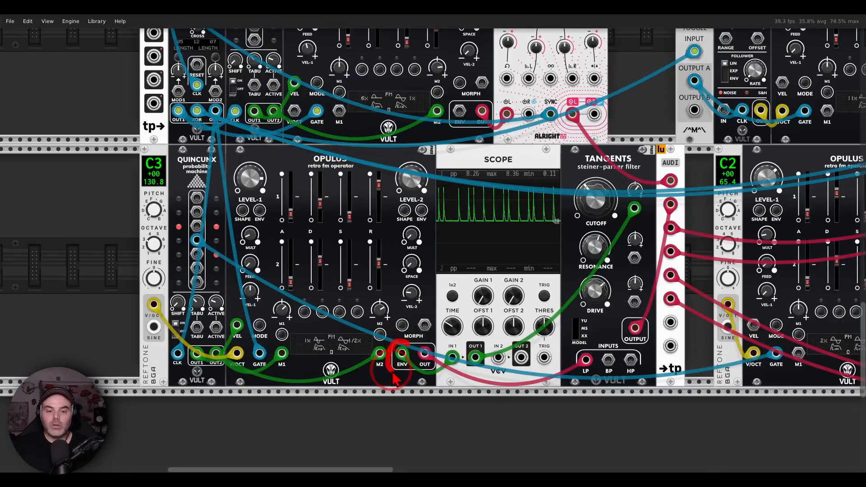
right_click(311, 167)
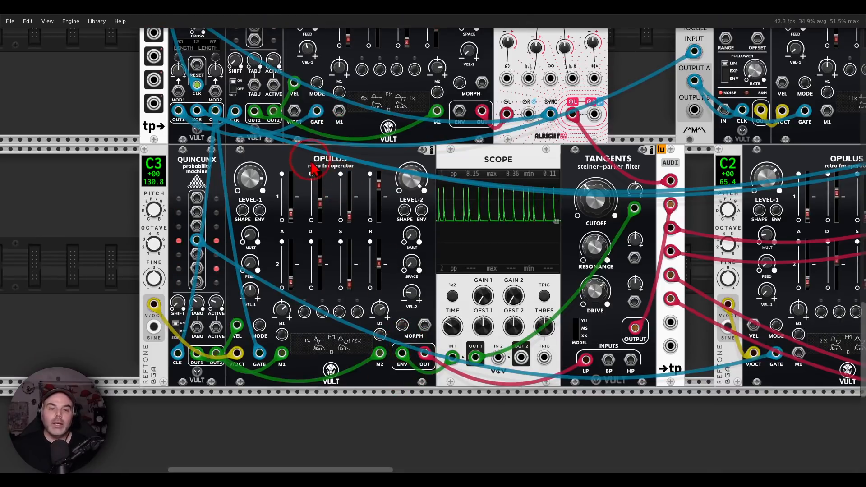
left_click(351, 281)
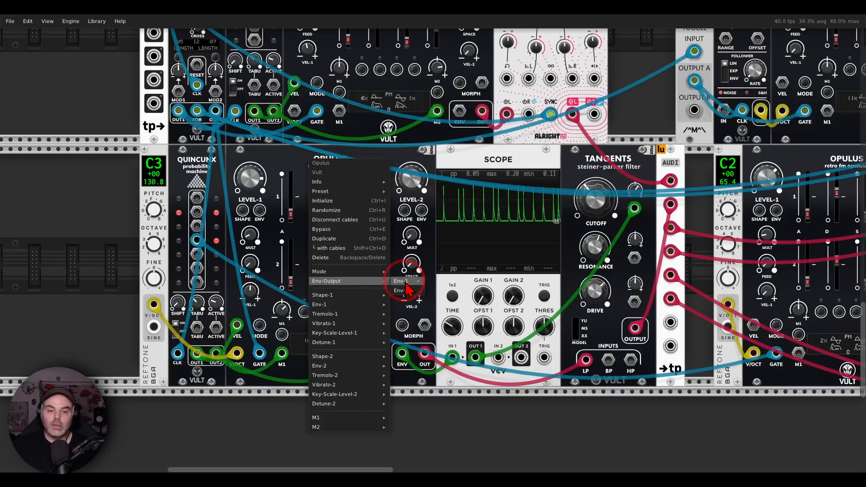
left_click(502, 184)
Trace the lower-row Opulus envelope output through the Scope to the cutoff input of the Tangents filter
mouse_move(503, 184)
left_mouse_down()
mouse_move(447, 176)
mouse_move(564, 230)
mouse_move(547, 174)
left_mouse_up()
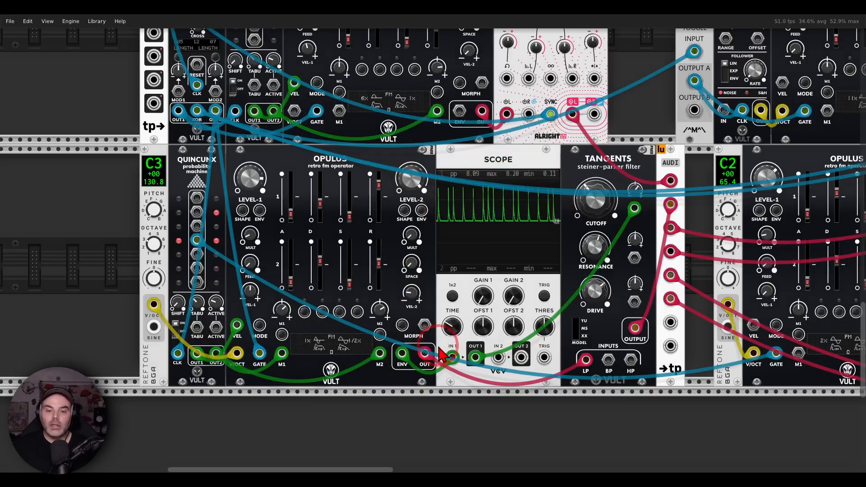
mouse_move(434, 343)
left_mouse_down()
mouse_move(411, 354)
mouse_move(445, 370)
mouse_move(465, 318)
mouse_move(582, 230)
mouse_move(595, 246)
left_mouse_up()
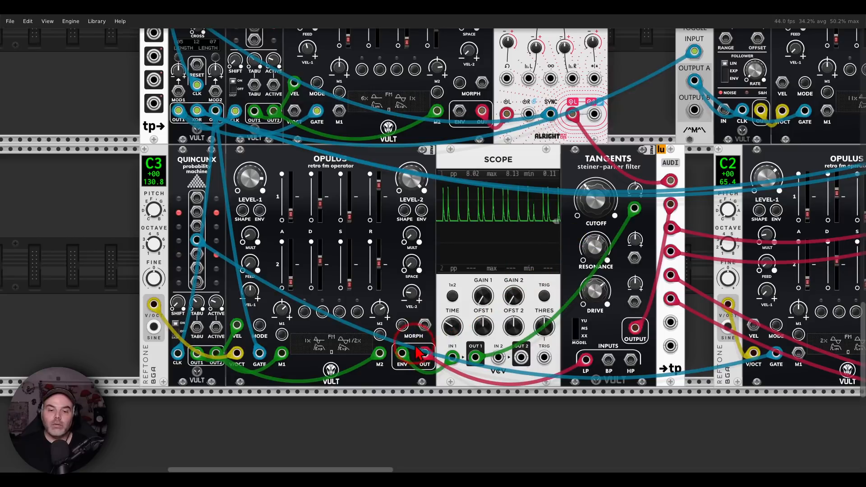
mouse_move(403, 332)
left_mouse_down()
mouse_move(388, 375)
mouse_move(404, 345)
mouse_move(571, 228)
mouse_move(603, 212)
mouse_move(620, 228)
left_mouse_up()
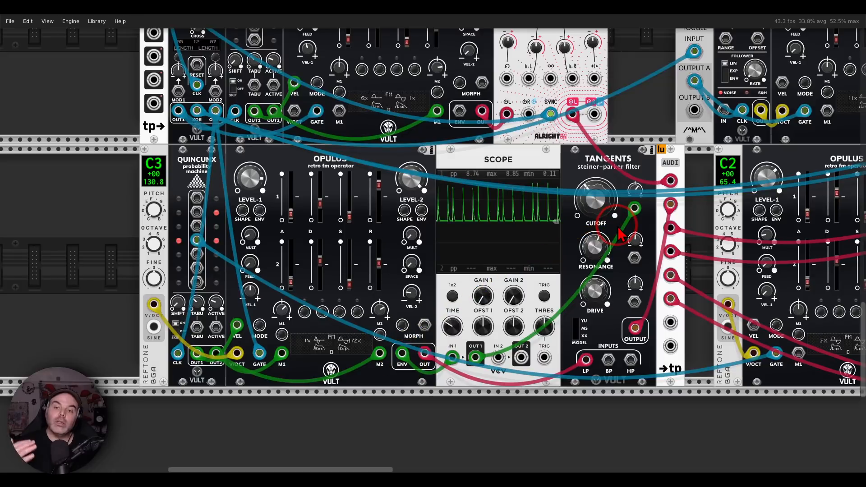
Unmute the KICK channel of the MixMaster
scroll(587, 203, "up", 8)
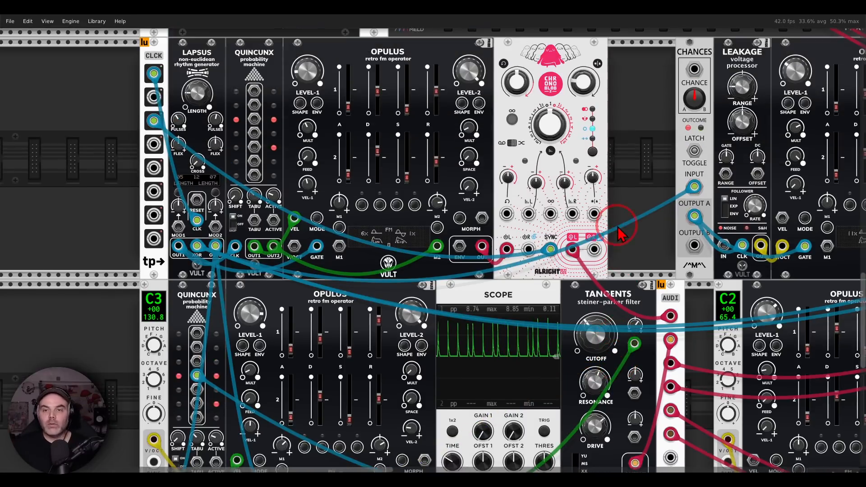
left_click(473, 115)
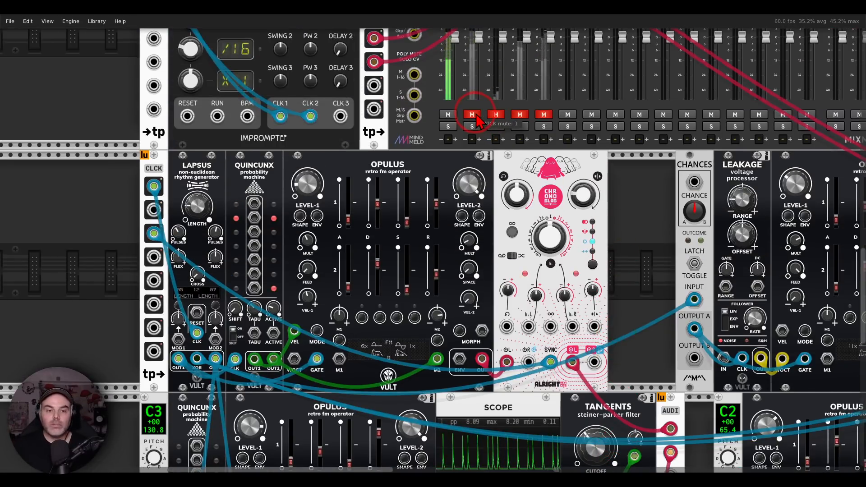
scroll(632, 337, "down", 4)
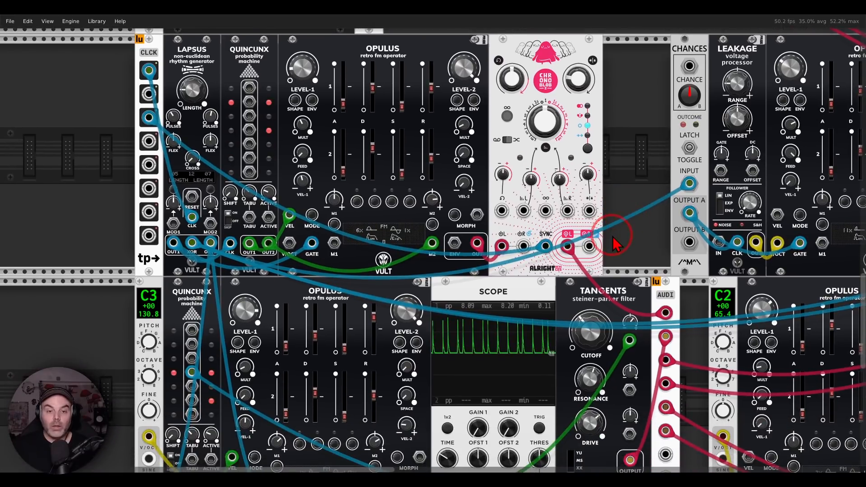
Check the Detune-1 setting of the Opulus used for the kick voice
scroll(638, 248, "down", 3)
left_click_drag(635, 245, 594, 226)
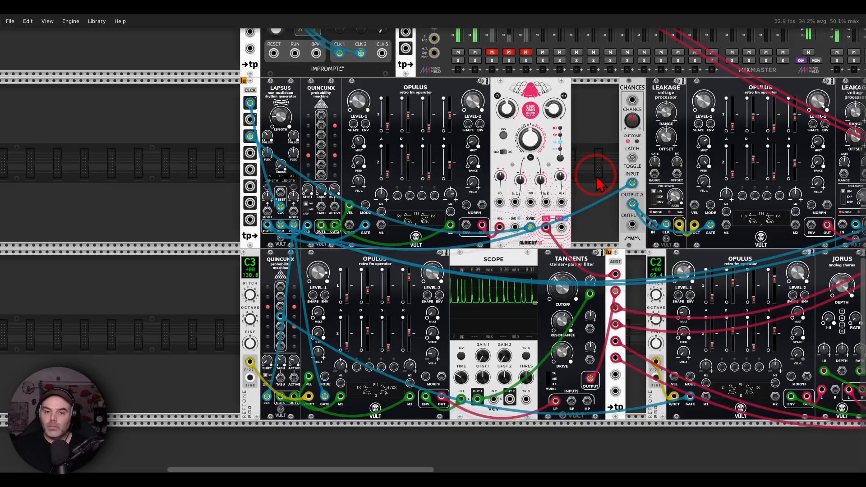
right_click(385, 253)
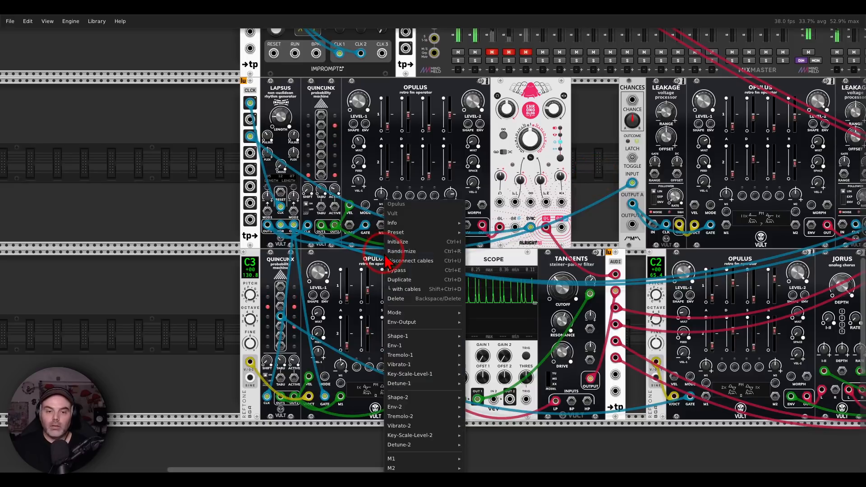
mouse_move(420, 385)
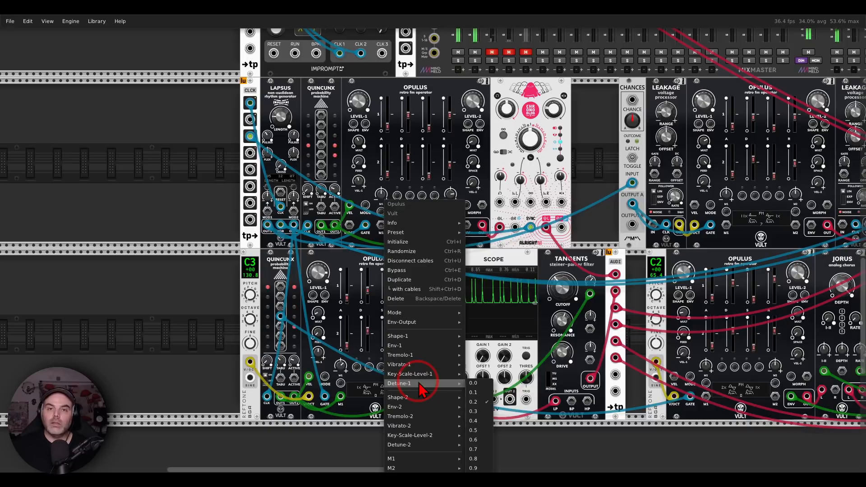
left_click(589, 162)
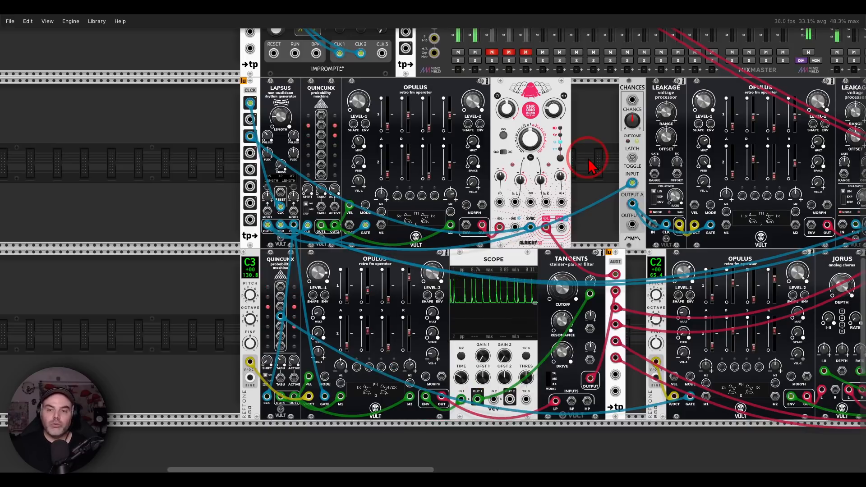
Examine the GLTC voice and how Meld feeds the AuxSpander's poly aux CV input to modulate its reverb send
left_click_drag(591, 167, 304, 190)
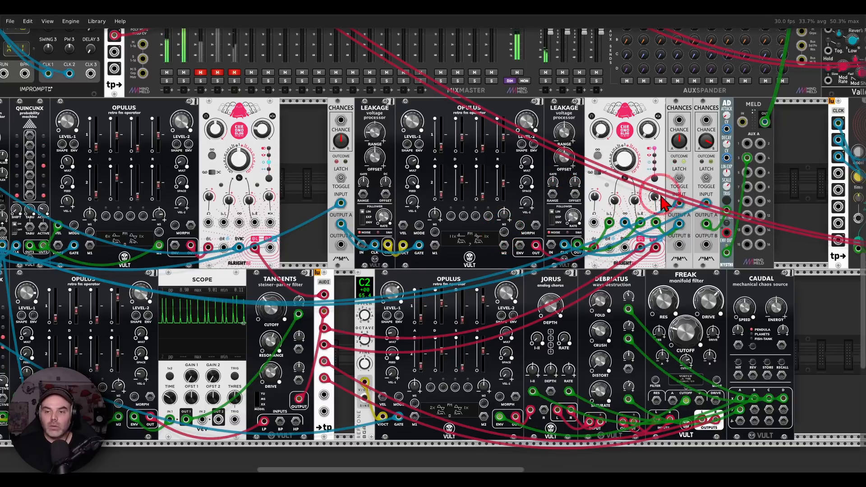
scroll(673, 171, "right", 10)
scroll(673, 172, "up", 5)
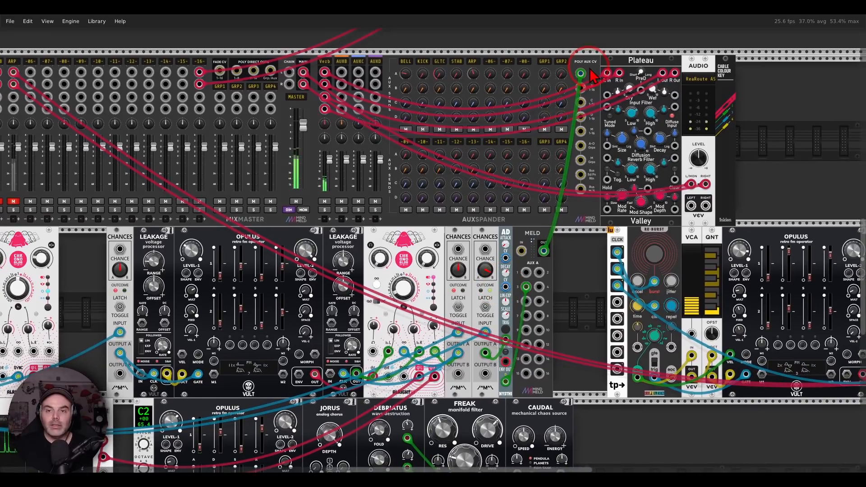
mouse_move(450, 53)
left_mouse_down()
mouse_move(419, 71)
mouse_move(450, 88)
mouse_move(448, 54)
left_mouse_up()
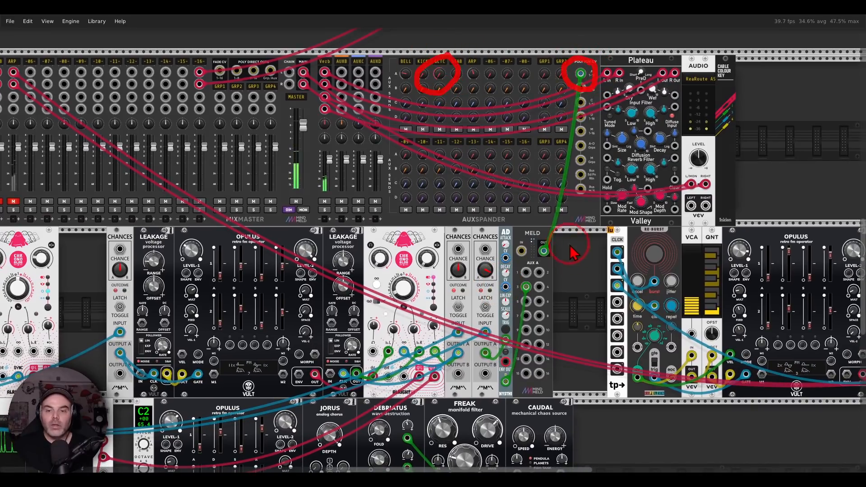
mouse_move(566, 231)
left_mouse_down()
mouse_move(546, 222)
mouse_move(516, 282)
mouse_move(568, 241)
left_mouse_up()
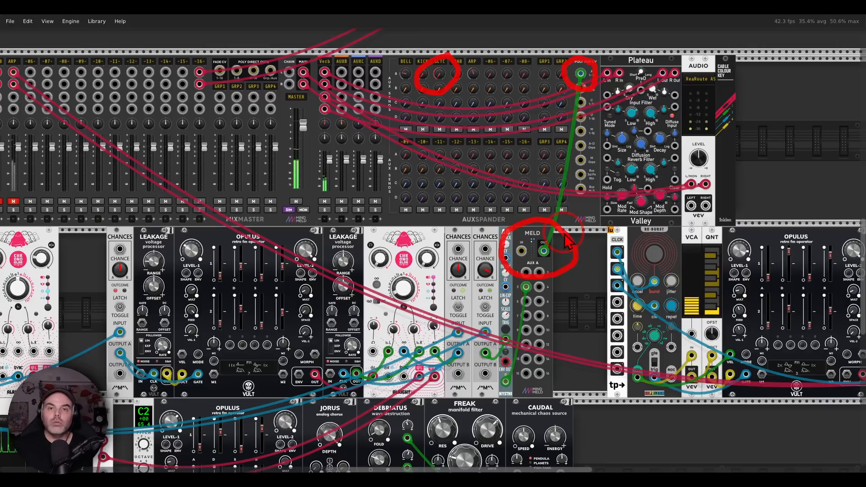
key("Escape")
Unmute the GLTC channel of the MixMaster
left_click_drag(229, 210, 370, 199)
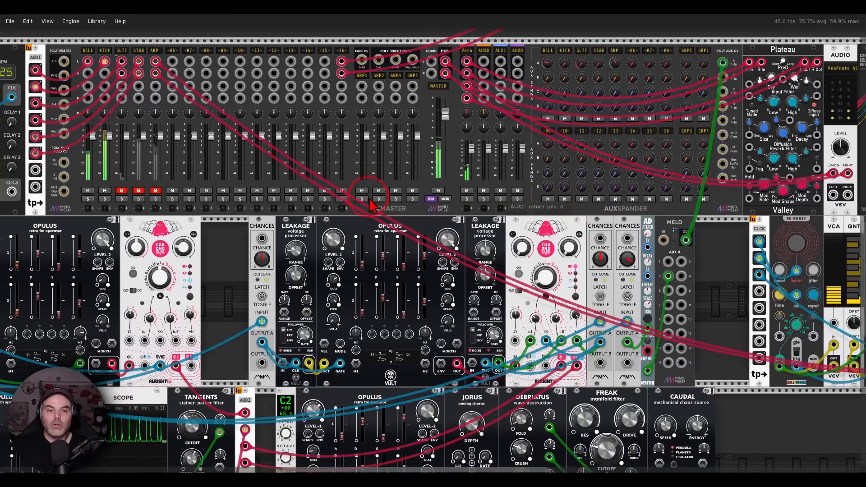
left_click(123, 192)
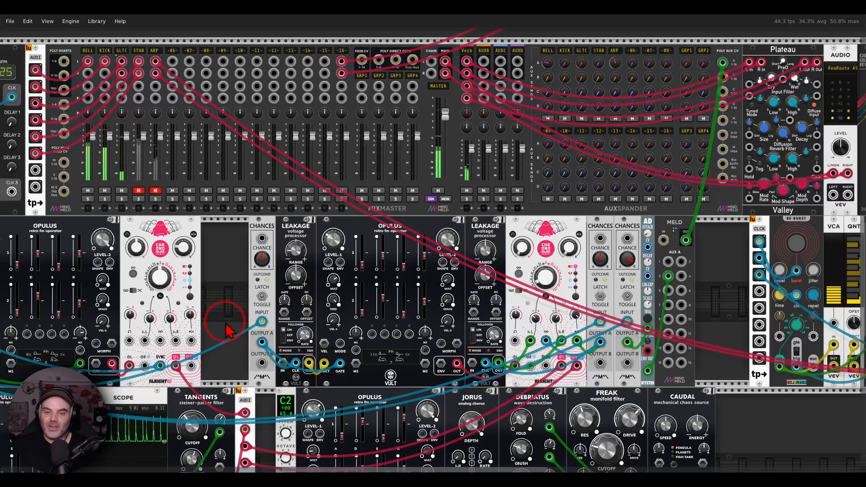
Examine the lower-row Opulus voice with Jorus, Debriatus and Freak, its envelope patch to Freak's cutoff, and the Caudal modulation outputs
scroll(226, 293, "down", 5)
scroll(324, 316, "down", 2)
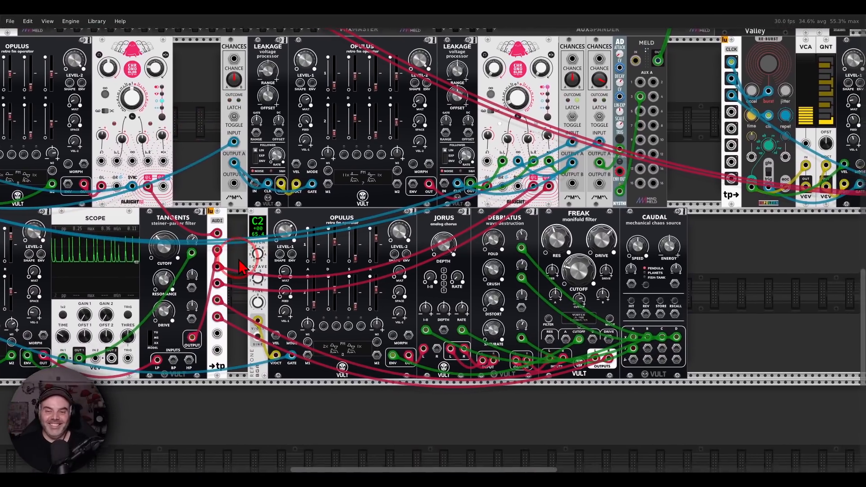
scroll(410, 379, "up", 1)
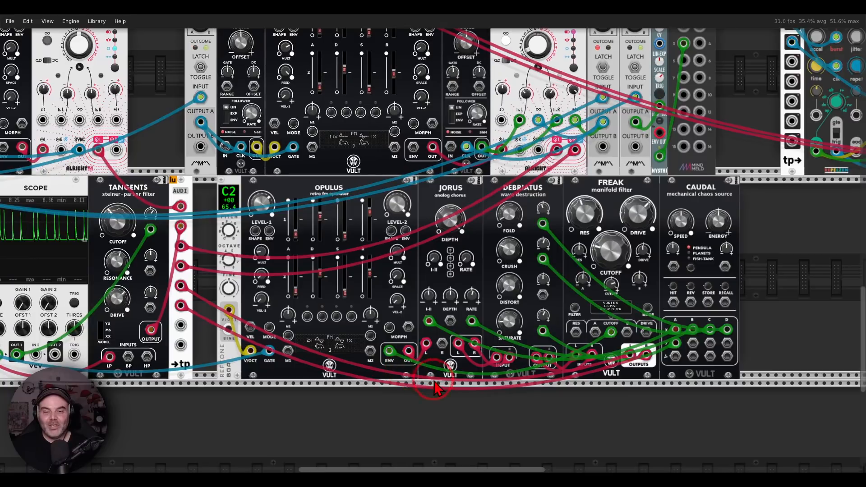
left_click_drag(435, 384, 431, 346)
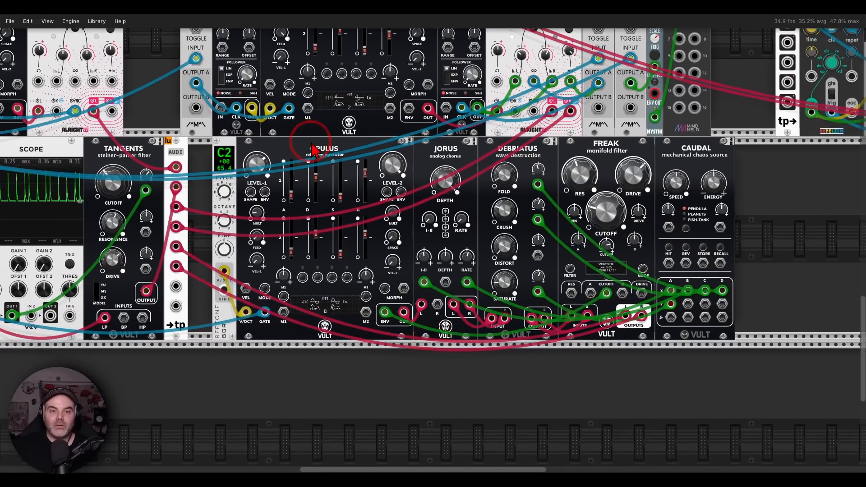
mouse_move(461, 141)
left_mouse_down()
mouse_move(423, 134)
mouse_move(470, 160)
mouse_move(463, 139)
left_mouse_up()
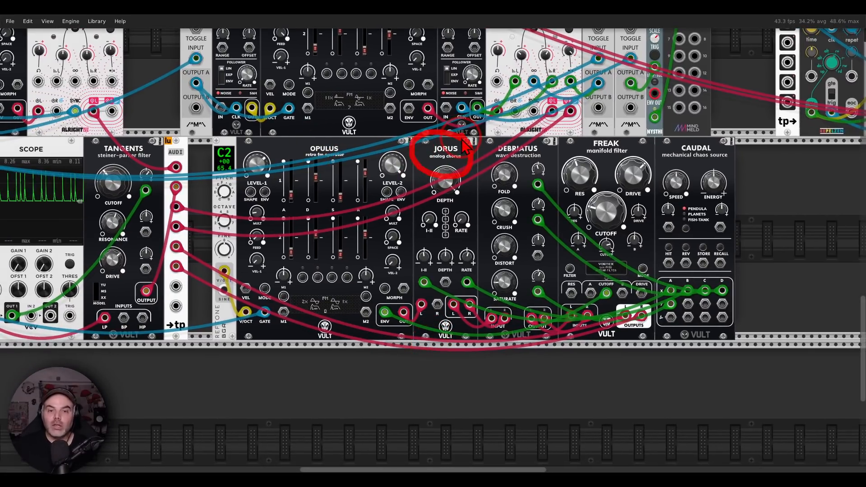
mouse_move(544, 139)
left_mouse_down()
mouse_move(551, 173)
mouse_move(538, 153)
left_mouse_up()
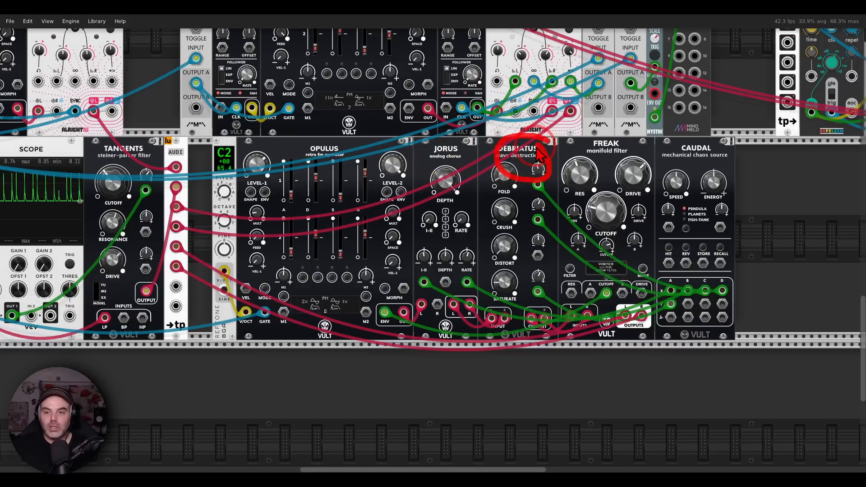
mouse_move(621, 131)
left_mouse_down()
mouse_move(639, 167)
mouse_move(625, 154)
left_mouse_up()
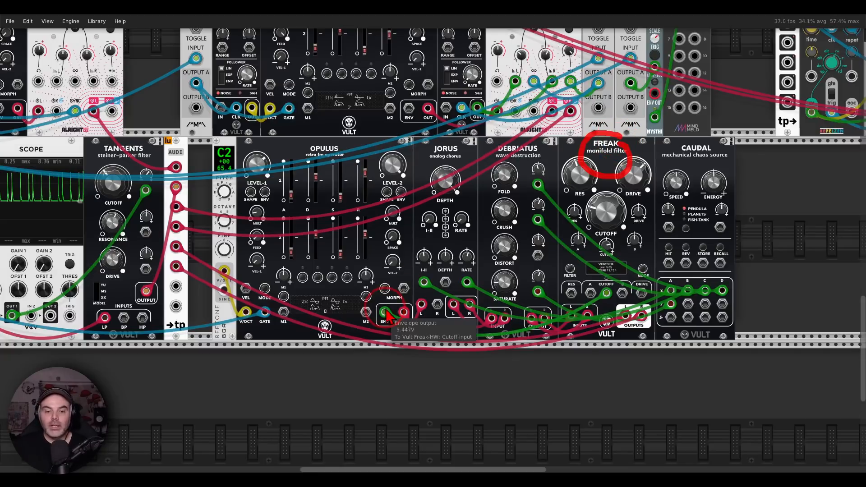
left_click_drag(393, 283, 384, 310)
left_click_drag(539, 275, 575, 263)
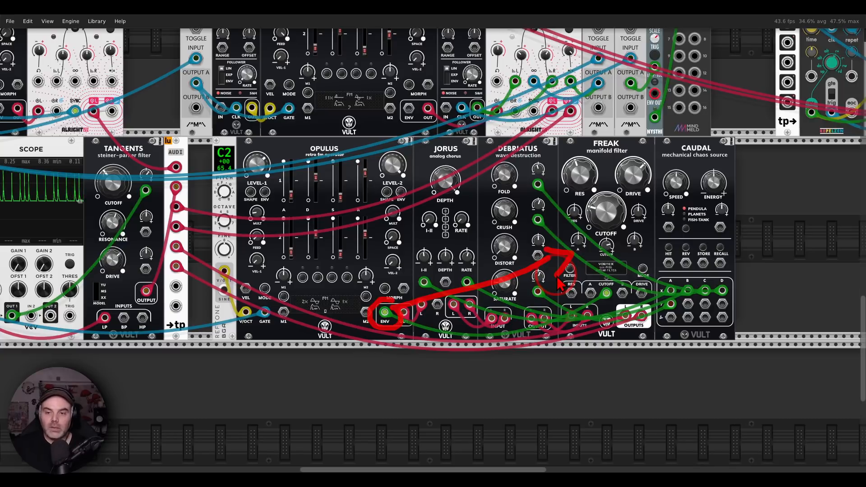
mouse_move(722, 282)
left_mouse_down()
mouse_move(749, 319)
mouse_move(720, 270)
left_mouse_up()
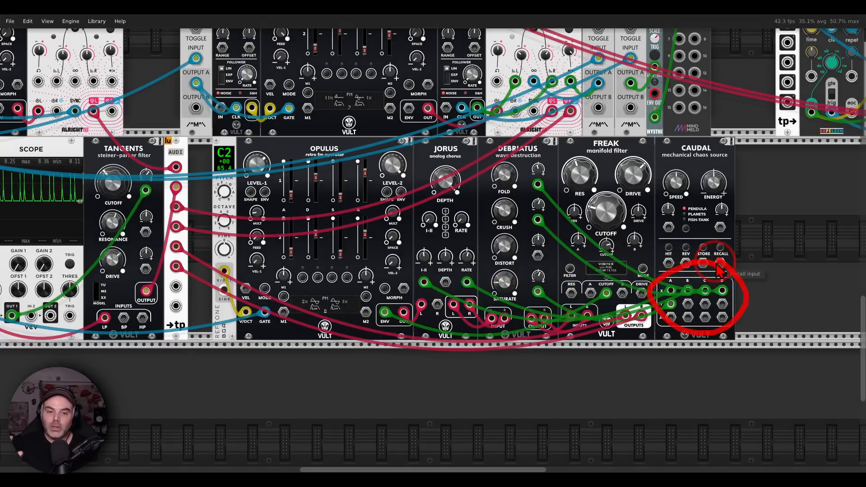
Unmute the STAB channel of the MixMaster
left_click_drag(320, 119, 477, 328)
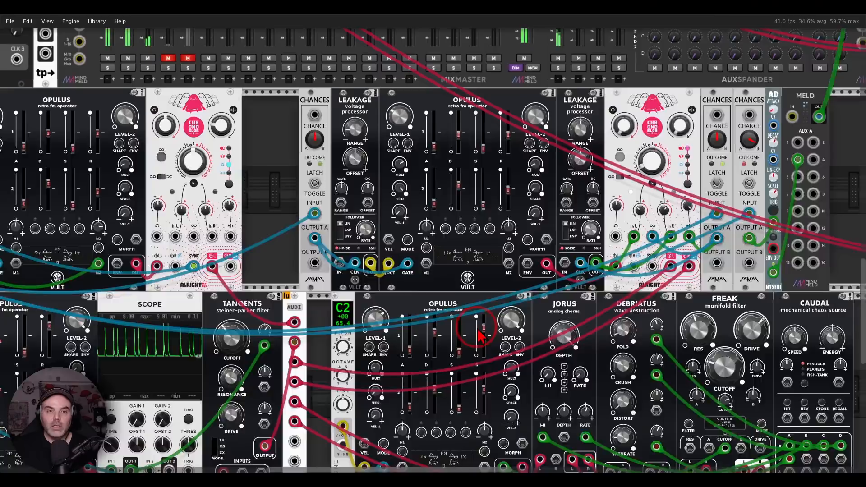
left_click_drag(270, 176, 311, 196)
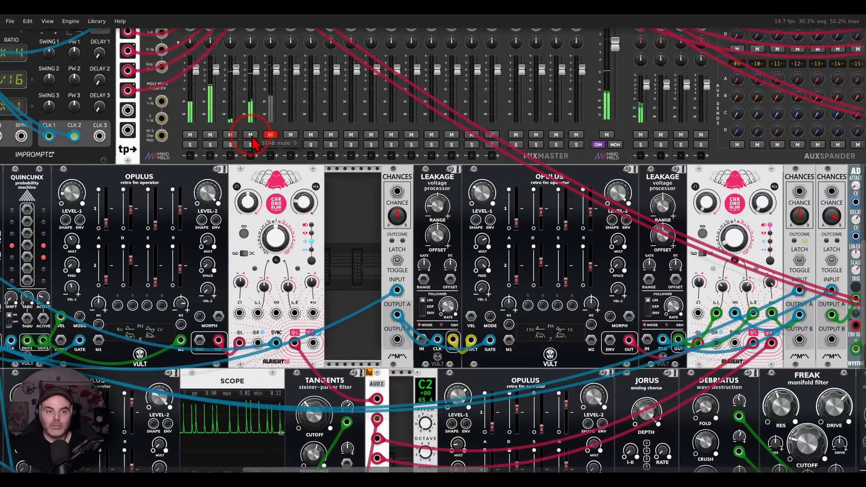
left_click_drag(354, 265, 359, 171)
scroll(231, 173, "down", 1)
scroll(228, 174, "down", 3)
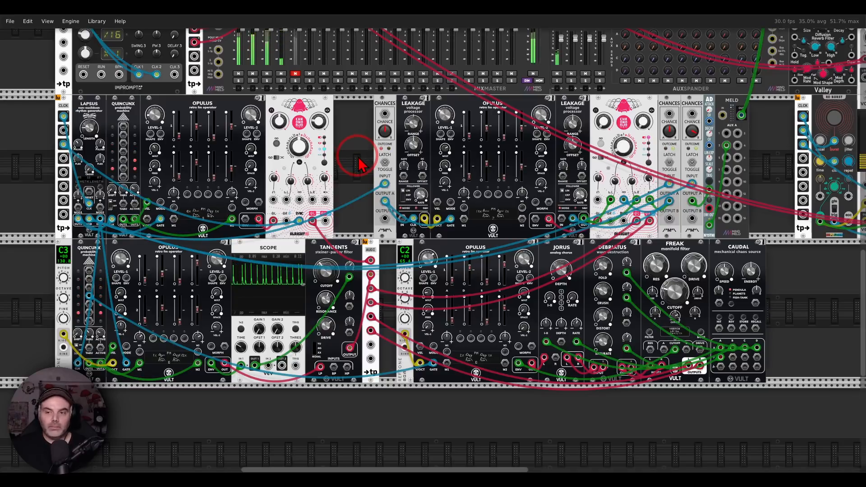
Locate the last Opulus voice beside the VCA and quantizer and unmute the ARP channel of the MixMaster
left_click_drag(361, 159, 173, 164)
left_click_drag(657, 259, 463, 268)
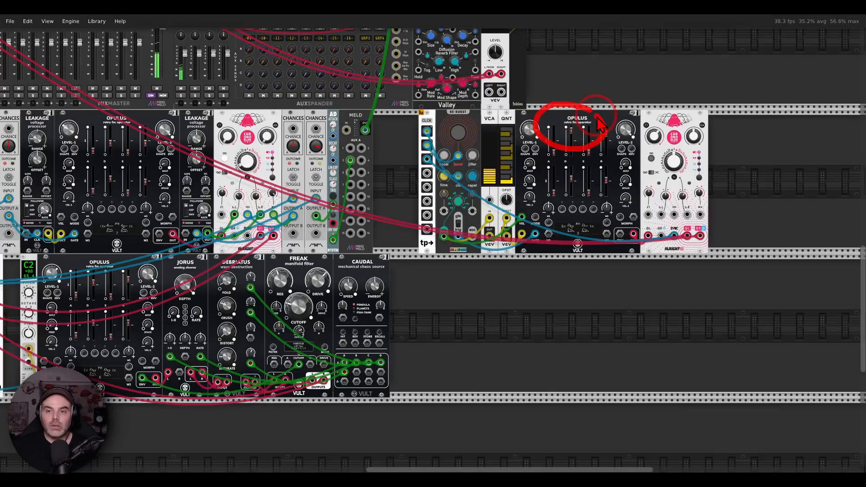
scroll(420, 160, "down", 5)
scroll(239, 189, "up", 5)
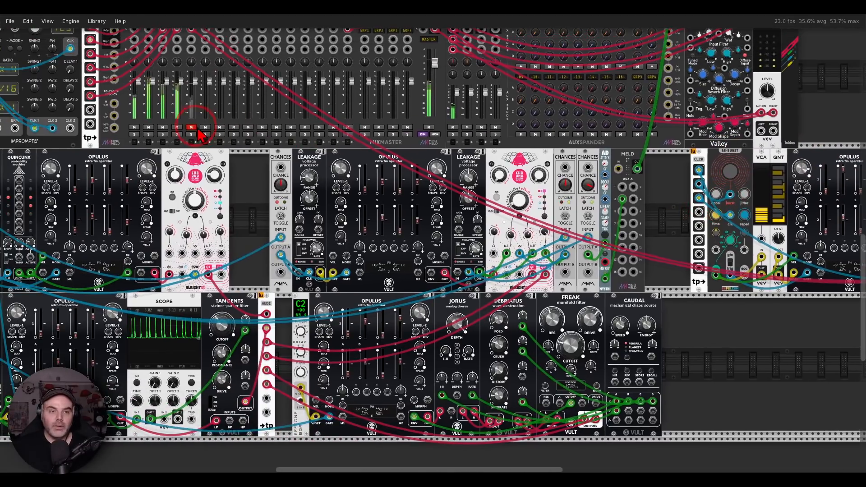
scroll(253, 181, "down", 2)
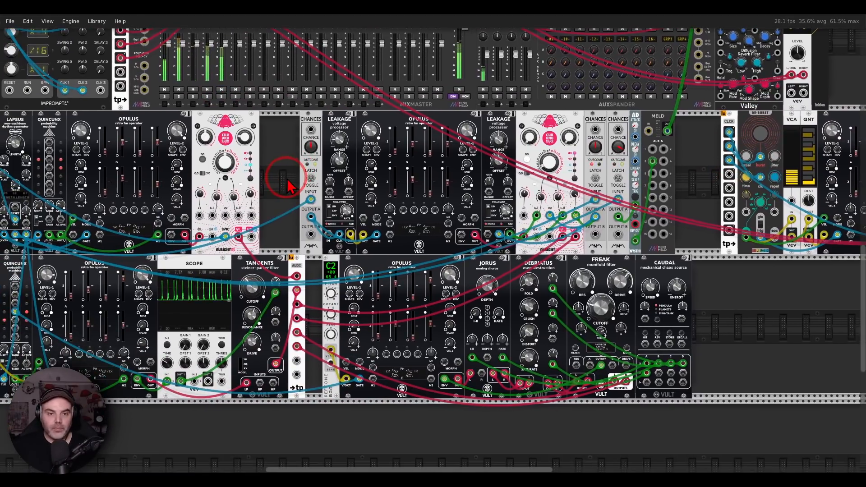
scroll(289, 185, "down", 3)
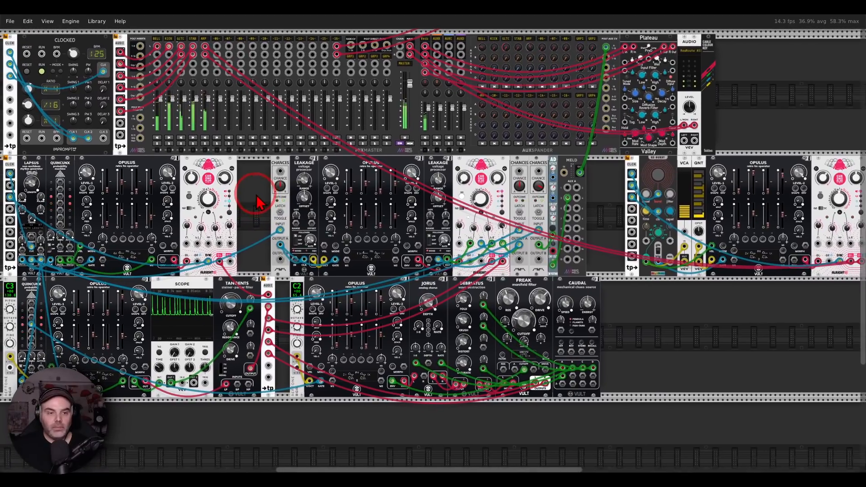
scroll(257, 195, "down", 1)
left_click_drag(256, 196, 307, 218)
left_click_drag(668, 352, 675, 334)
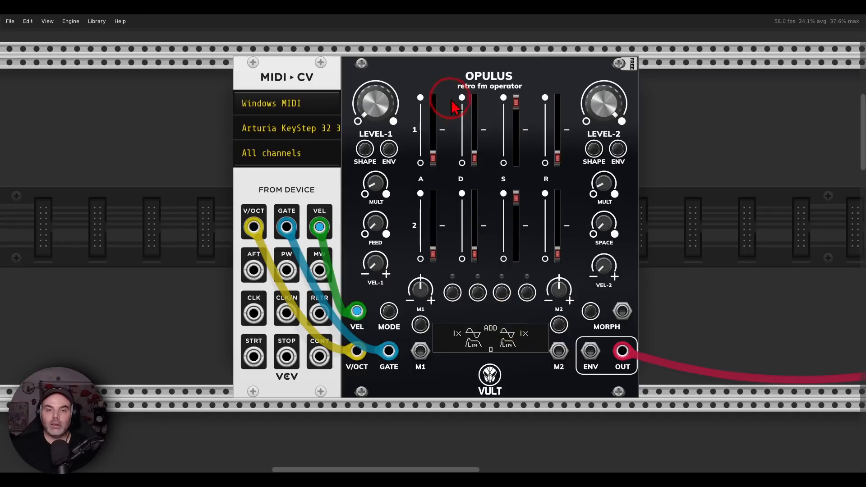
Show the operating mode options of the Opulus connected to the MIDI-CV module
right_click(446, 84)
mouse_move(456, 195)
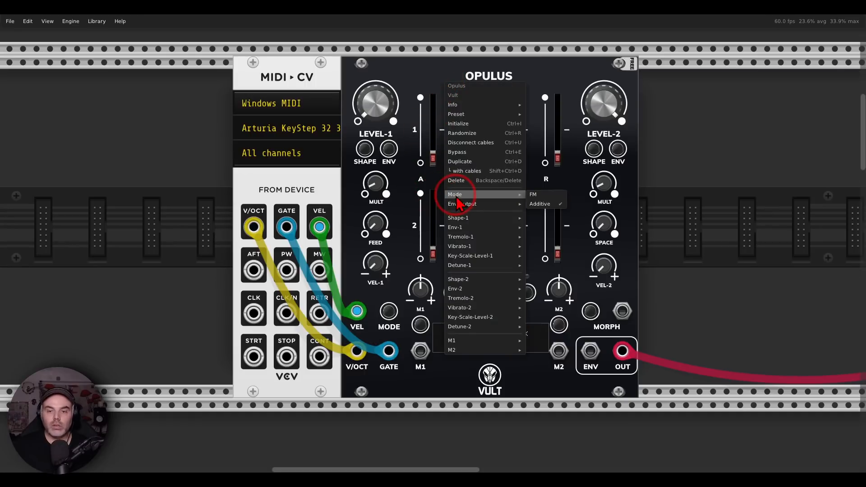
left_click(420, 93)
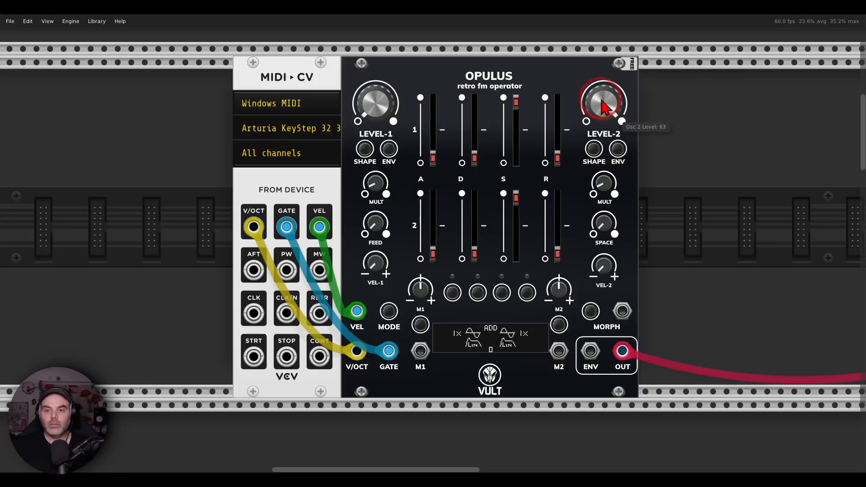
Set oscillator 2's frequency multiplier to 3x, cycle its waveshape and bring its level down to 0
left_click_drag(603, 182, 604, 198)
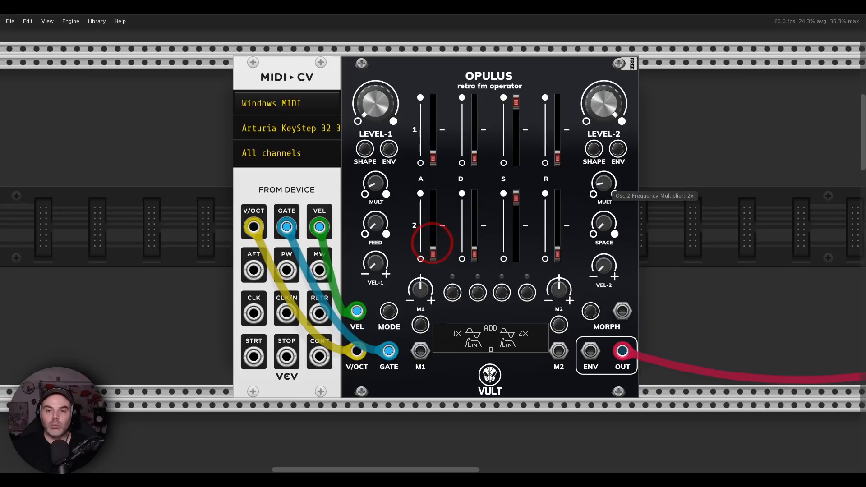
left_click(594, 153)
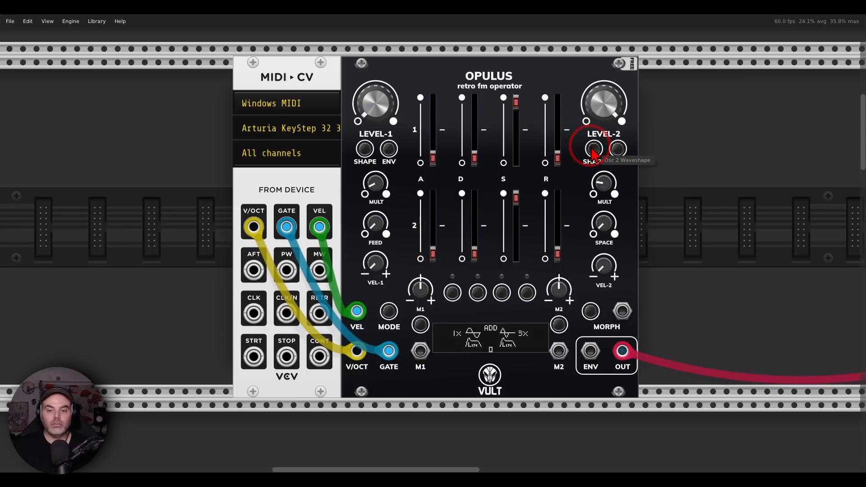
left_click_drag(606, 106, 605, 316)
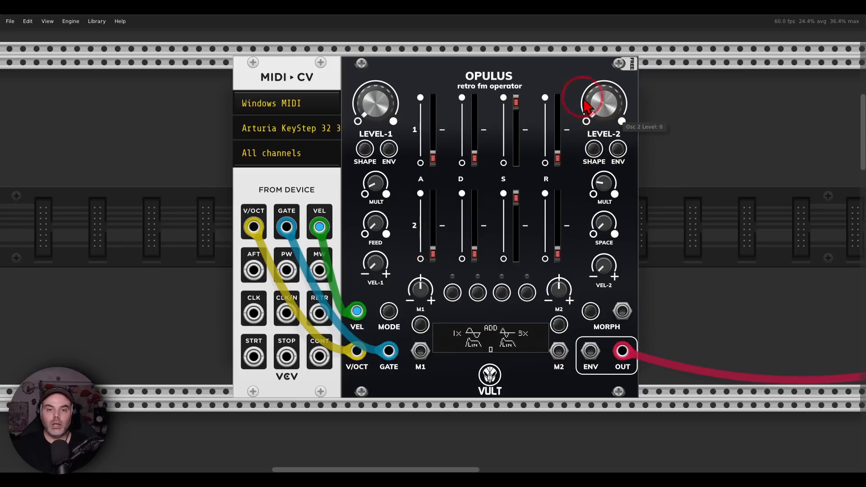
Turn oscillator 1's level up fully, set its frequency multiplier to 1/2x and switch its waveshape
left_click_drag(377, 106, 377, 21)
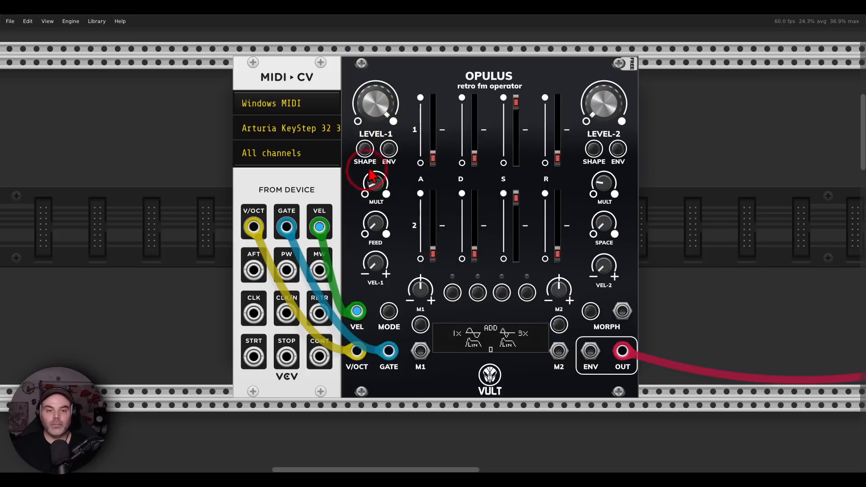
left_click_drag(375, 187, 435, 242)
left_click(365, 154)
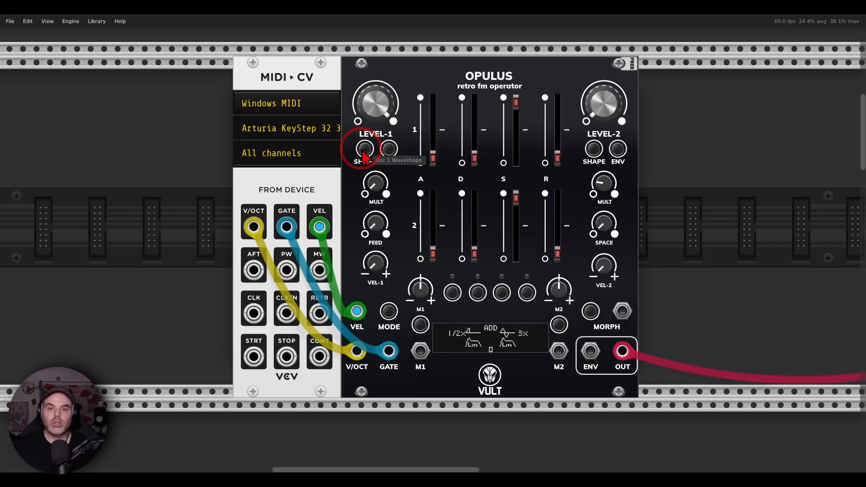
Raise oscillator 2's level to 63 and set the Space effect to 100%
left_click(605, 103)
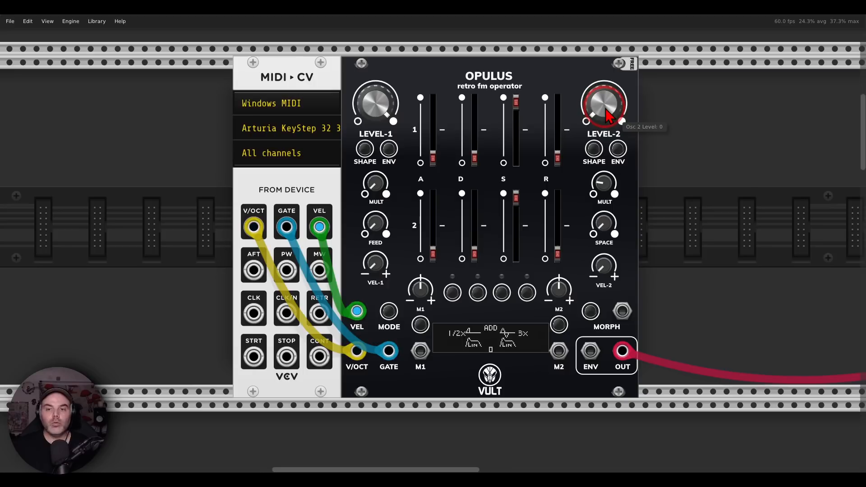
left_click_drag(607, 115, 433, 242)
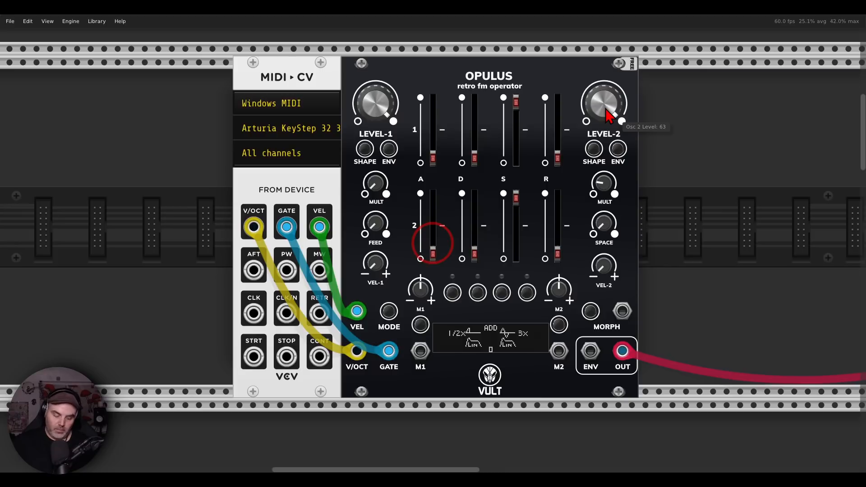
left_click_drag(602, 226, 602, 180)
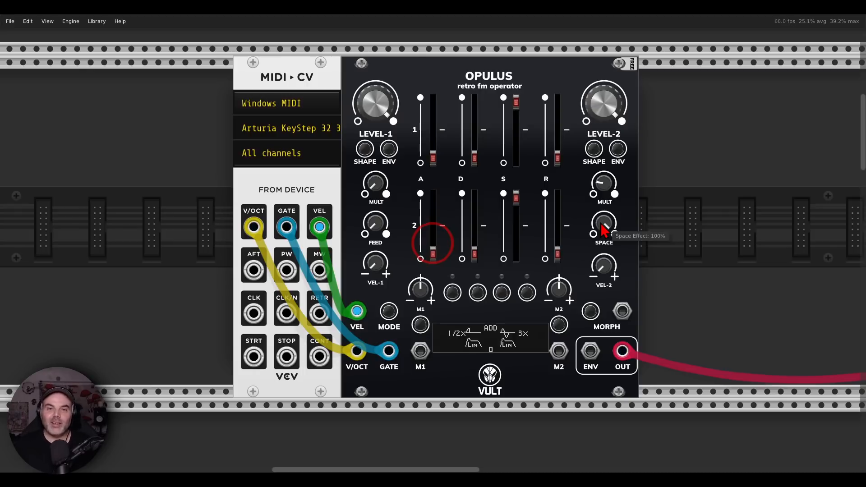
Examine the SEQ voice's Opulus, with Quincunx outputs patched to M1 and M2, and its oscillator multipliers on the display
scroll(387, 310, "down", 2)
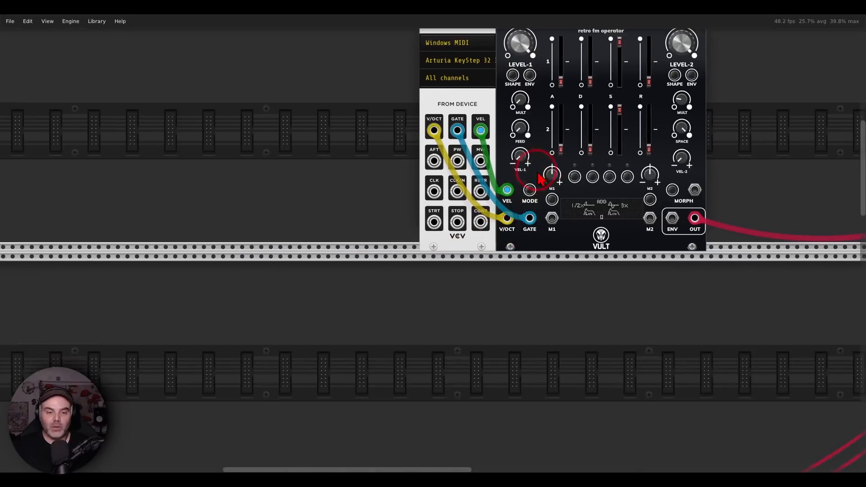
scroll(397, 286, "left", 2)
scroll(397, 286, "down", 8)
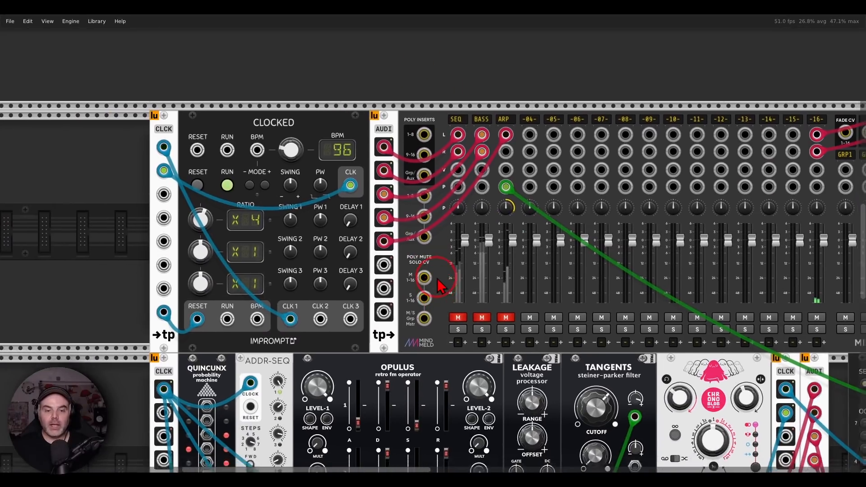
scroll(438, 278, "down", 5)
scroll(437, 278, "right", 1)
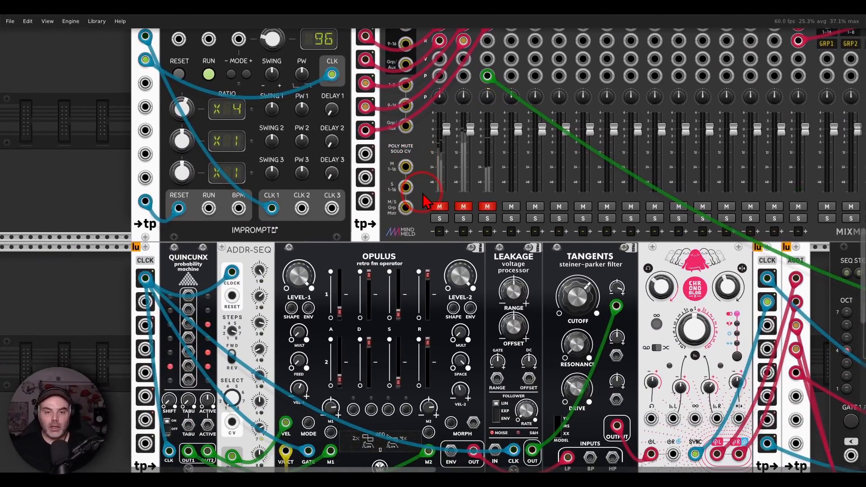
scroll(423, 194, "down", 1)
mouse_move(419, 223)
left_mouse_down()
mouse_move(391, 163)
mouse_move(386, 191)
left_mouse_up()
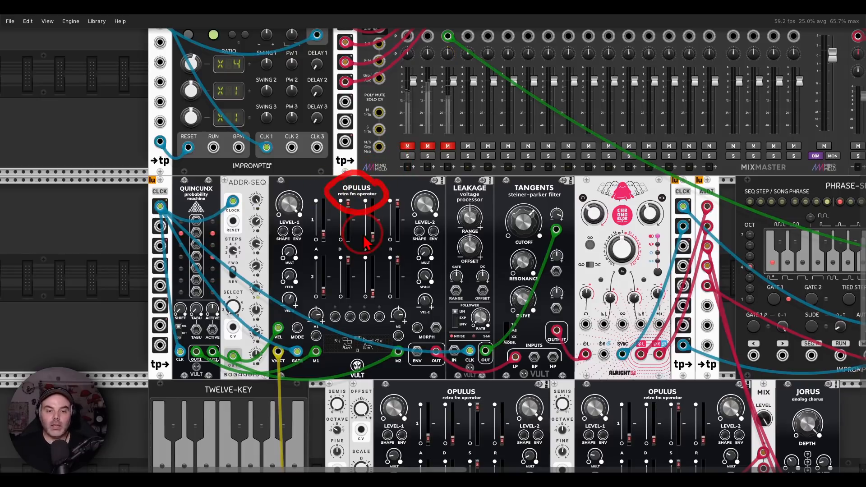
mouse_move(210, 172)
left_mouse_down()
mouse_move(162, 182)
mouse_move(228, 201)
mouse_move(210, 173)
left_mouse_up()
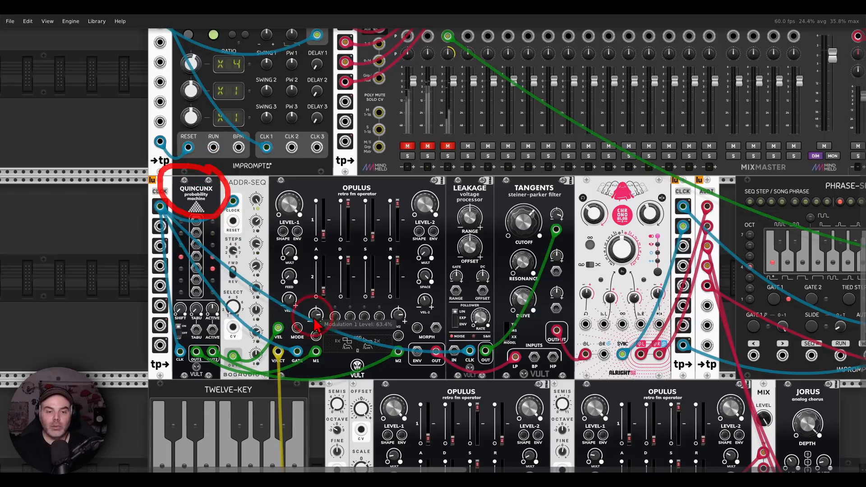
left_click_drag(350, 363, 365, 388)
scroll(362, 388, "up", 5)
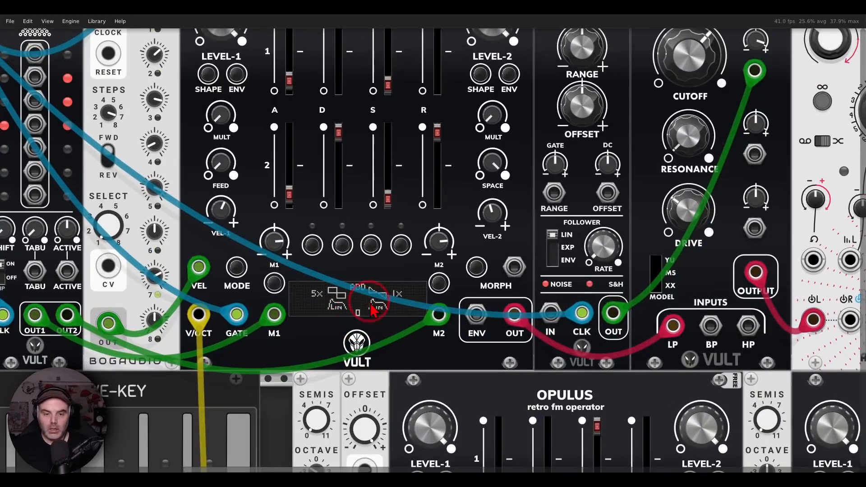
mouse_move(409, 271)
left_mouse_down()
mouse_move(316, 271)
mouse_move(357, 336)
mouse_move(424, 289)
mouse_move(413, 287)
left_mouse_up()
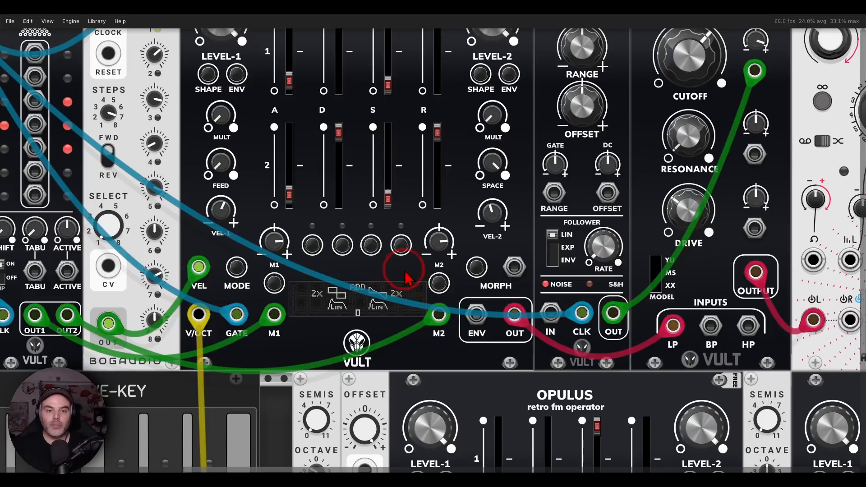
Trace the Leakage output into the Tangents filter and unmute the SEQ channel of the MixMaster
scroll(412, 285, "down", 2)
scroll(408, 282, "down", 3)
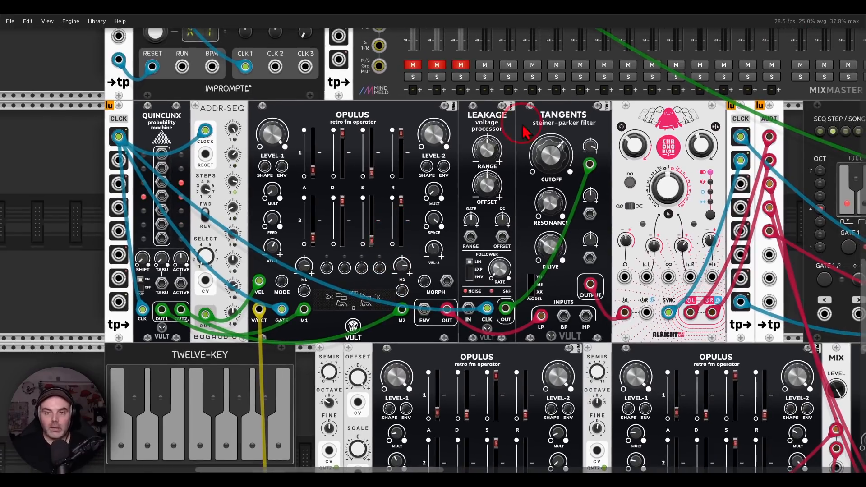
mouse_move(524, 132)
left_mouse_down()
mouse_move(592, 97)
mouse_move(605, 144)
mouse_move(534, 174)
mouse_move(532, 216)
mouse_move(492, 334)
mouse_move(515, 316)
mouse_move(528, 350)
left_mouse_up()
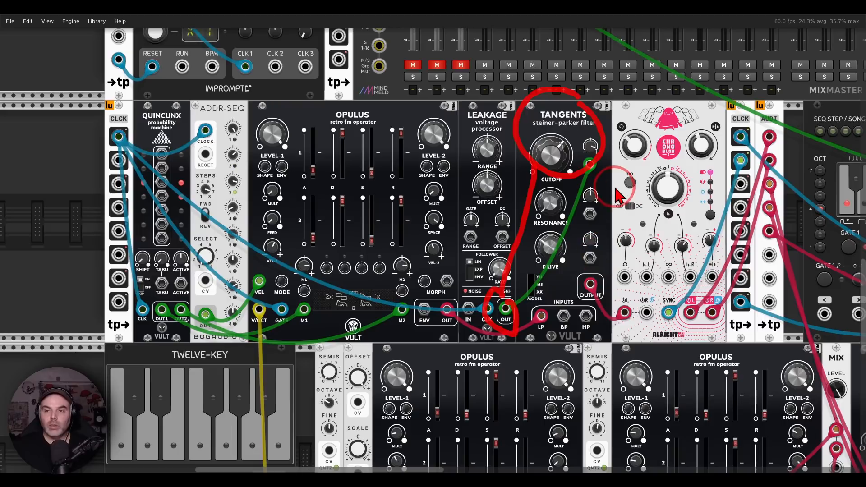
left_click(413, 66)
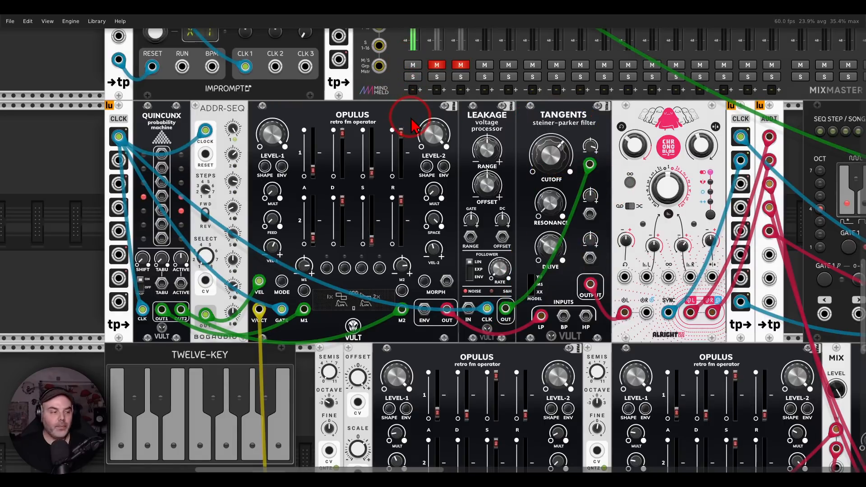
left_click_drag(411, 119, 417, 107)
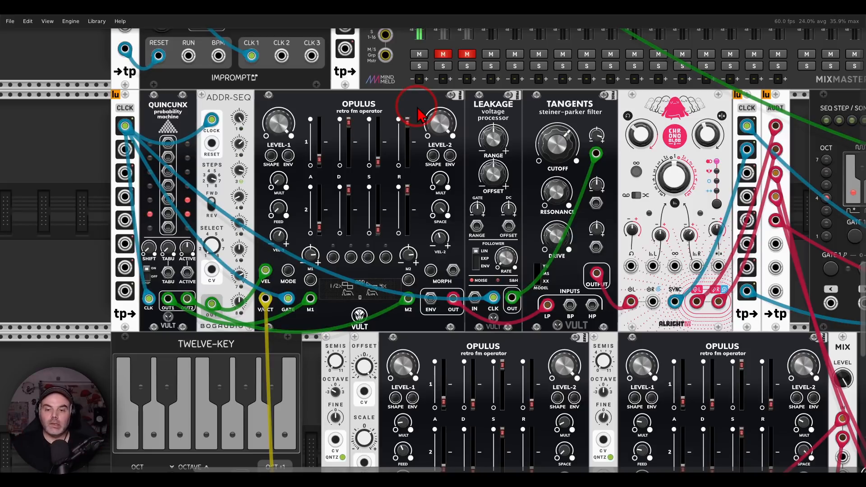
Examine the two lower-row Opulus modules, the Stack pitch offset between them, and their mix into the Jorus chorus
scroll(418, 110, "down", 5)
scroll(418, 110, "right", 5)
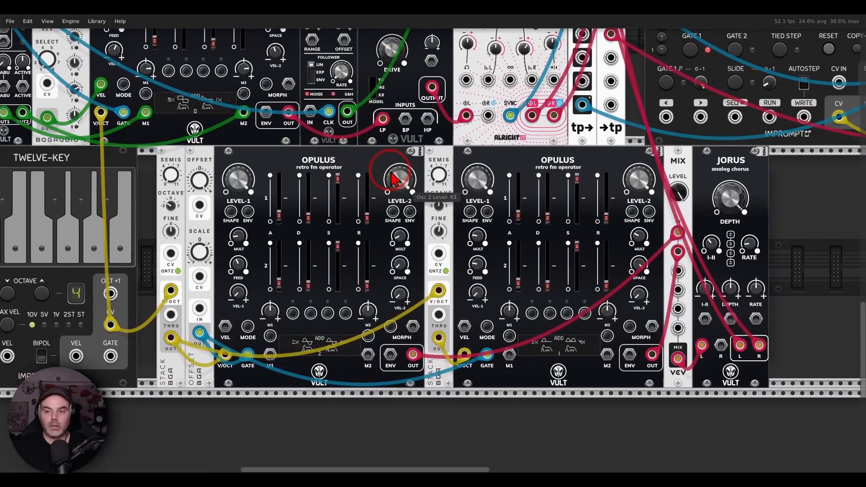
scroll(391, 177, "left", 1)
scroll(392, 177, "down", 1)
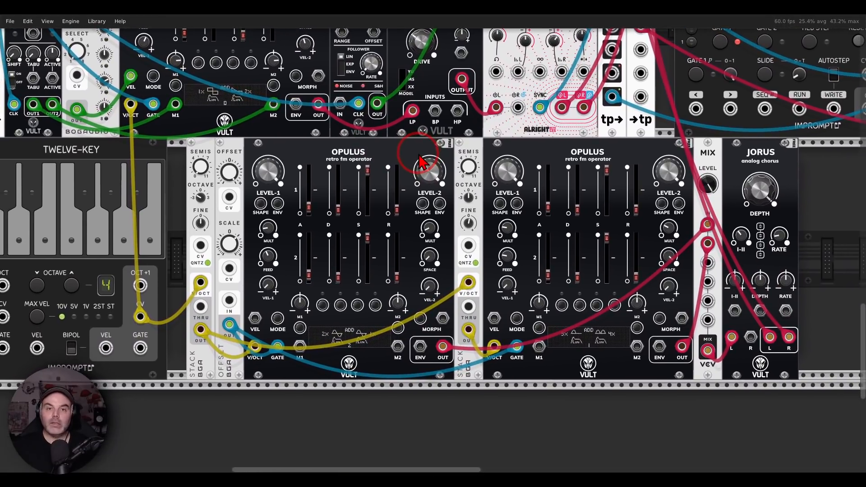
mouse_move(367, 142)
left_mouse_down()
mouse_move(325, 141)
mouse_move(383, 184)
mouse_move(369, 141)
left_mouse_up()
left_click_drag(587, 140, 623, 164)
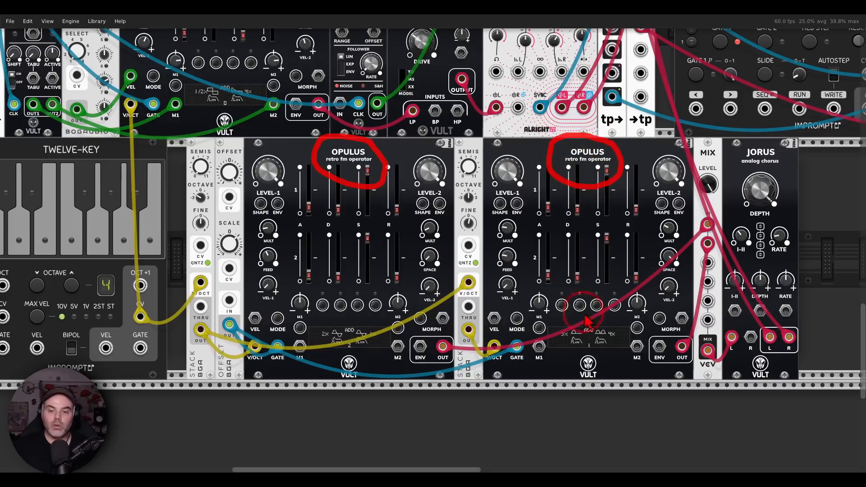
mouse_move(608, 320)
left_mouse_down()
mouse_move(403, 311)
mouse_move(351, 349)
mouse_move(602, 356)
mouse_move(608, 331)
left_mouse_up()
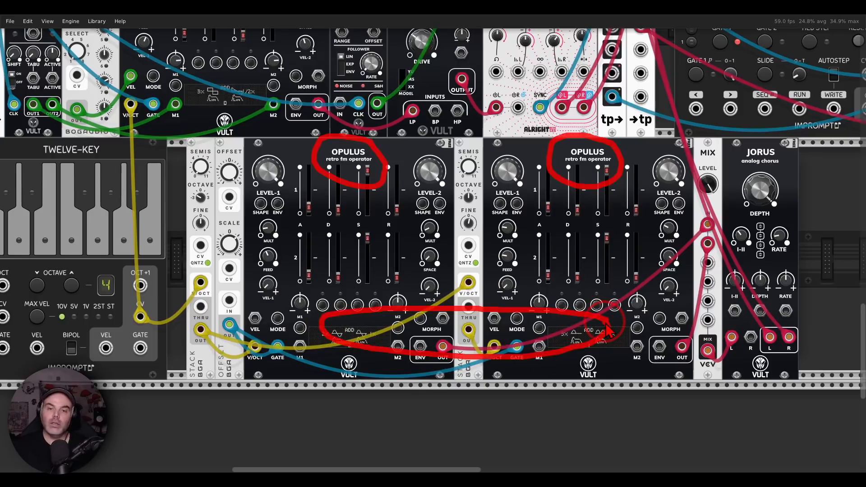
left_click_drag(486, 219, 506, 262)
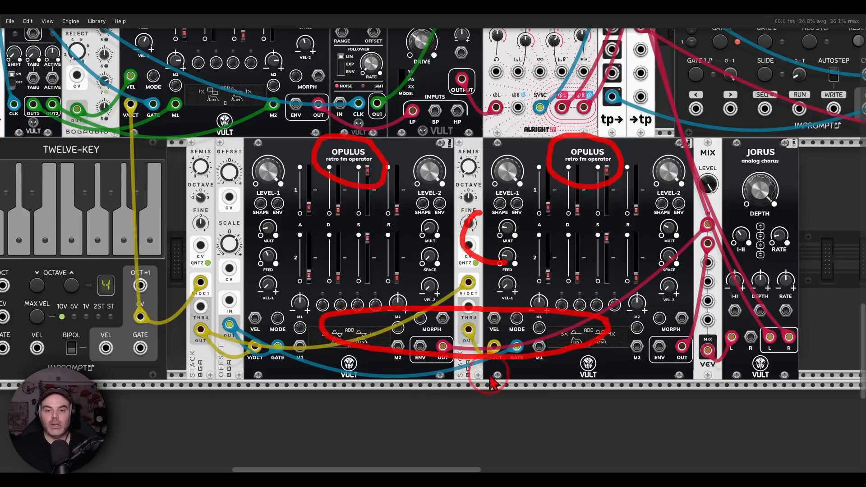
key("Escape")
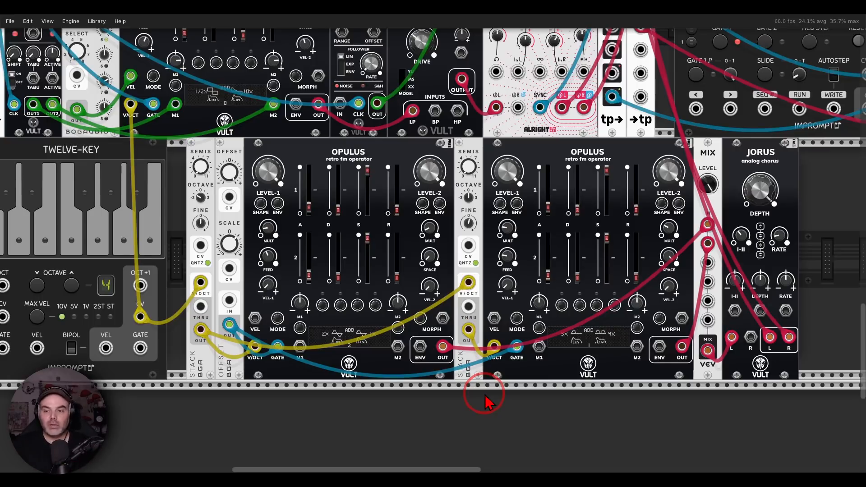
left_click_drag(786, 144, 788, 181)
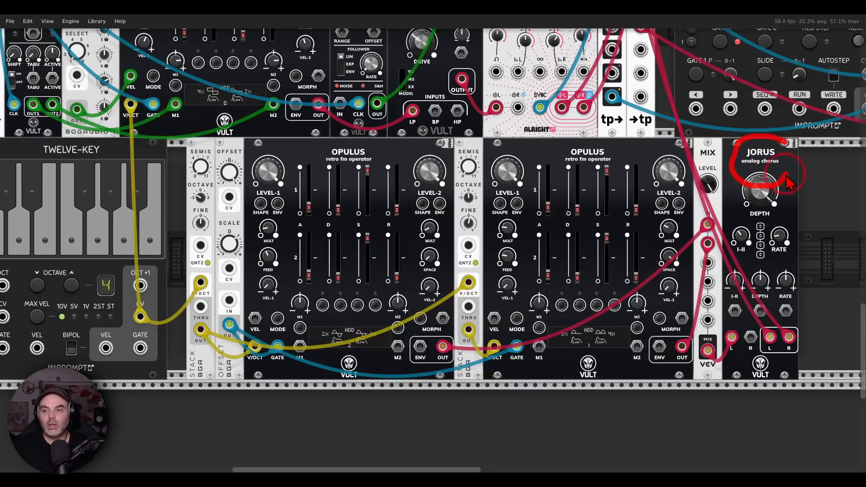
key("Escape")
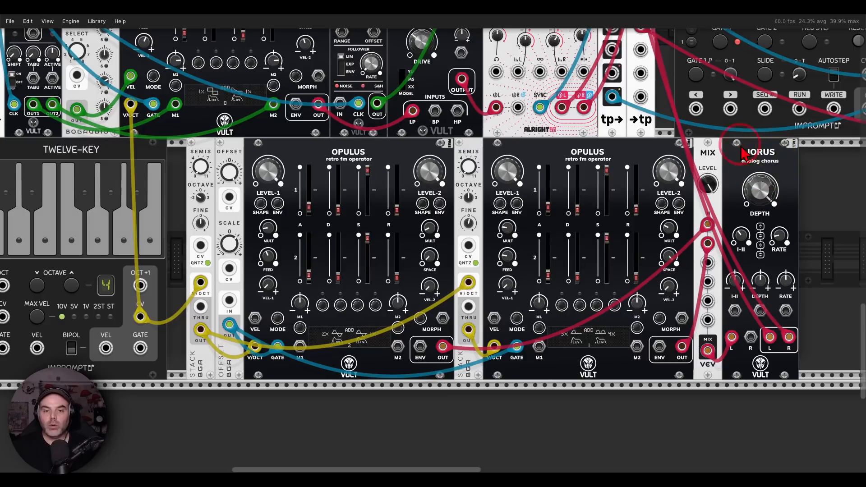
Trace how Twelve-Key links the upper Opulus with the lower pair, and unmute the BASS channel of the MixMaster
mouse_move(276, 189)
left_mouse_down()
mouse_move(442, 178)
mouse_move(459, 355)
left_mouse_up()
mouse_move(450, 64)
left_mouse_down()
mouse_move(374, 169)
mouse_move(450, 58)
left_mouse_up()
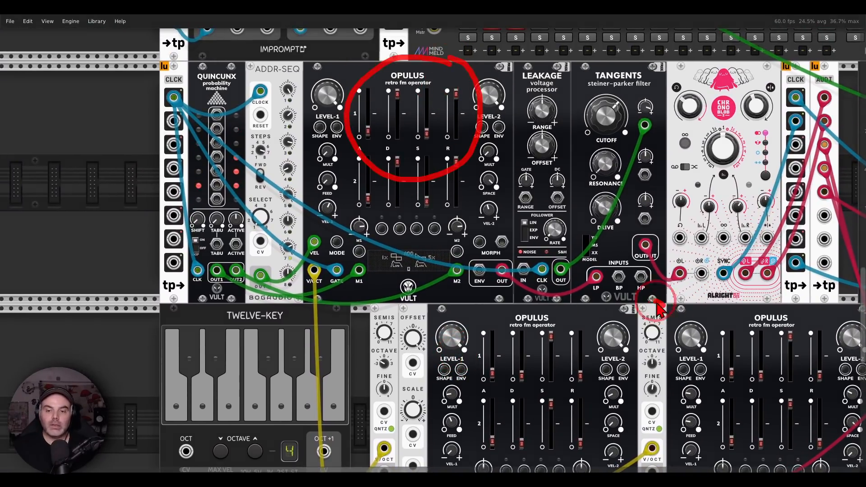
mouse_move(624, 311)
left_mouse_down()
mouse_move(625, 344)
mouse_move(628, 303)
left_mouse_up()
key("Escape")
left_click_drag(485, 308, 514, 192)
mouse_move(318, 171)
left_mouse_down()
mouse_move(282, 177)
mouse_move(243, 217)
mouse_move(323, 191)
left_mouse_up()
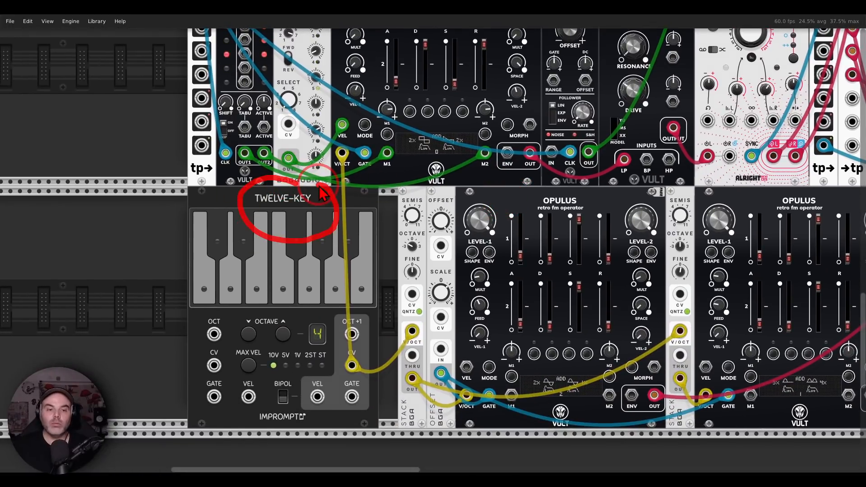
key("Escape")
scroll(412, 193, "up", 5)
left_click(523, 93)
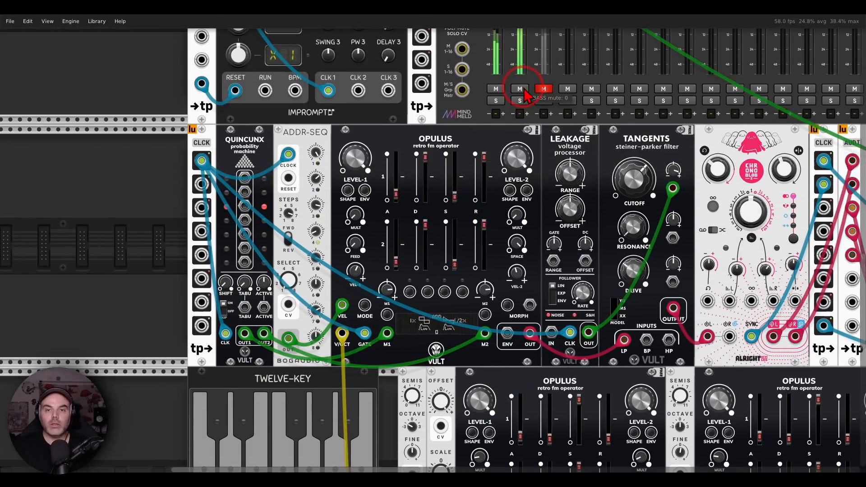
Play a series of single notes on the Twelve-Key keyboard to transpose the SEQ and bass voices together
scroll(522, 191, "down", 5)
left_click_drag(524, 194, 481, 154)
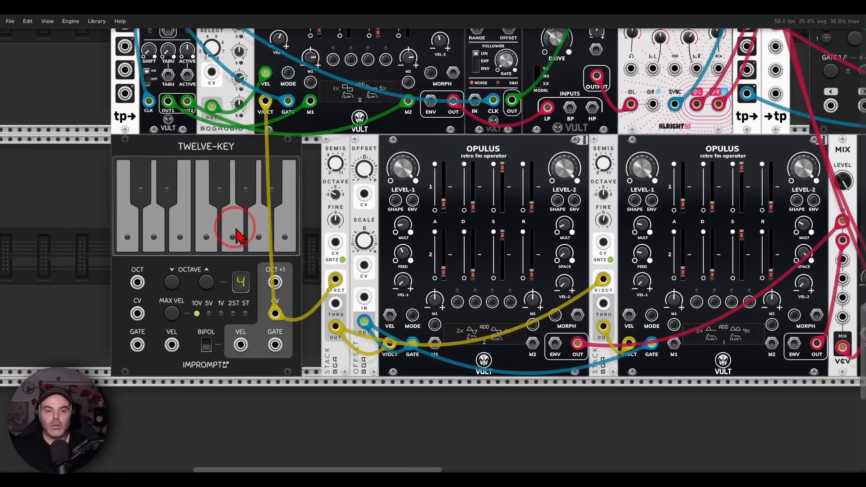
left_click(210, 231)
left_click(167, 196)
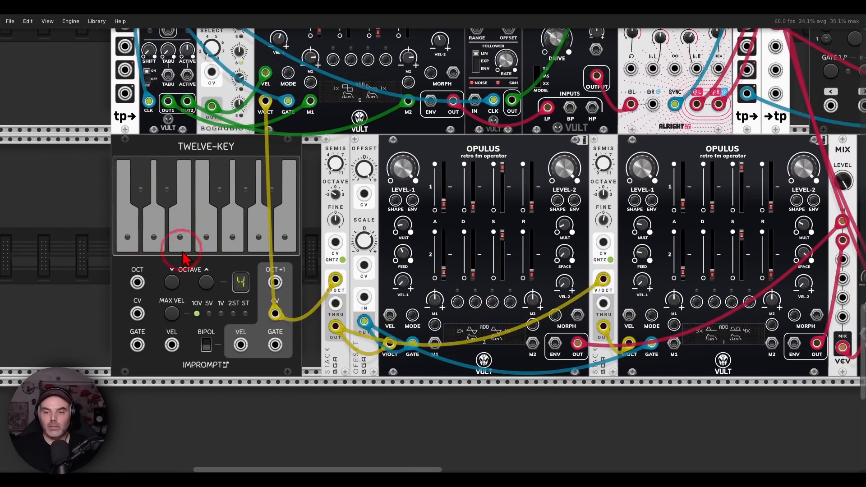
mouse_move(295, 284)
left_mouse_down()
mouse_move(233, 275)
mouse_move(295, 275)
left_mouse_up()
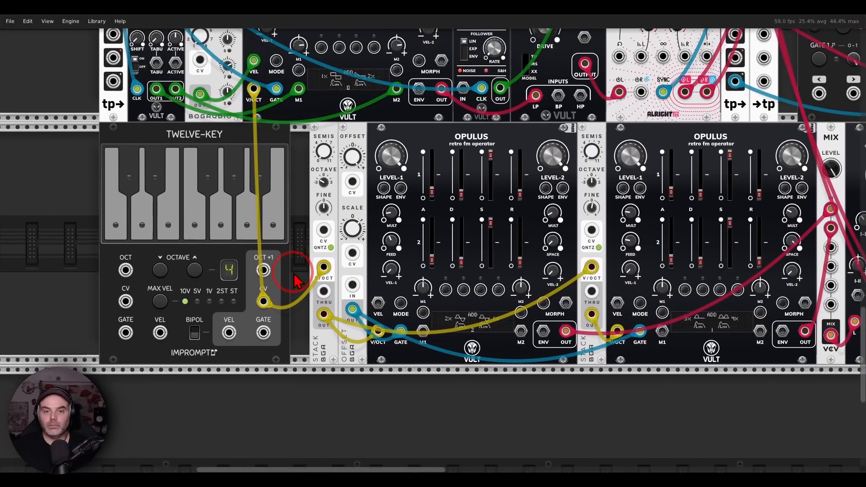
left_click(199, 223)
left_click(261, 179)
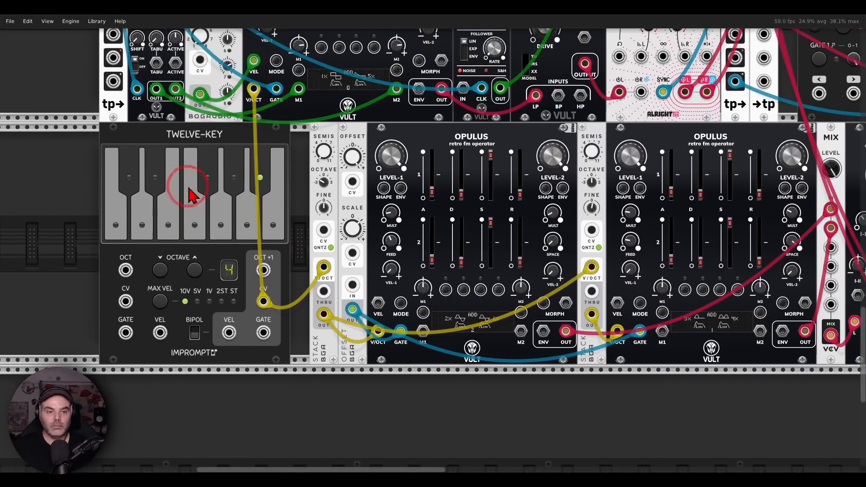
left_click(156, 186)
left_click(120, 223)
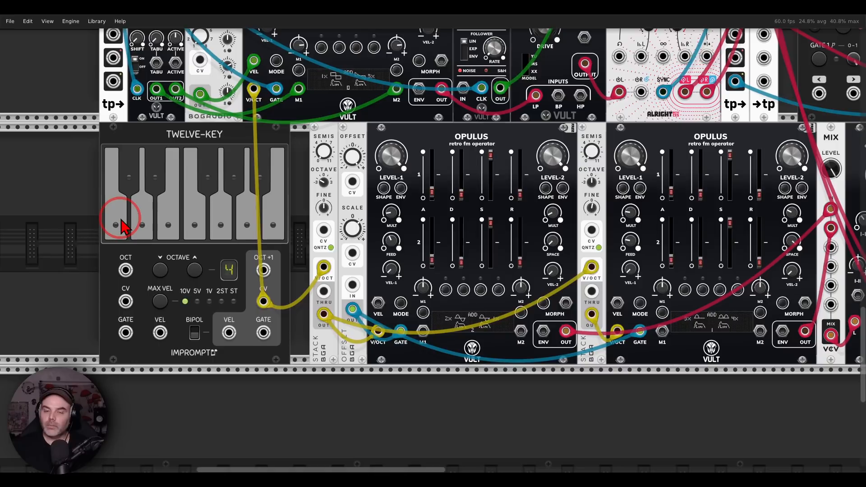
left_click(197, 224)
left_click(263, 234)
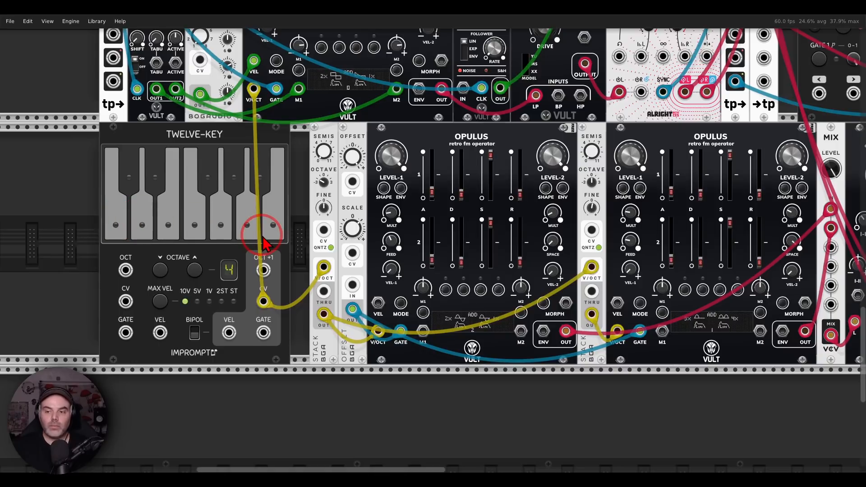
Examine the Opulus voice sequenced by PHRASE-SEQ-16, with 4FO outputs patched into M1 and M2
left_click_drag(571, 351, 469, 344)
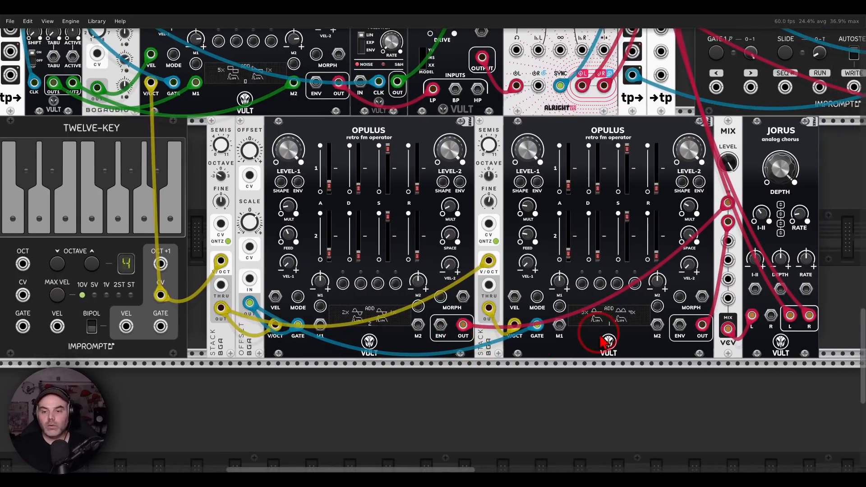
left_click_drag(600, 333, 467, 397)
mouse_move(705, 238)
left_mouse_down()
mouse_move(580, 318)
mouse_move(469, 375)
left_mouse_up()
mouse_move(553, 325)
left_mouse_down()
mouse_move(402, 377)
mouse_move(361, 356)
left_mouse_up()
left_click_drag(400, 334, 388, 349)
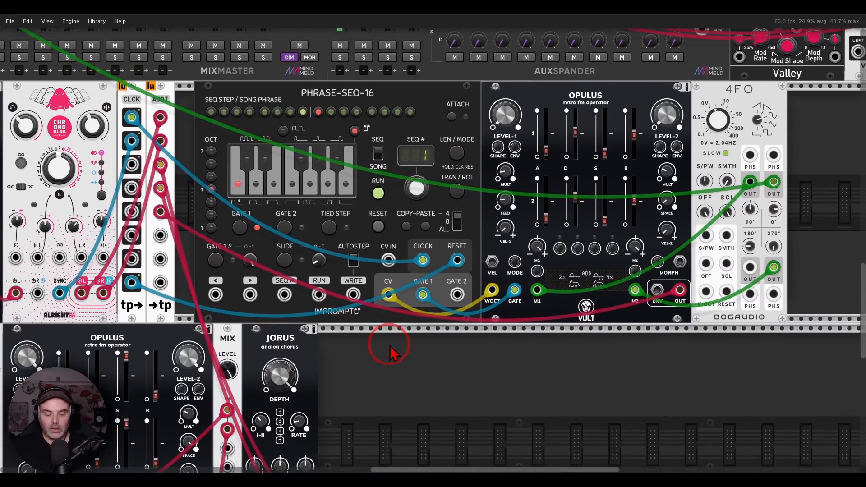
mouse_move(375, 82)
left_mouse_down()
mouse_move(335, 138)
mouse_move(370, 81)
left_mouse_up()
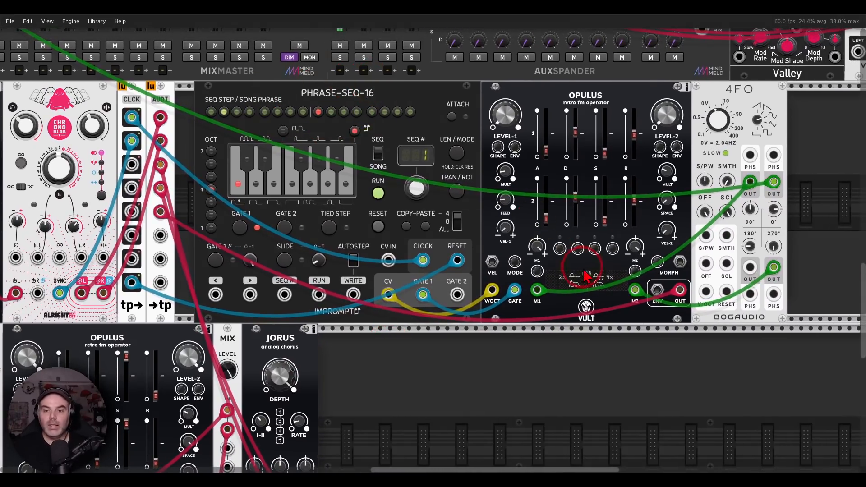
mouse_move(602, 264)
left_mouse_down()
mouse_move(577, 282)
mouse_move(607, 282)
mouse_move(604, 267)
left_mouse_up()
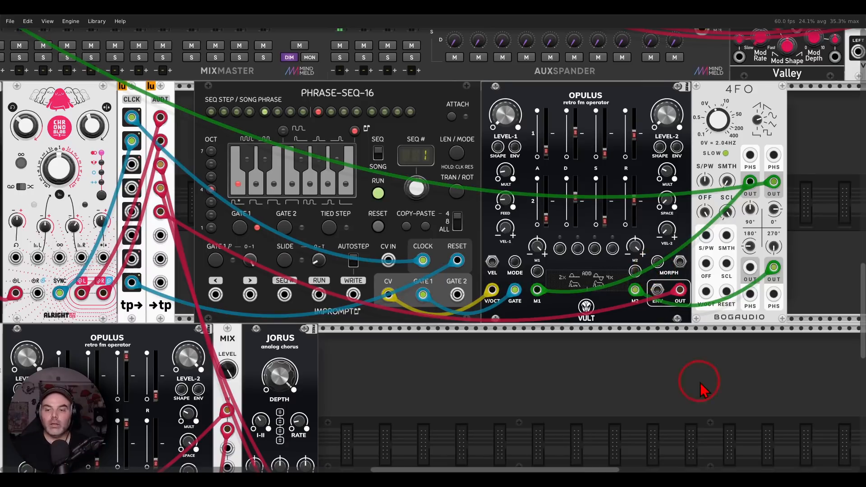
Compare the two 4FO outputs feeding M1 and M2 on a temporary VCV Scope's IN 1 and IN 2, and delete the Scope
left_click_drag(839, 285, 581, 292)
right_click(582, 292)
key("BackSpace")
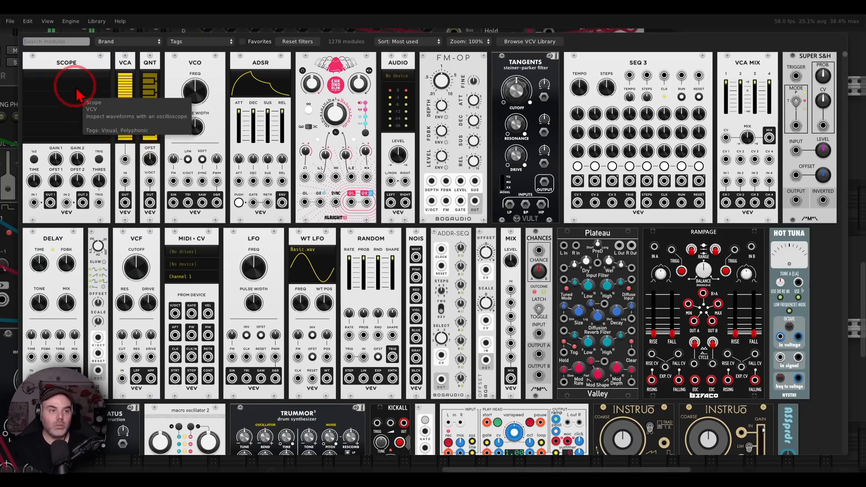
left_click(81, 91)
left_click_drag(555, 298, 502, 186)
left_click_drag(526, 273, 602, 299)
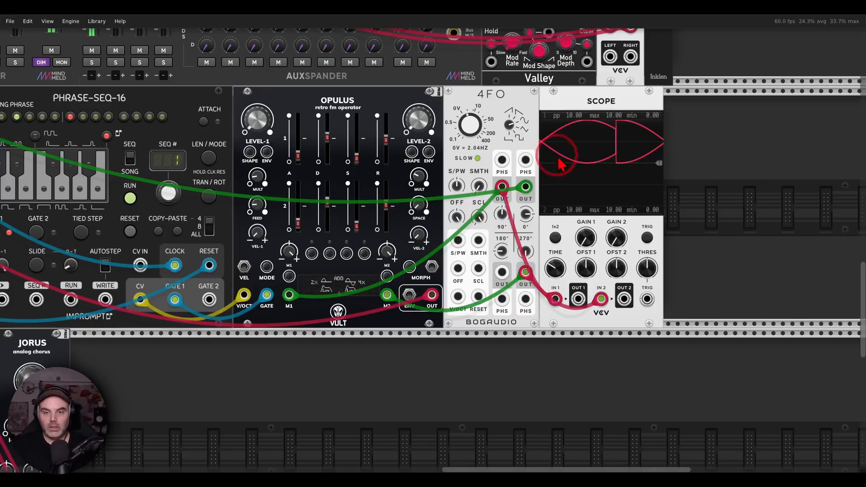
key("Delete")
Unmute the ARP channel of the MixMaster, solo it to hear the voice alone, and turn its solo off
left_click_drag(575, 175, 699, 186)
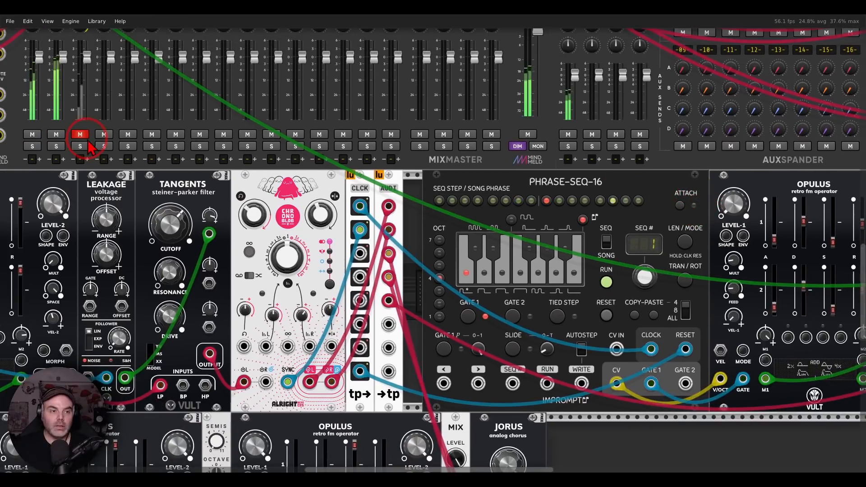
left_click(80, 146)
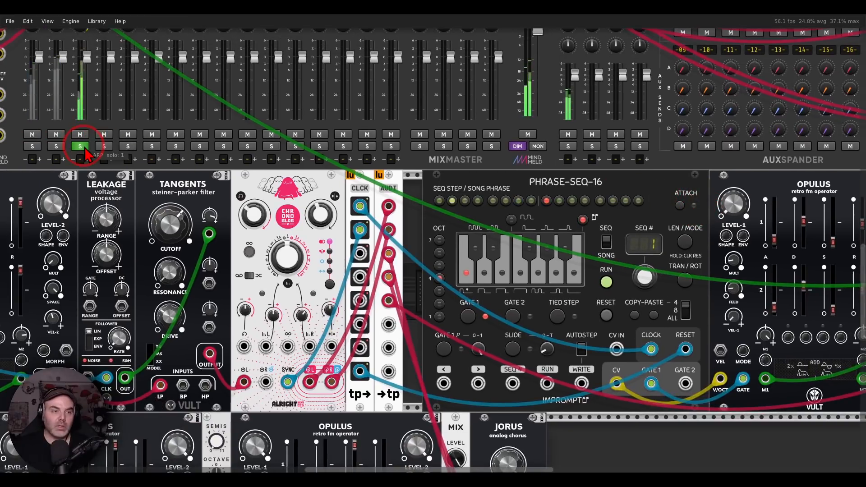
left_click_drag(584, 197, 337, 158)
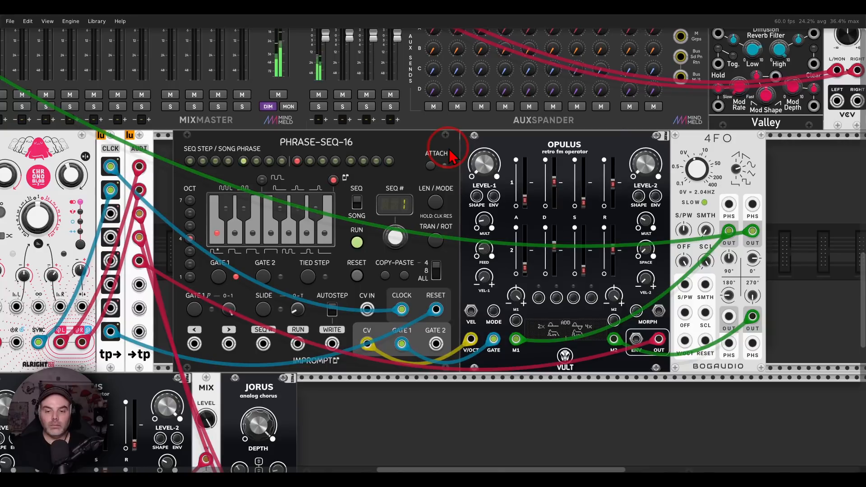
left_click_drag(301, 145, 750, 155)
left_click(281, 117)
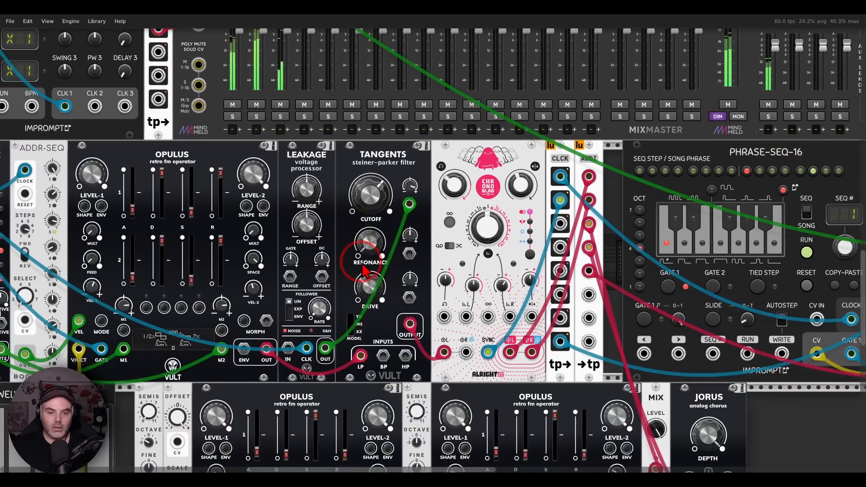
Perform the whole demo patch by playing varied notes on Twelve-Key while the SEQ, BASS and ARP channels sound together
scroll(364, 271, "down", 5)
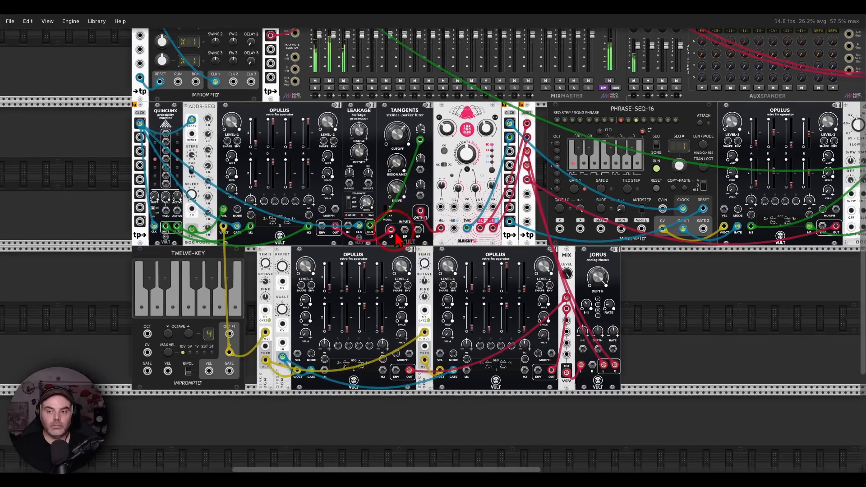
left_click_drag(396, 235, 361, 220)
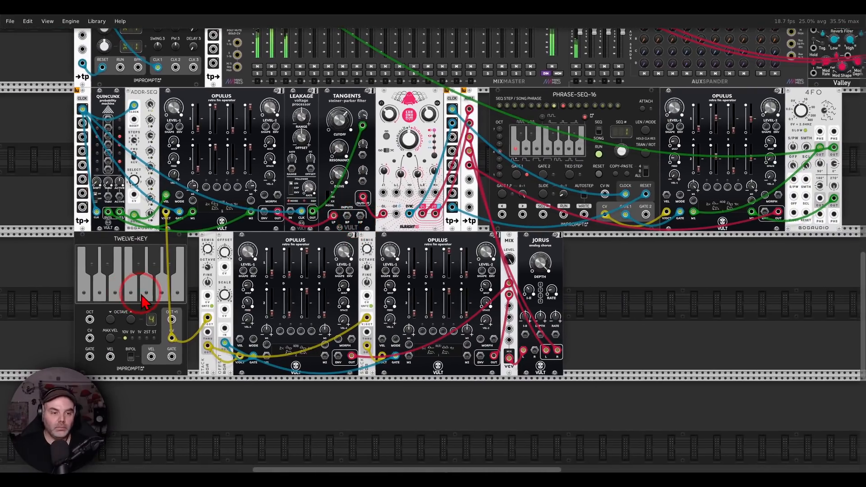
left_click(89, 291)
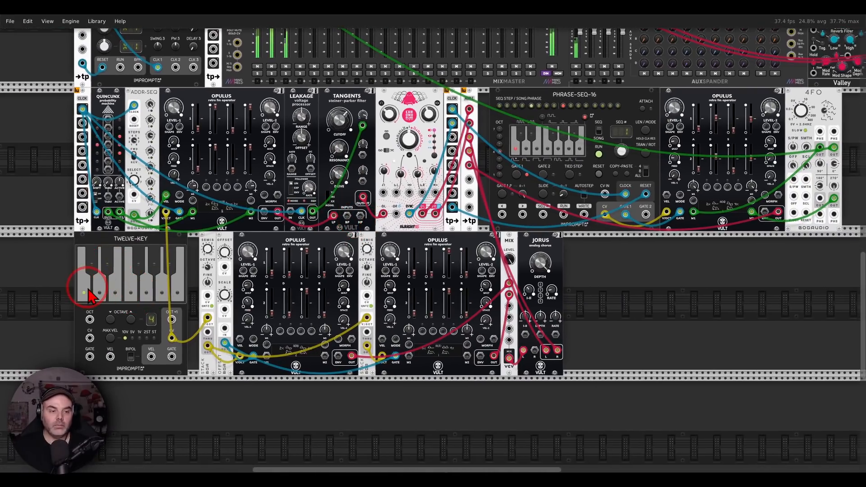
left_click_drag(88, 292, 86, 282)
left_click(166, 263)
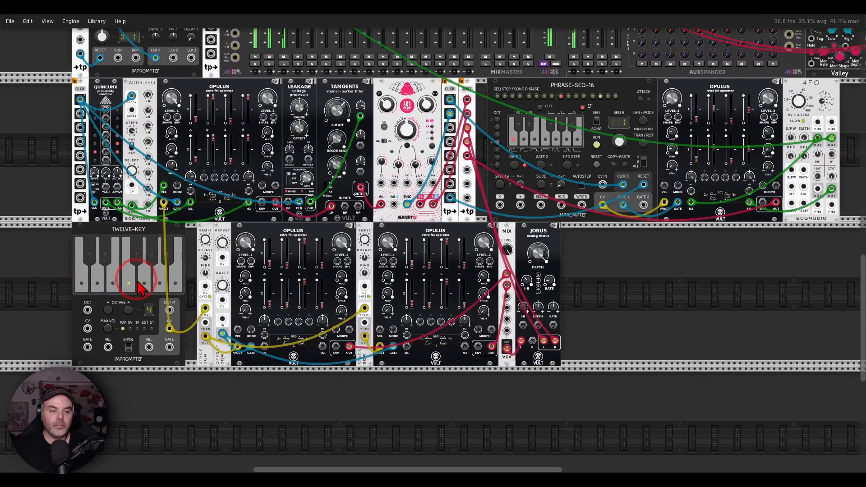
left_click(86, 280)
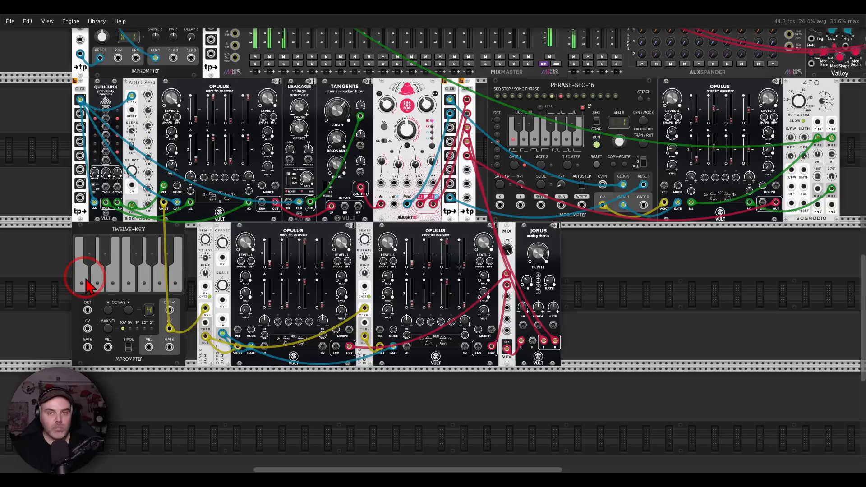
left_click(140, 288)
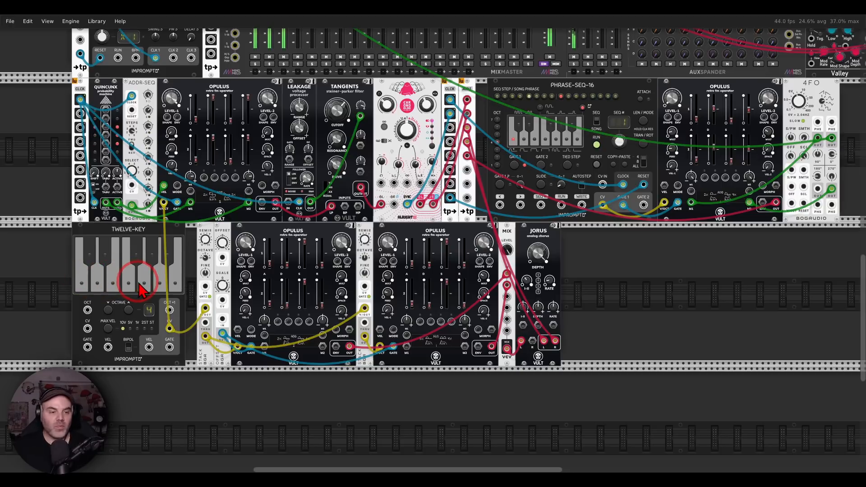
left_click(133, 279)
left_click(107, 259)
left_click(99, 279)
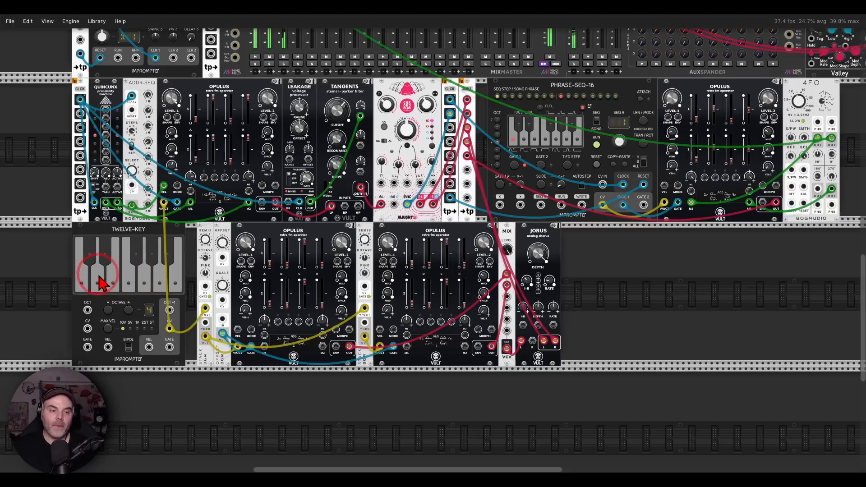
left_click(83, 283)
left_click(98, 281)
left_click(83, 280)
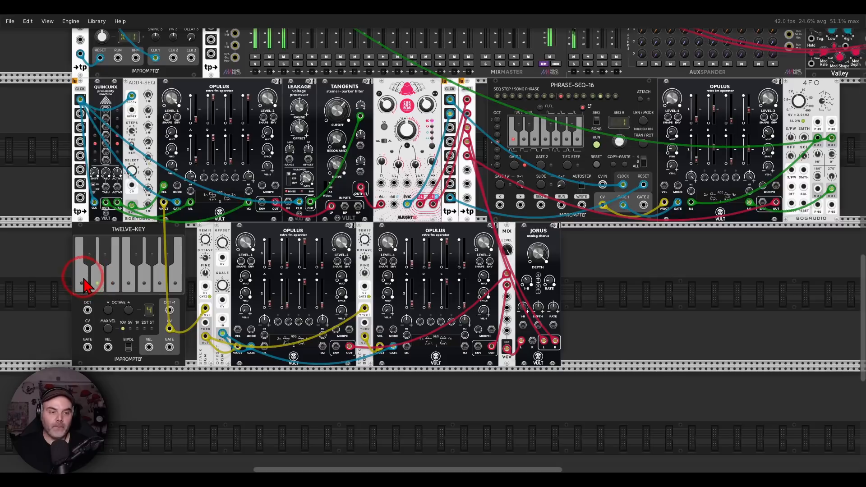
left_click(106, 254)
left_click(118, 281)
left_click(83, 284)
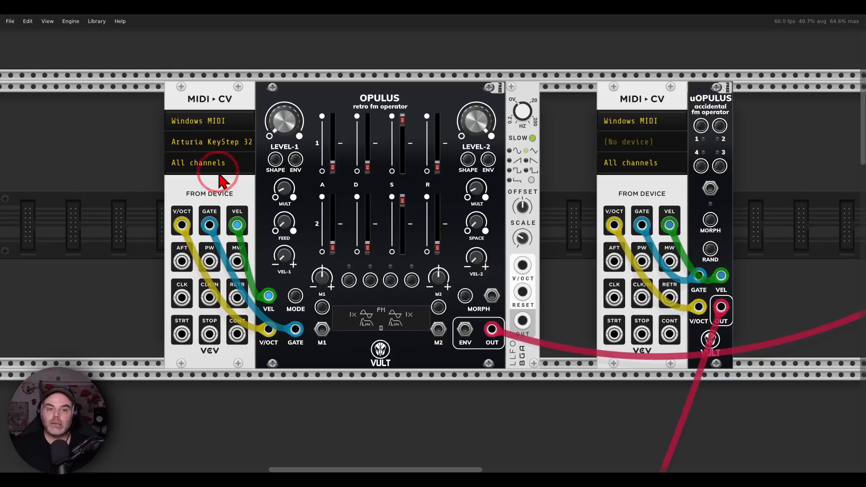
Randomize the Opulus driven by the Arturia KeyStep 32 several times to try out different FM sounds
right_click(335, 102)
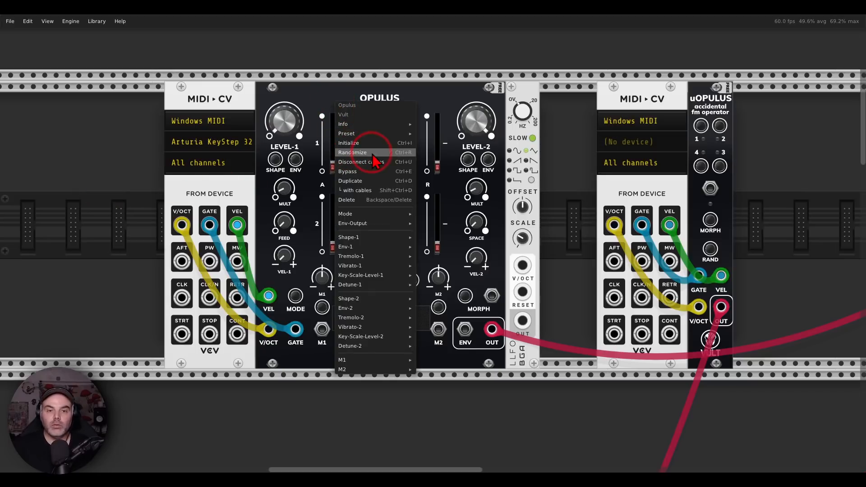
left_click(320, 113)
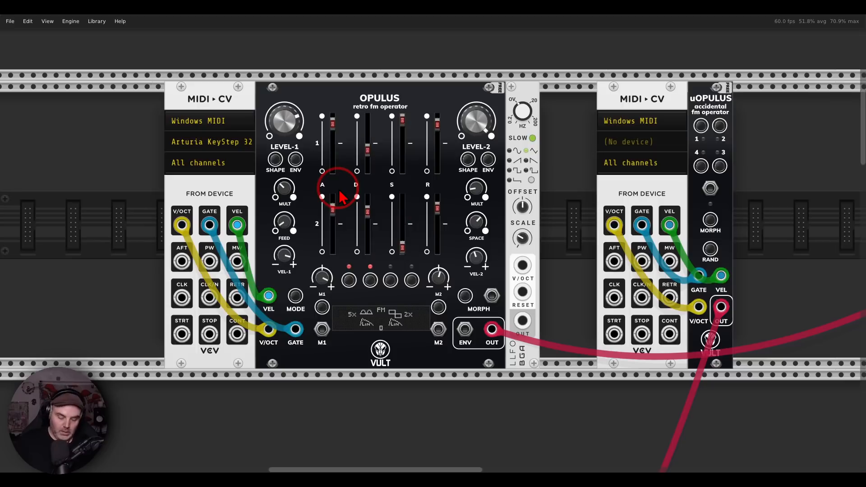
left_click(391, 281)
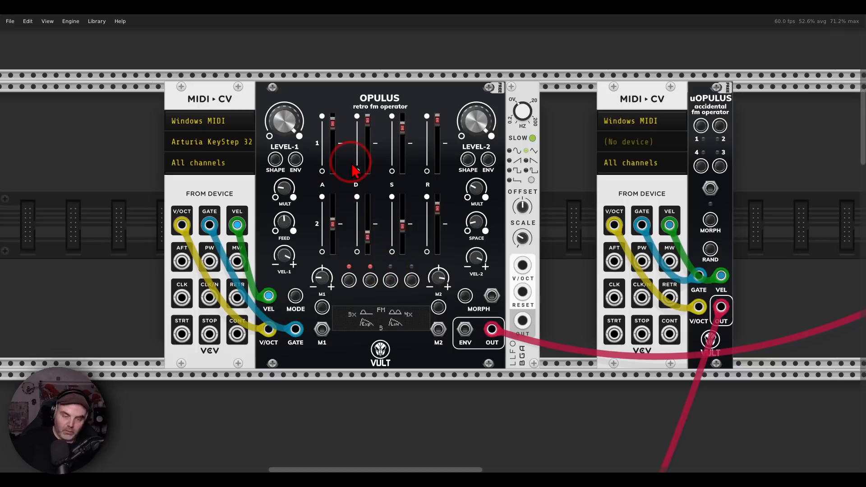
key("ctrl+r")
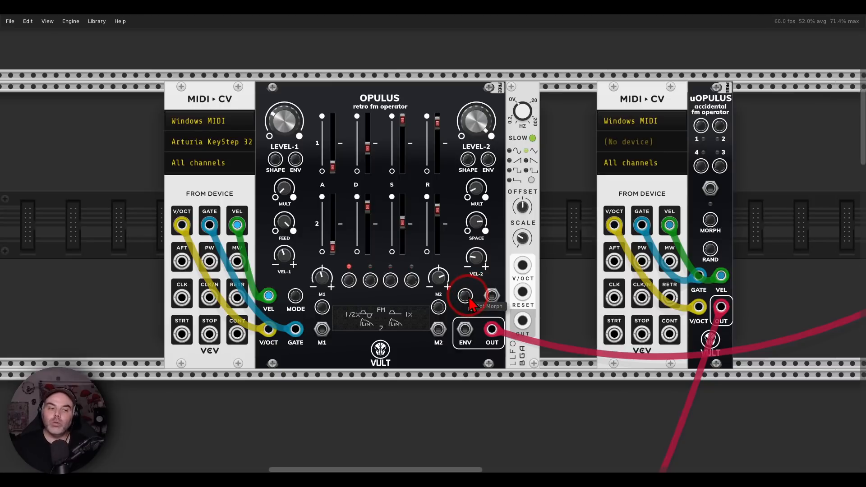
Patch the LLFO's output into the Opulus's MORPH input
mouse_move(502, 285)
left_mouse_down()
mouse_move(474, 292)
mouse_move(503, 300)
mouse_move(502, 285)
left_mouse_up()
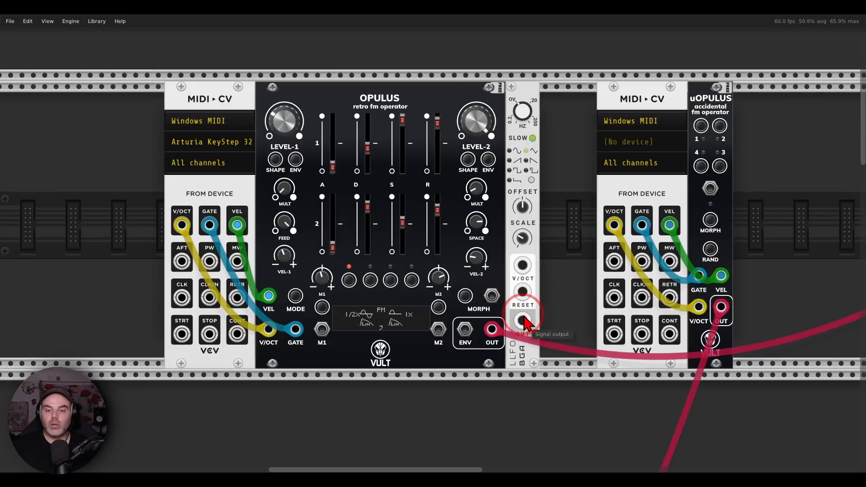
left_click_drag(524, 320, 497, 299)
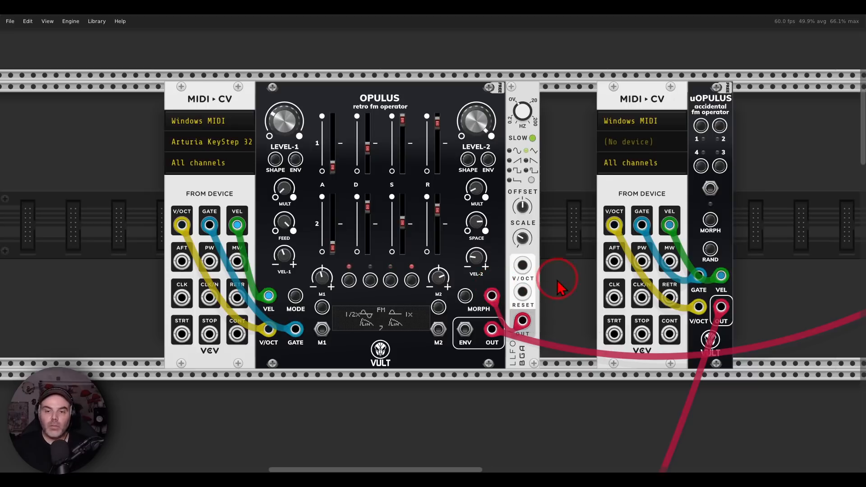
Set the Opulus's MIDI-CV to no device and select the Arturia KeyStep 32 on the uOpulus's MIDI-CV
left_click(206, 144)
left_click(215, 157)
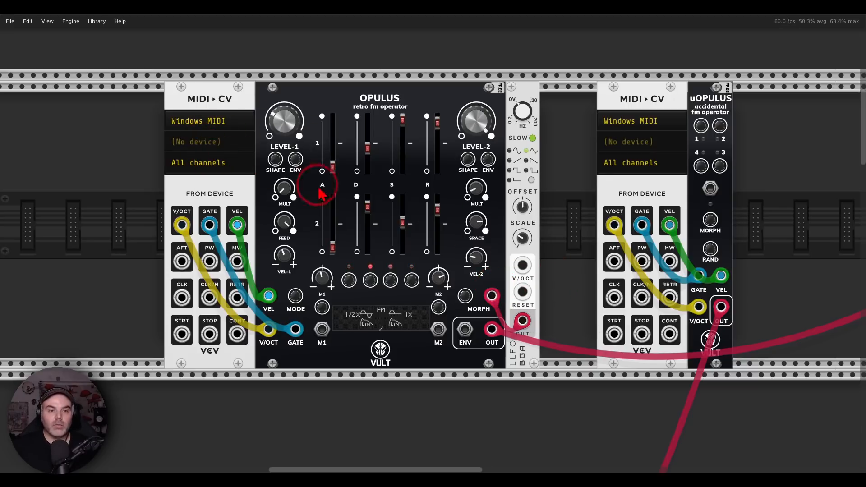
left_click_drag(576, 270, 351, 251)
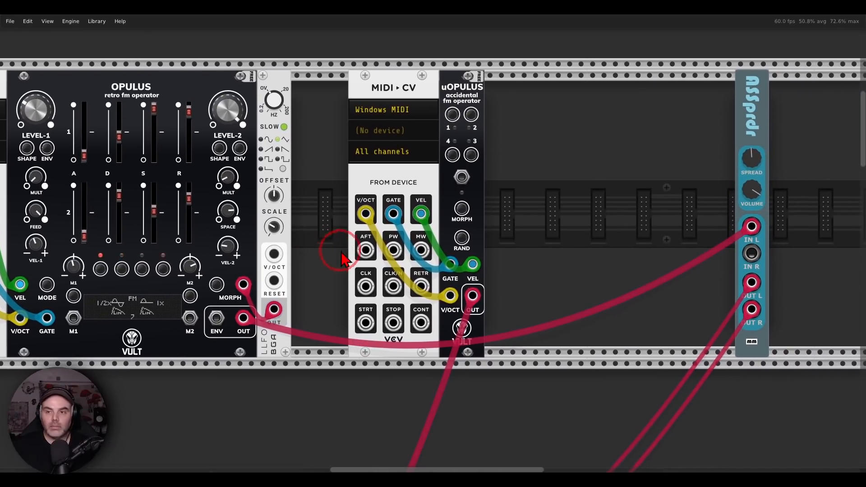
mouse_move(480, 78)
left_mouse_down()
mouse_move(472, 63)
mouse_move(494, 123)
mouse_move(499, 77)
left_mouse_up()
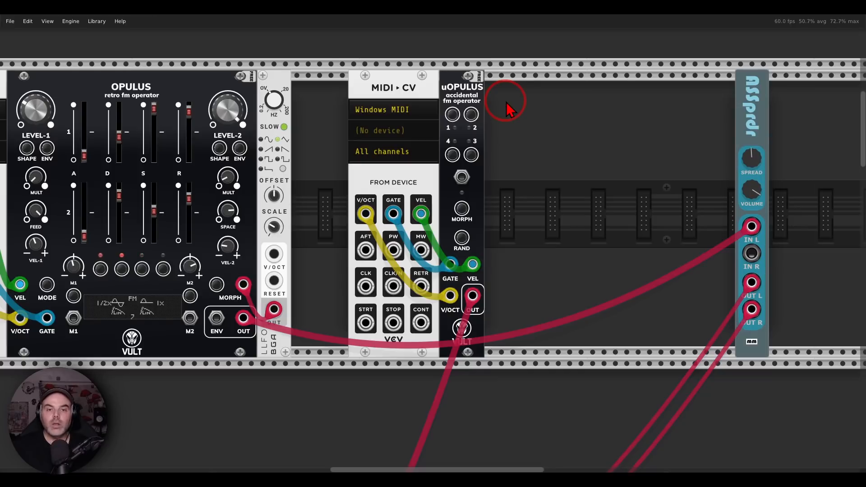
left_click(388, 134)
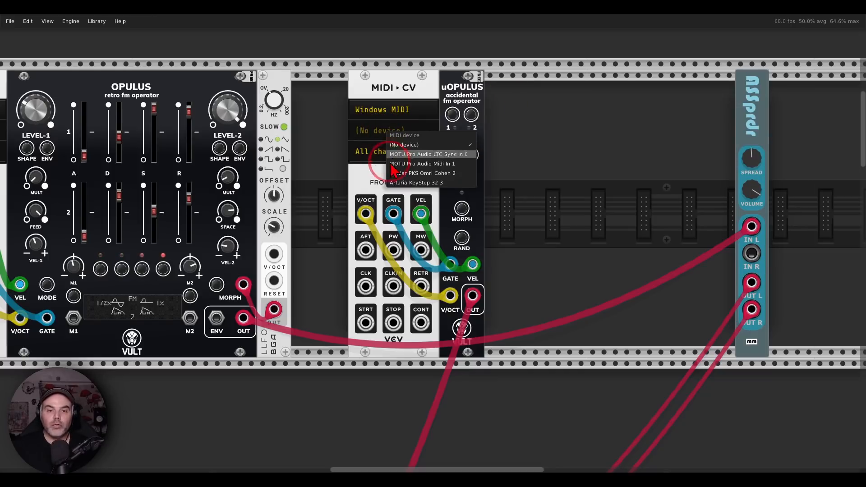
left_click(400, 184)
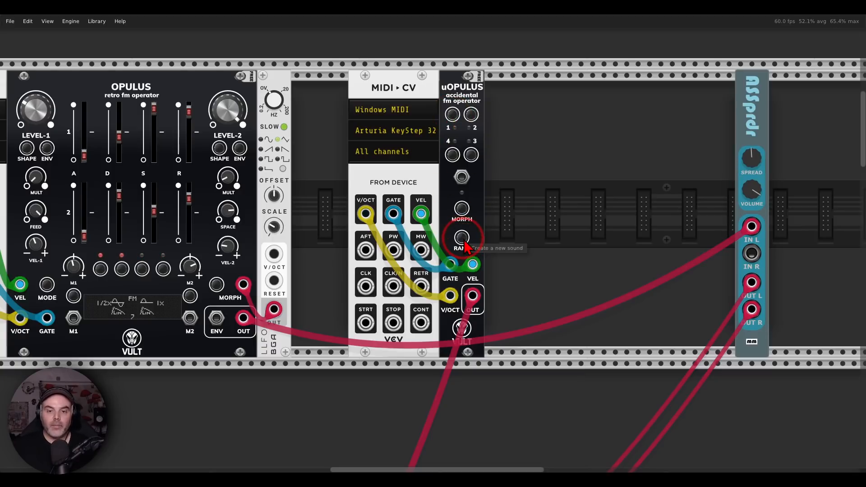
Generate new random sounds on the uOpulus and store them in its slots, including slots 2 and 4
left_click(472, 117)
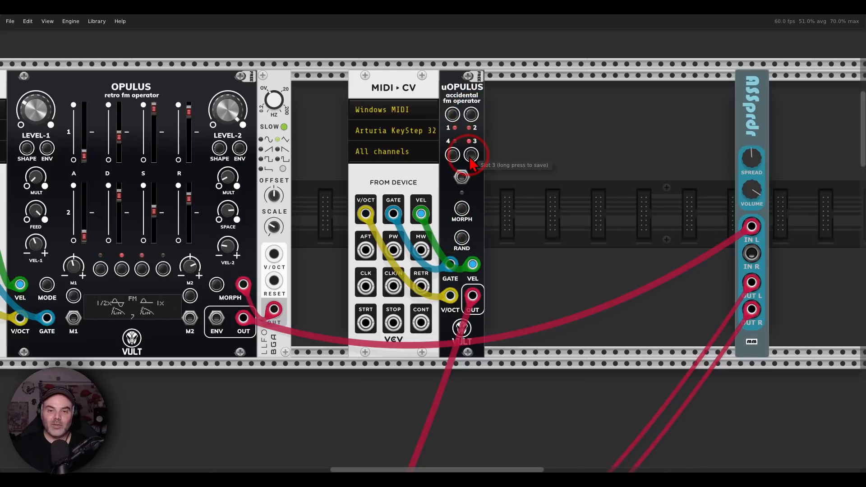
left_click(462, 239)
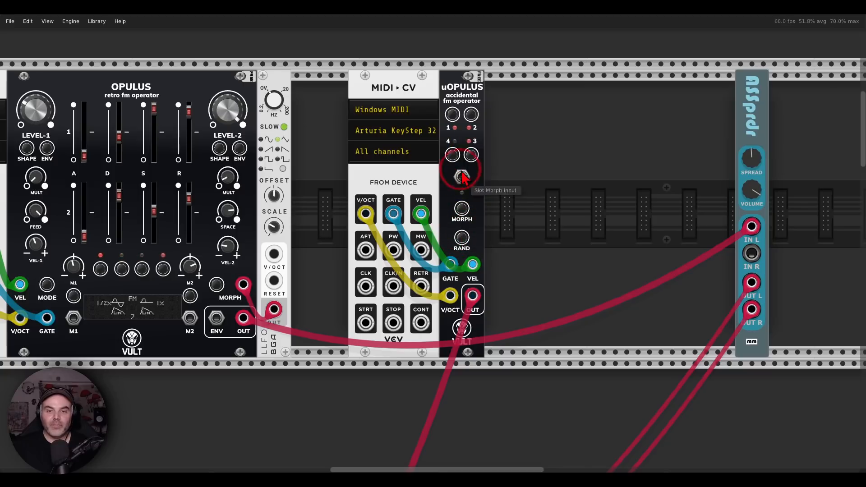
left_click(453, 156)
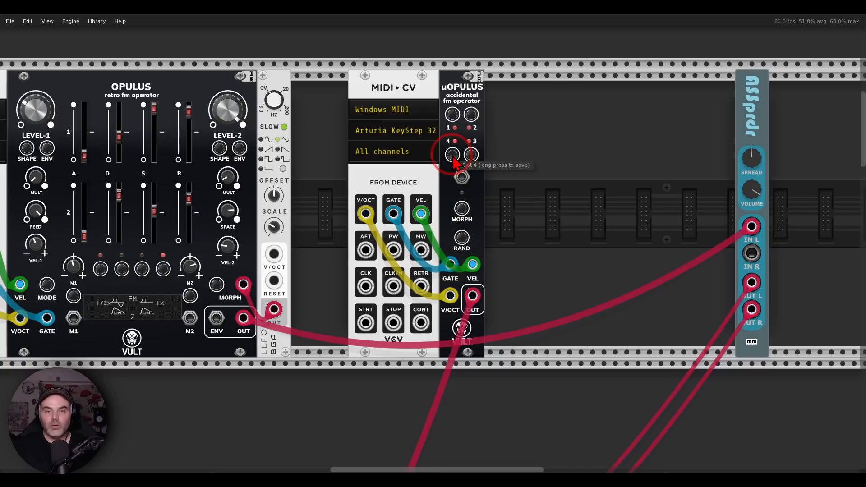
Move the LLFO cable from the Opulus's MORPH input to the uOpulus's Slot Morph input and set the uOpulus's MIDI-CV to no device
left_click(244, 284)
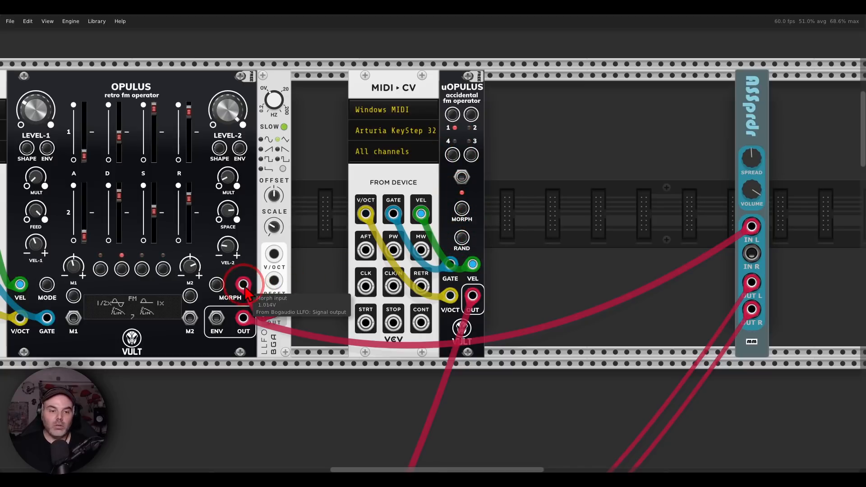
left_click_drag(244, 284, 462, 176)
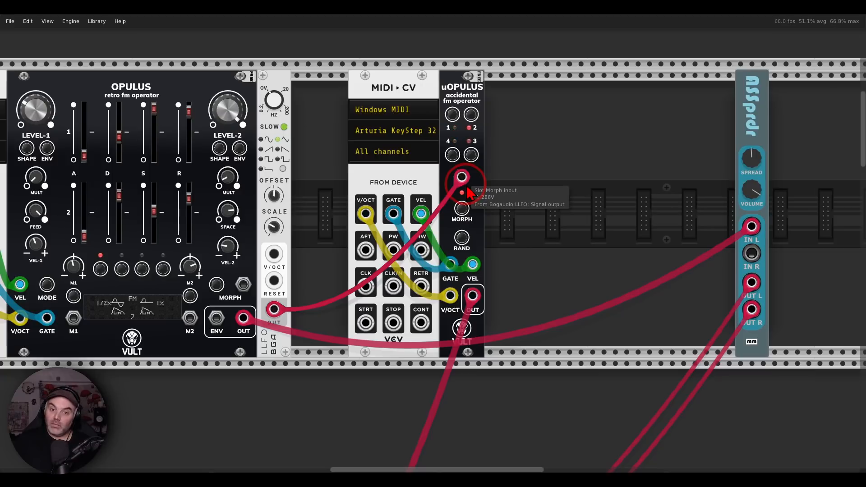
left_click(384, 132)
left_click(402, 148)
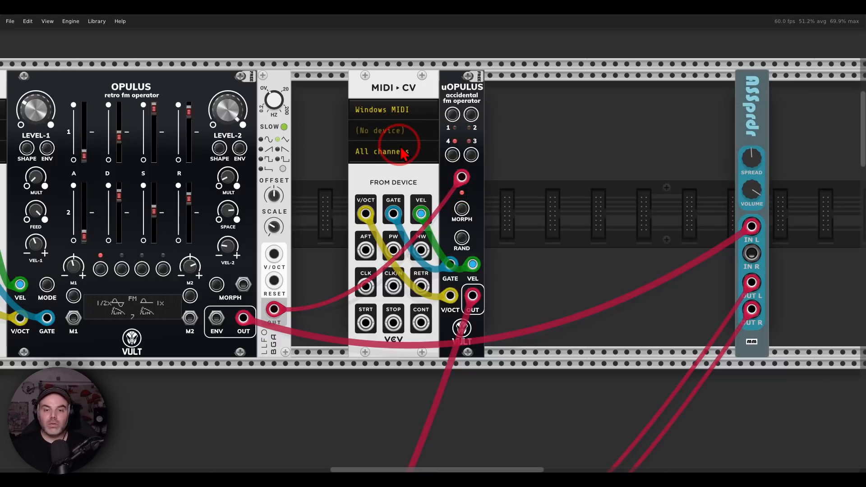
Examine the demo patch's SEQ voice, tracing how the Anima sequencer feeds the Opulus's VEL and MORPH inputs and the Chronoblob after it
scroll(331, 176, "down", 3)
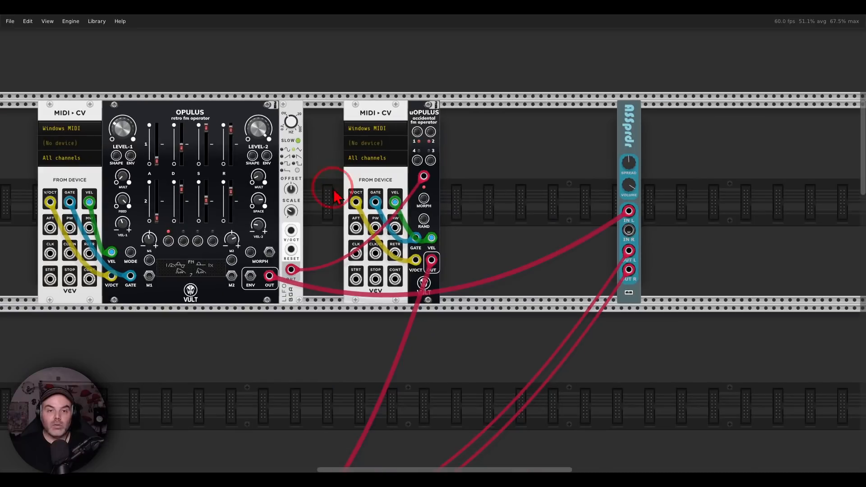
scroll(356, 306, "down", 5)
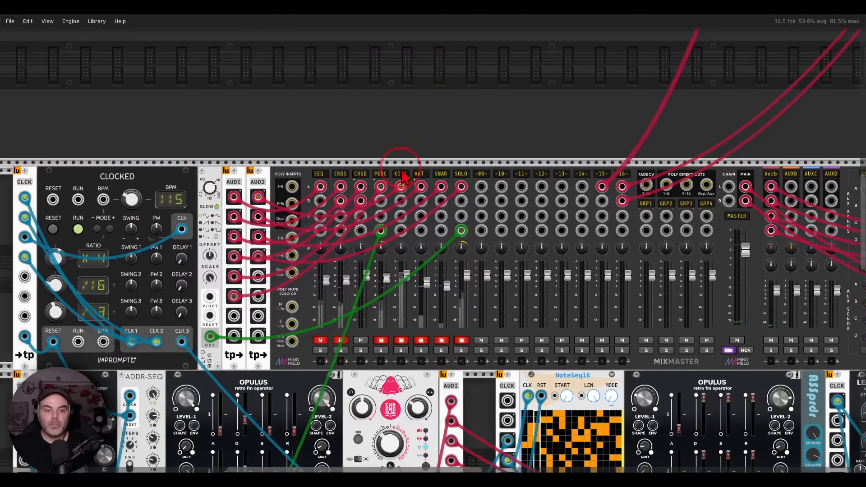
scroll(454, 120, "up", 3)
left_click_drag(444, 216, 495, 164)
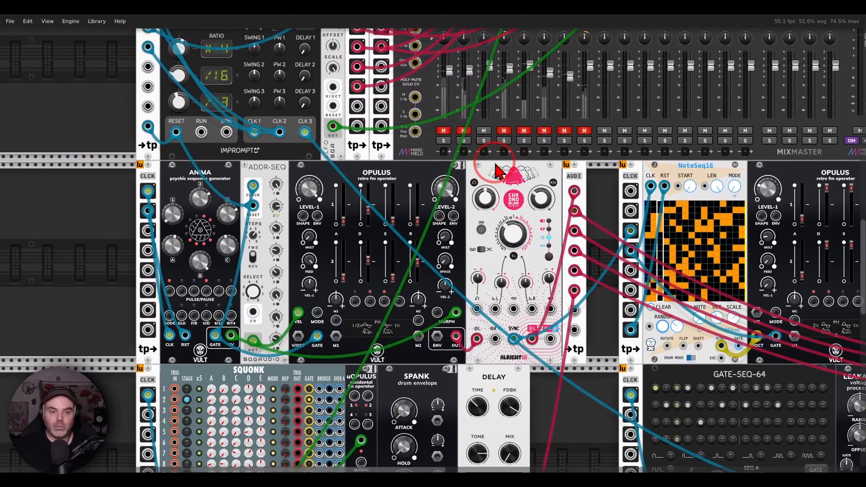
mouse_move(395, 165)
left_mouse_down()
mouse_move(336, 198)
mouse_move(411, 170)
left_mouse_up()
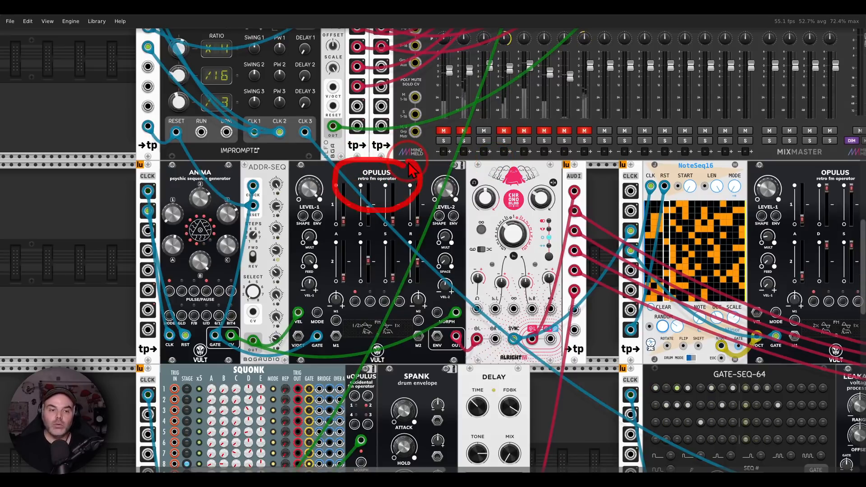
mouse_move(228, 165)
left_mouse_down()
mouse_move(170, 185)
mouse_move(237, 190)
mouse_move(226, 168)
left_mouse_up()
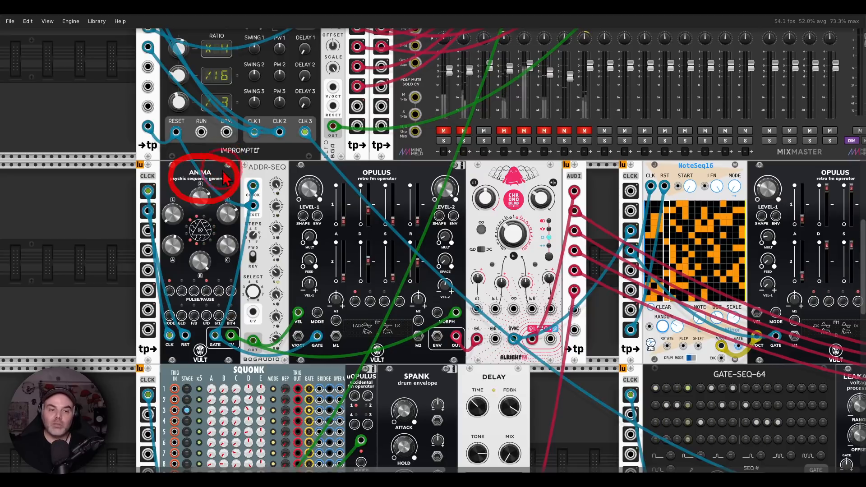
mouse_move(212, 201)
left_mouse_down()
mouse_move(294, 283)
mouse_move(292, 295)
left_mouse_up()
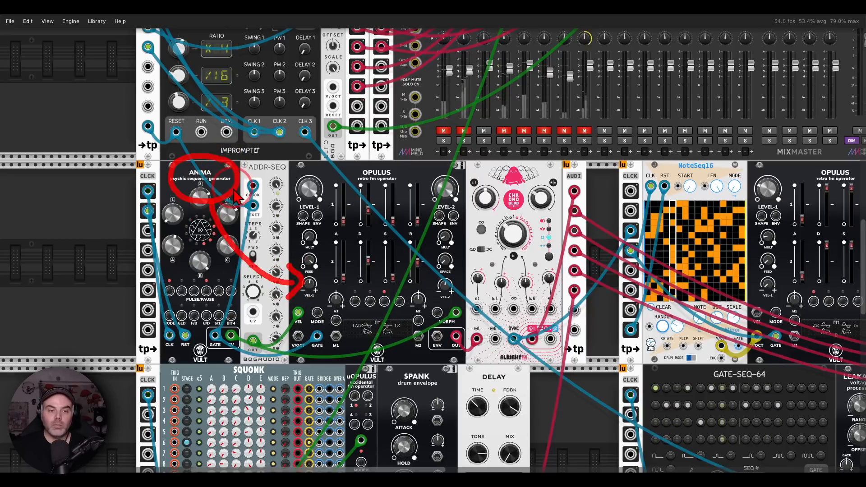
left_click_drag(236, 194, 435, 294)
mouse_move(433, 280)
left_mouse_down()
mouse_move(445, 293)
mouse_move(429, 307)
left_mouse_up()
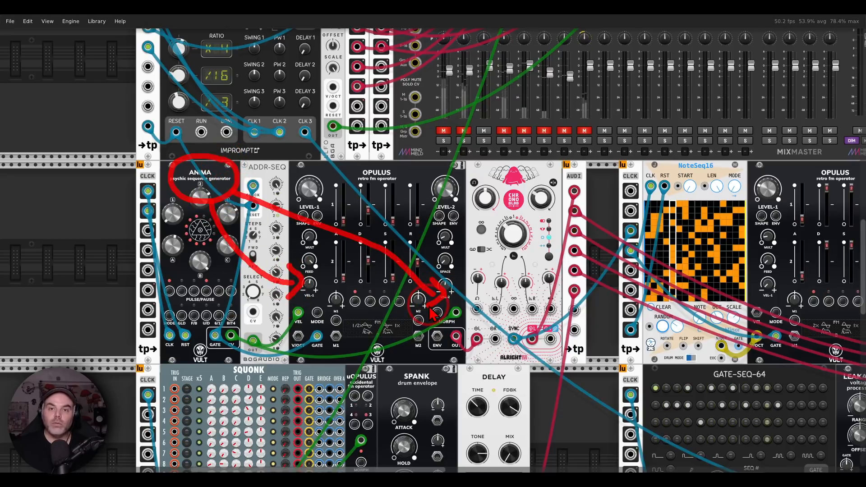
key("Escape")
mouse_move(541, 171)
left_mouse_down()
mouse_move(518, 220)
mouse_move(534, 165)
left_mouse_up()
key("Escape")
Unmute the SEQ channel of the MixMaster and adjust the Dry/Wet of the Chronoblob delay in that voice
left_click(443, 131)
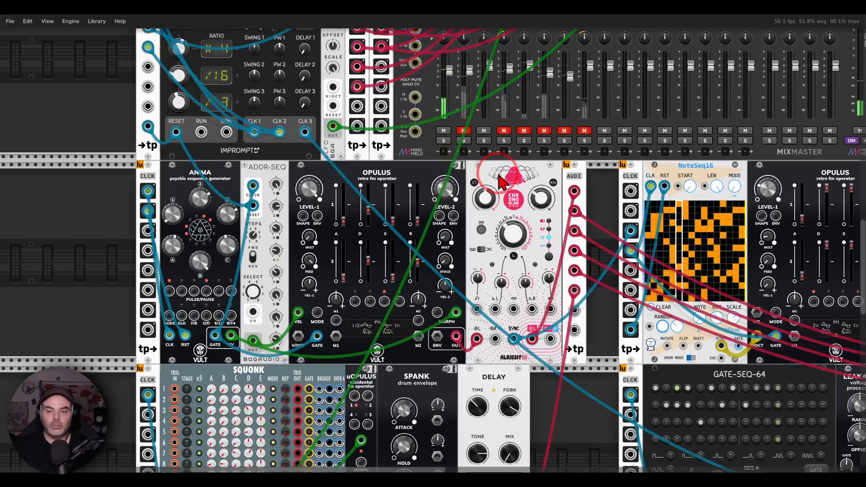
left_click_drag(539, 199, 544, 209)
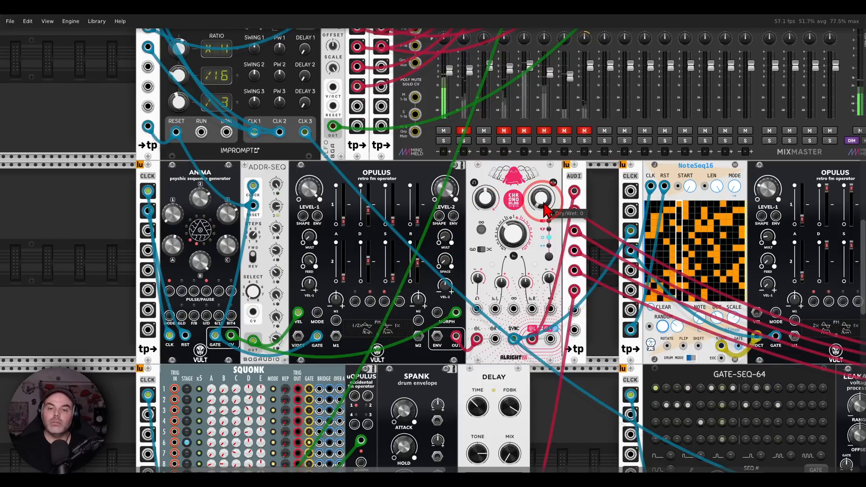
Unmute the CRDS channel of the MixMaster and sweep the cutoff of the Freak filter in that voice
left_click_drag(548, 211, 259, 210)
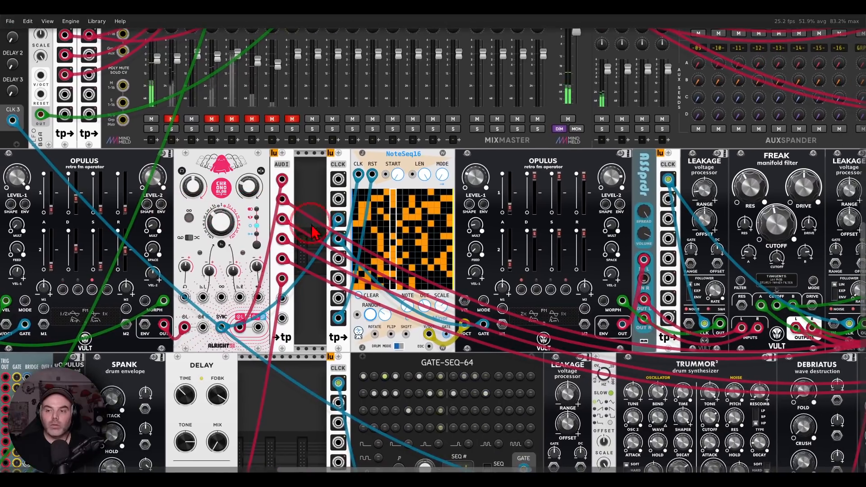
scroll(274, 216, "right", 5)
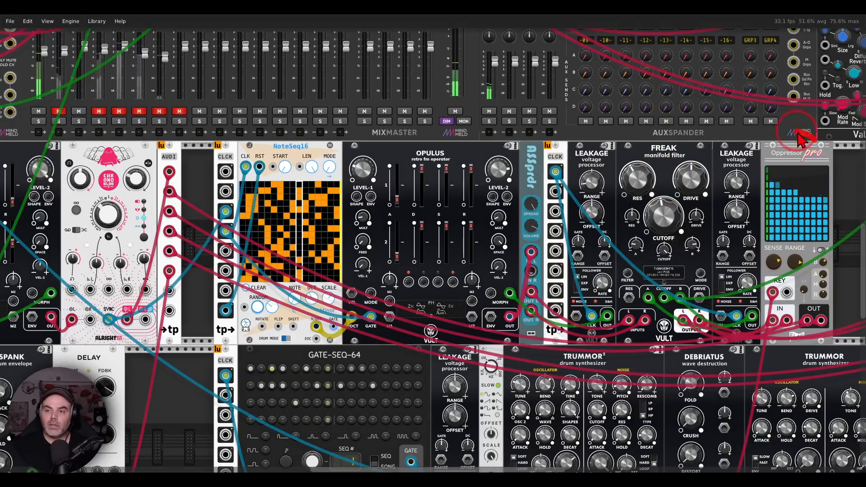
mouse_move(702, 183)
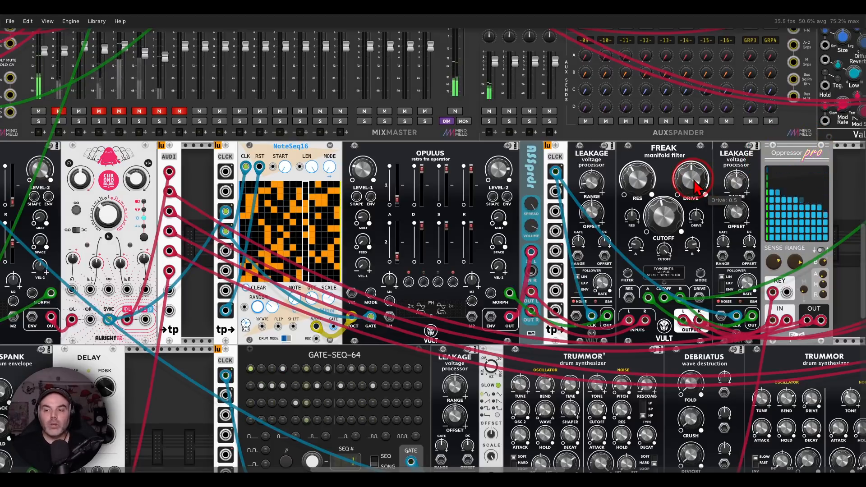
left_click(59, 112)
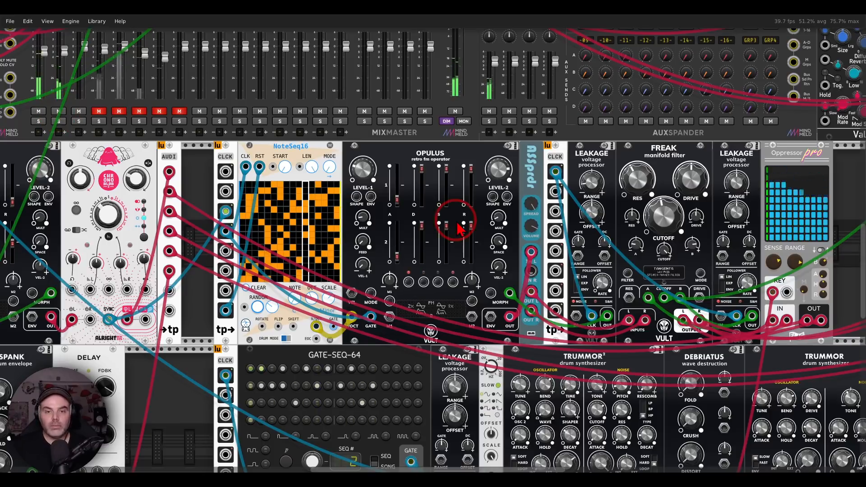
left_click_drag(663, 221, 433, 242)
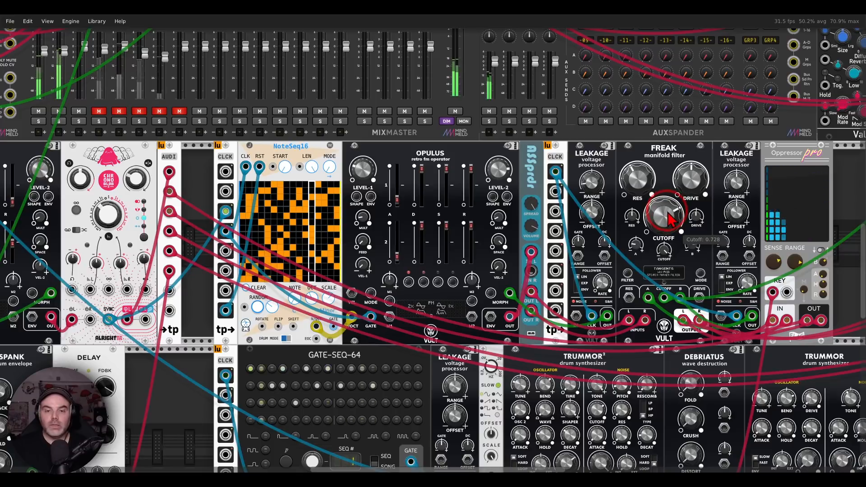
left_click_drag(667, 221, 667, 257)
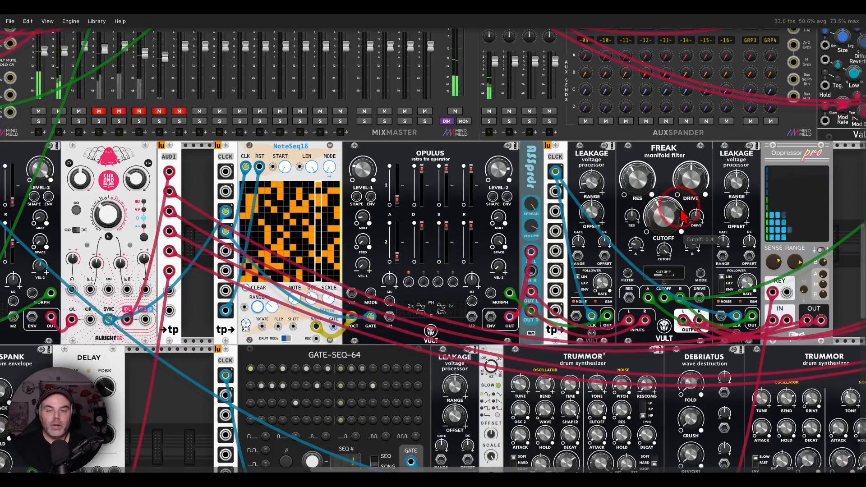
Examine how Knob 1 of the KNOBS module controls the Freak and the Punch, and trace the Freak's outputs through the Punch into the Chronoblob
left_click_drag(681, 216, 340, 212)
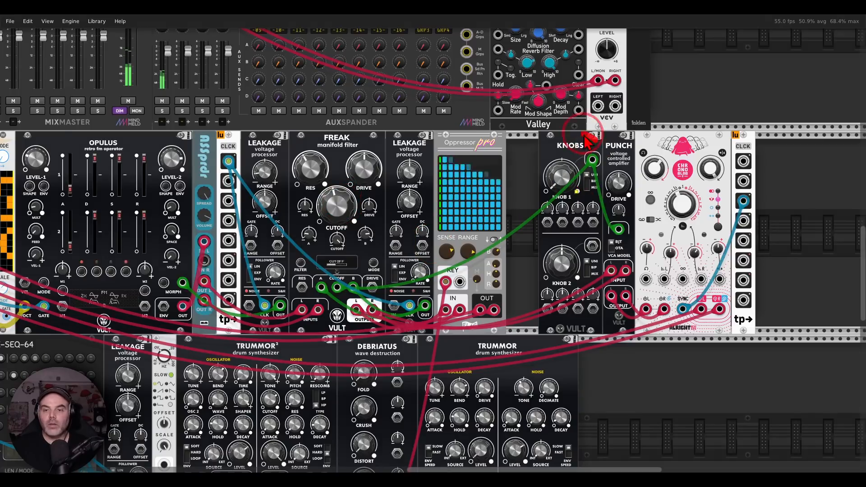
mouse_move(591, 137)
left_mouse_down()
mouse_move(575, 215)
mouse_move(607, 181)
mouse_move(592, 150)
left_mouse_up()
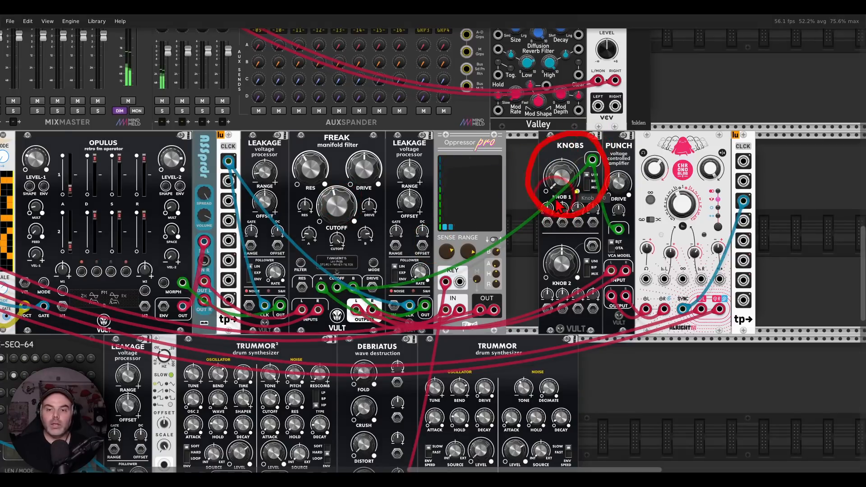
mouse_move(545, 208)
left_mouse_down()
mouse_move(433, 253)
mouse_move(348, 267)
left_mouse_up()
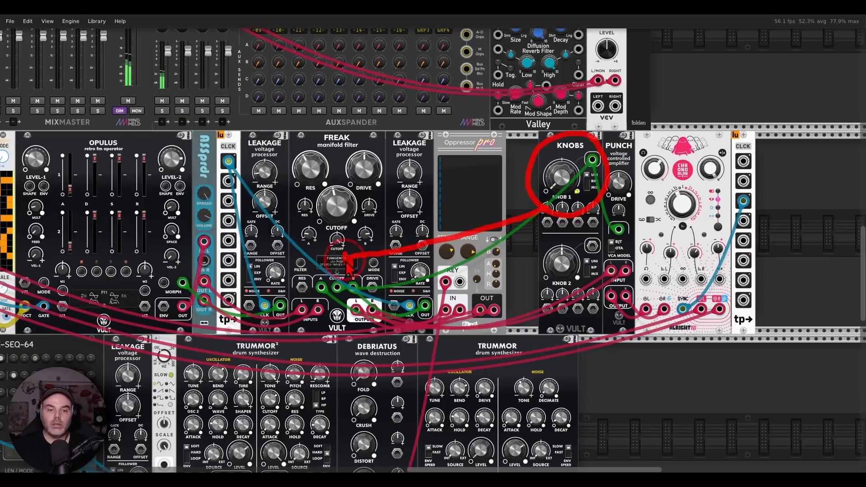
left_click_drag(572, 212, 602, 261)
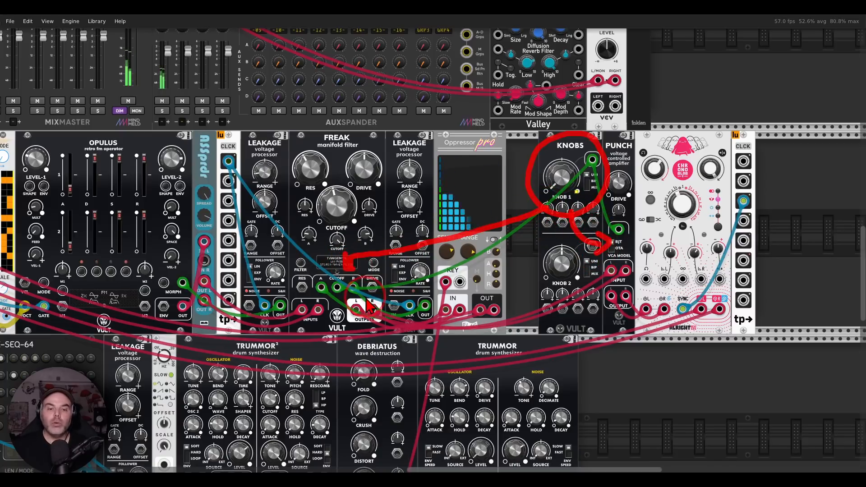
mouse_move(378, 293)
left_mouse_down()
mouse_move(612, 253)
mouse_move(587, 234)
mouse_move(618, 285)
mouse_move(722, 266)
mouse_move(734, 253)
left_mouse_up()
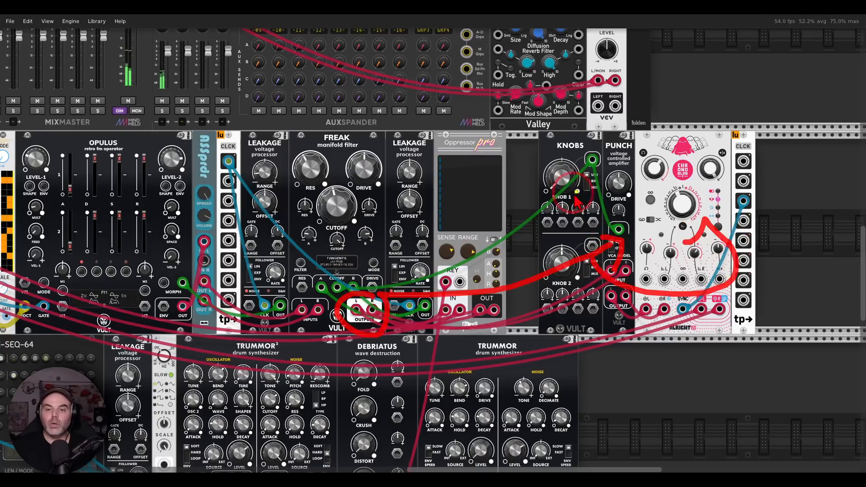
mouse_move(572, 151)
left_mouse_down()
mouse_move(526, 180)
mouse_move(568, 165)
left_mouse_up()
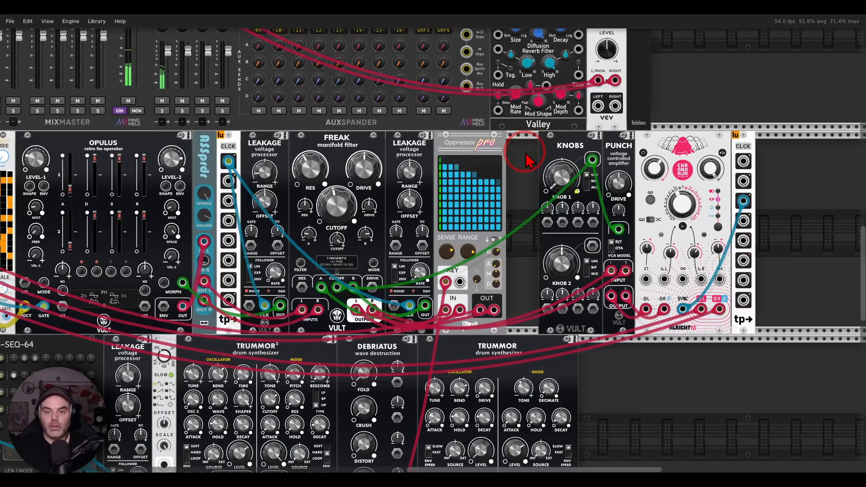
mouse_move(580, 157)
left_mouse_down()
mouse_move(541, 160)
mouse_move(592, 194)
mouse_move(533, 169)
left_mouse_up()
left_click_drag(454, 180, 391, 189)
mouse_move(393, 178)
left_mouse_down()
mouse_move(374, 199)
mouse_move(387, 204)
left_mouse_up()
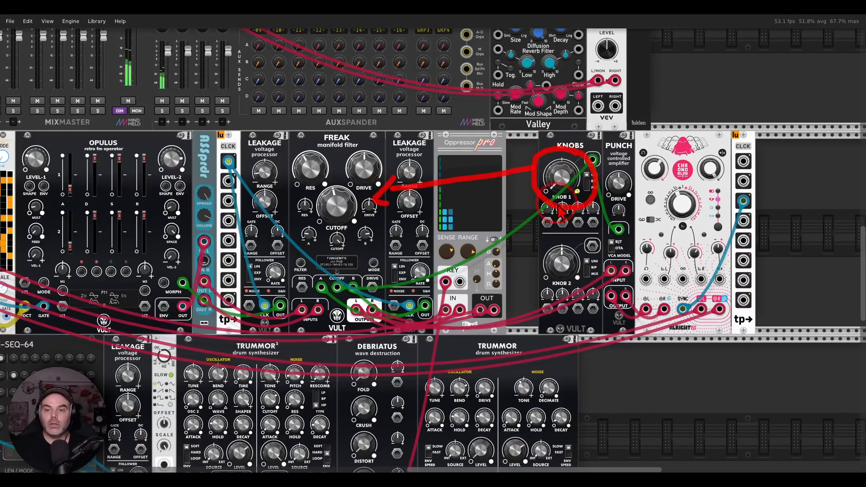
left_click_drag(567, 207, 615, 228)
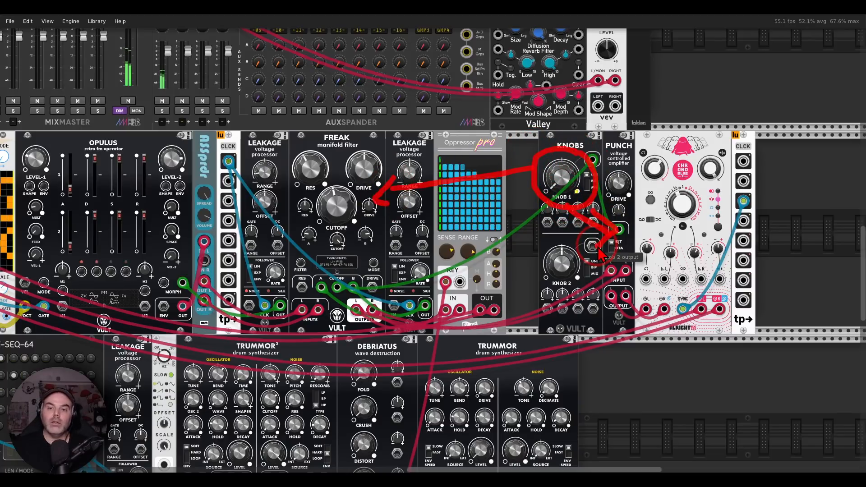
key("Escape")
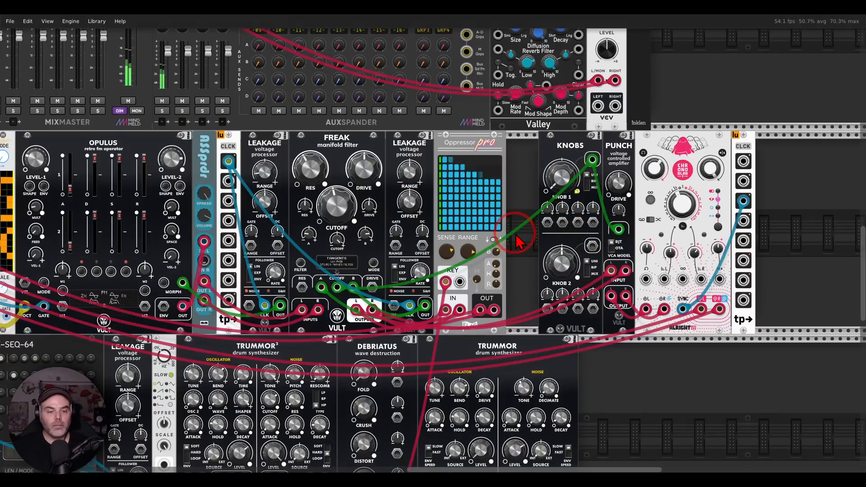
Examine the demo patch's PERC voice, where the Squonk sequencer drives the uOpulus through the Spank envelope and the Delay
left_click_drag(523, 232, 725, 153)
left_click_drag(348, 252, 721, 214)
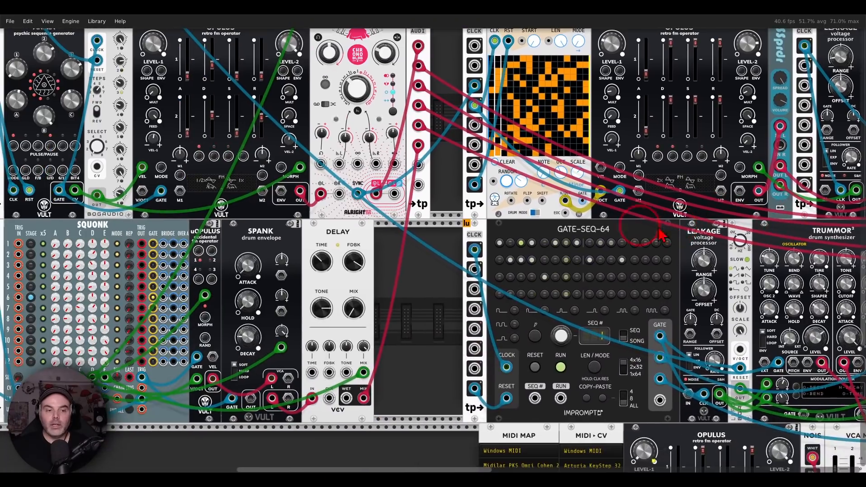
left_click_drag(395, 246, 587, 199)
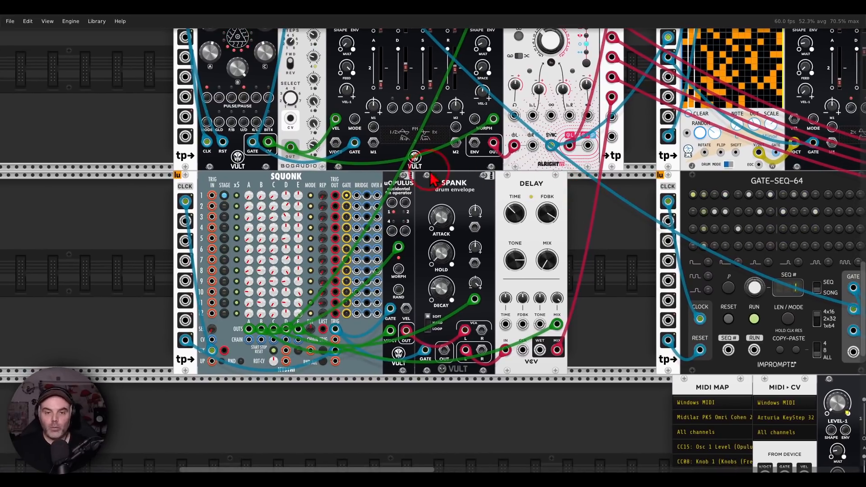
mouse_move(412, 168)
left_mouse_down()
mouse_move(423, 182)
mouse_move(432, 167)
left_mouse_up()
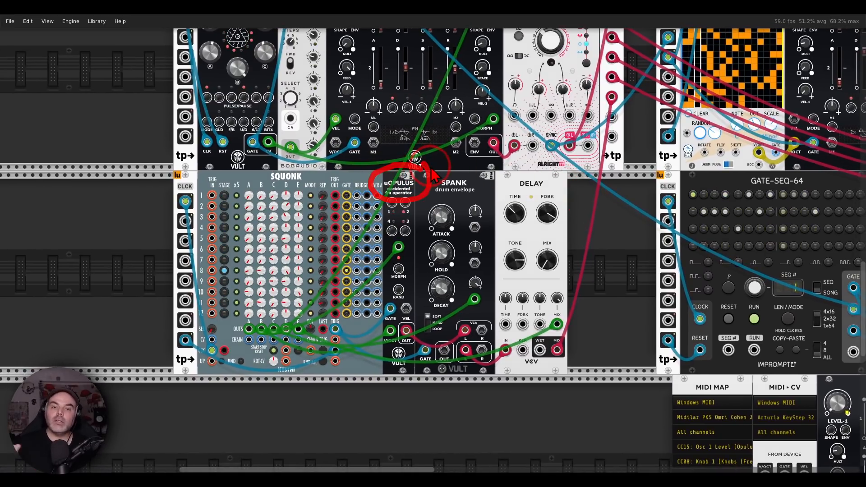
mouse_move(316, 167)
left_mouse_down()
mouse_move(267, 173)
mouse_move(289, 195)
mouse_move(313, 176)
left_mouse_up()
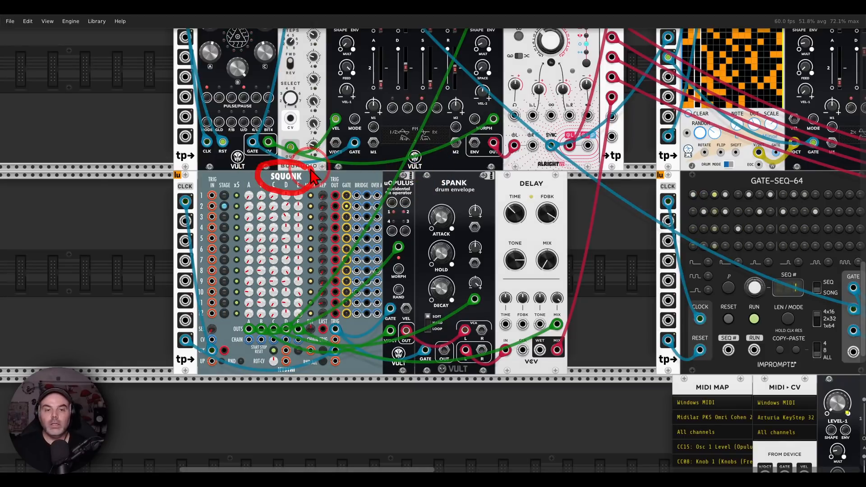
Unmute the PERC channel of the MixMaster and return to the Squonk and uOpulus voice
left_click_drag(594, 196, 481, 380)
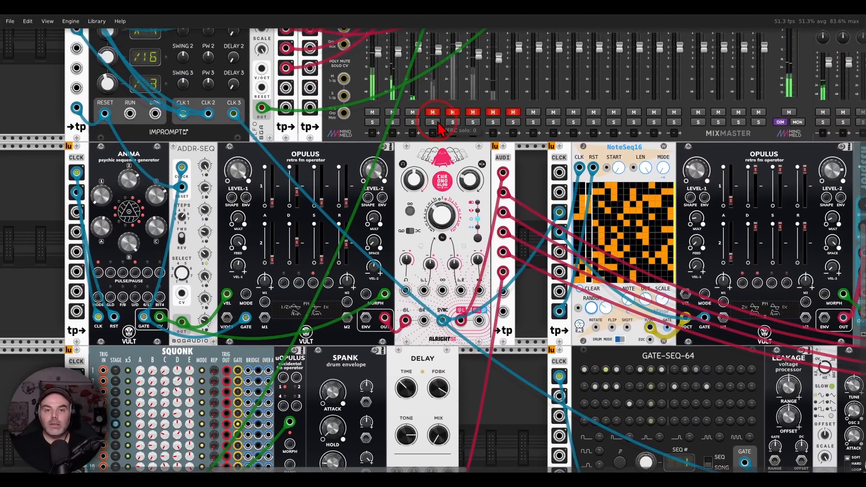
mouse_move(472, 311)
left_mouse_down()
mouse_move(465, 334)
mouse_move(576, 148)
mouse_move(593, 148)
mouse_move(581, 167)
left_mouse_up()
scroll(607, 199, "up", 3)
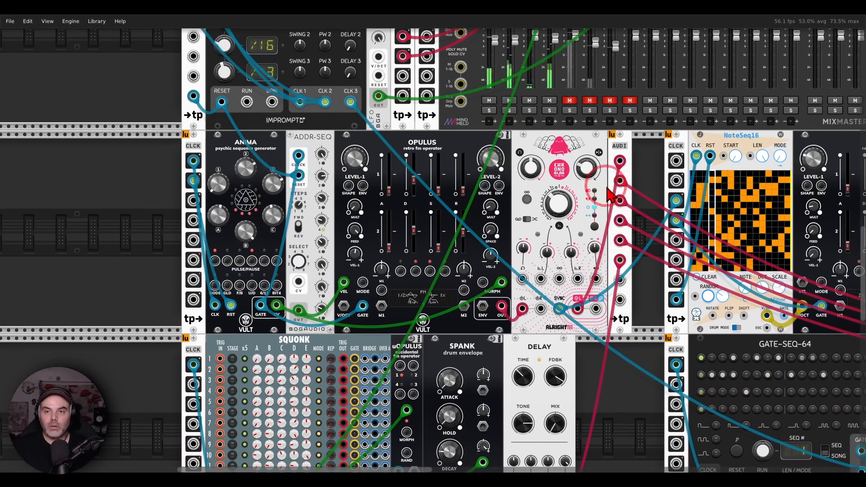
scroll(594, 215, "down", 3)
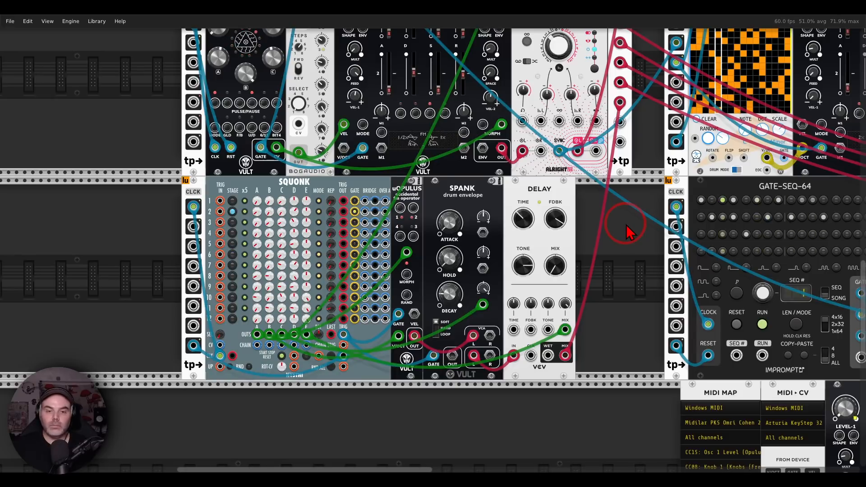
scroll(628, 228, "up", 8)
scroll(598, 219, "down", 8)
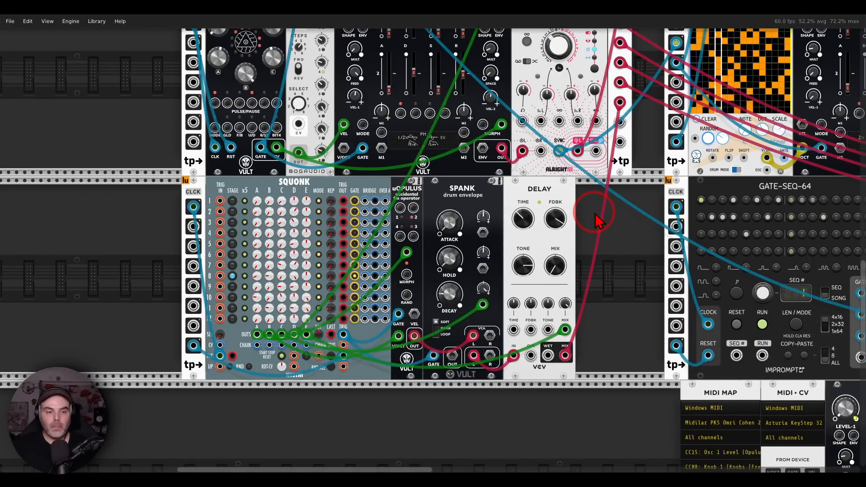
Examine the drum voices with GATE-SEQ-64, both Trummor synthesizers and Debriatus, and the link to the Oppressor Pro in the NoteSeq16 voice
left_click_drag(631, 229, 87, 197)
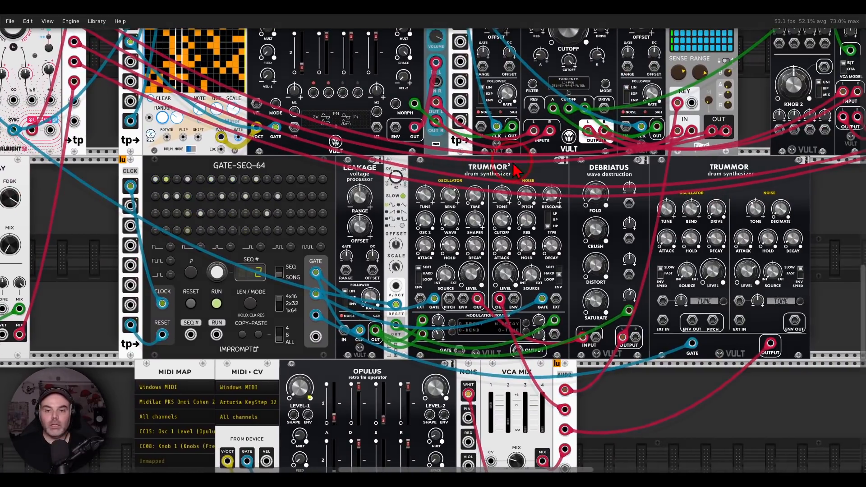
mouse_move(514, 158)
left_mouse_down()
mouse_move(525, 184)
mouse_move(525, 155)
left_mouse_up()
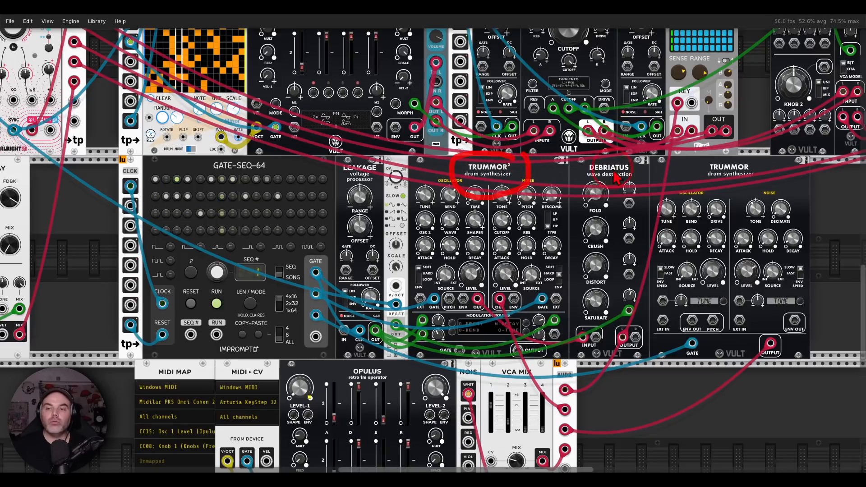
mouse_move(672, 178)
left_mouse_down()
mouse_move(727, 206)
mouse_move(764, 145)
left_mouse_up()
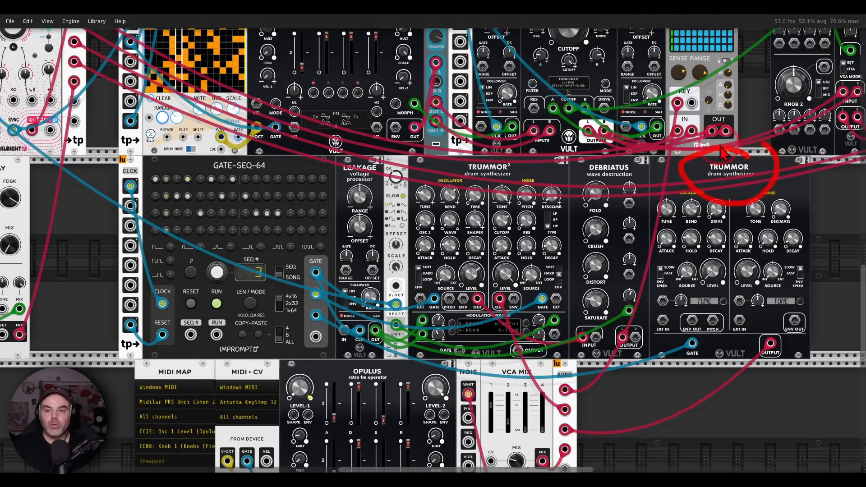
left_click_drag(274, 165, 277, 159)
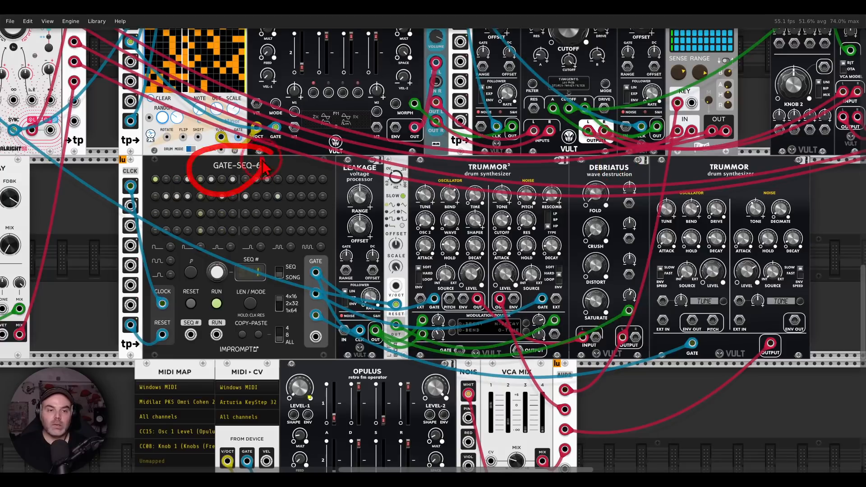
scroll(271, 163, "down", 3)
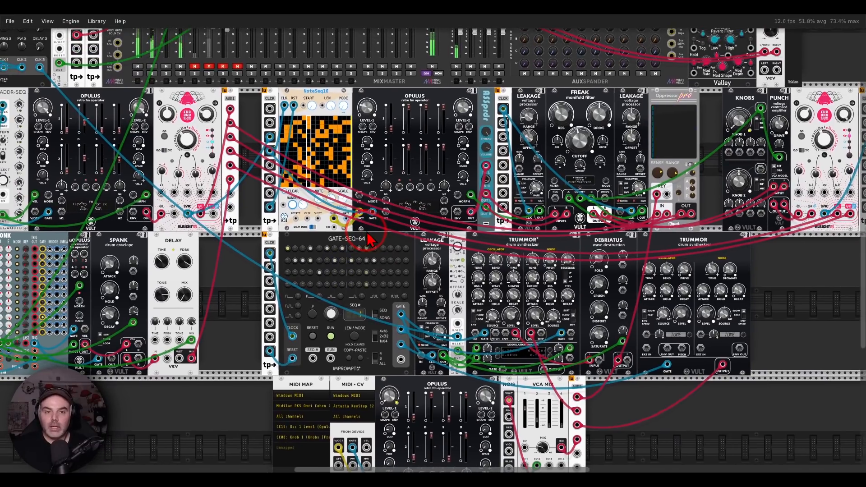
left_click_drag(344, 96, 351, 100)
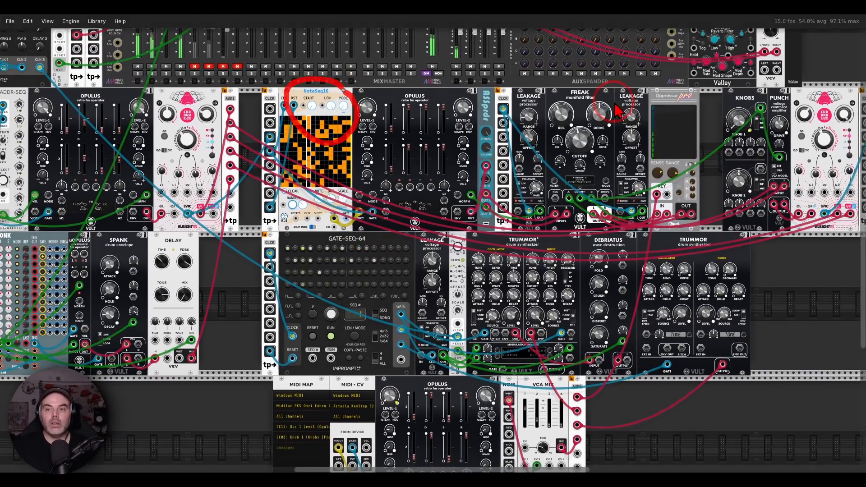
mouse_move(679, 92)
left_mouse_down()
mouse_move(628, 120)
mouse_move(690, 80)
left_mouse_up()
left_click_drag(670, 122, 584, 210)
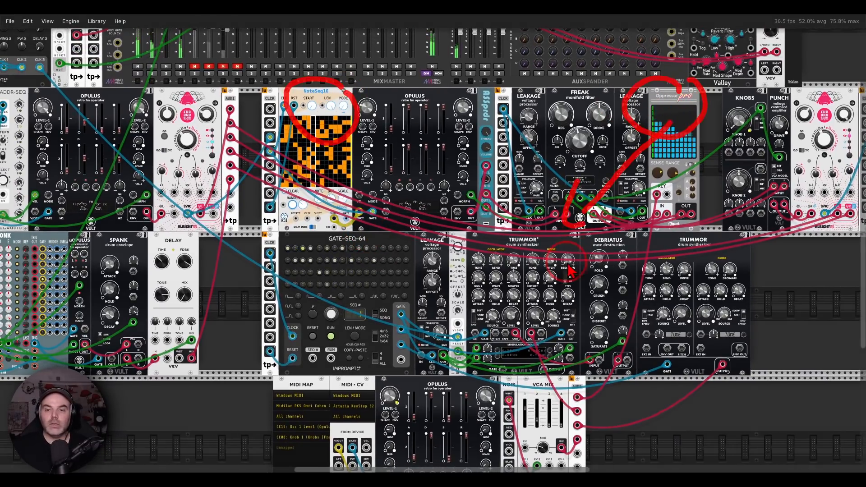
Unmute the three drum channels of the MixMaster, including SNAR
left_click(209, 67)
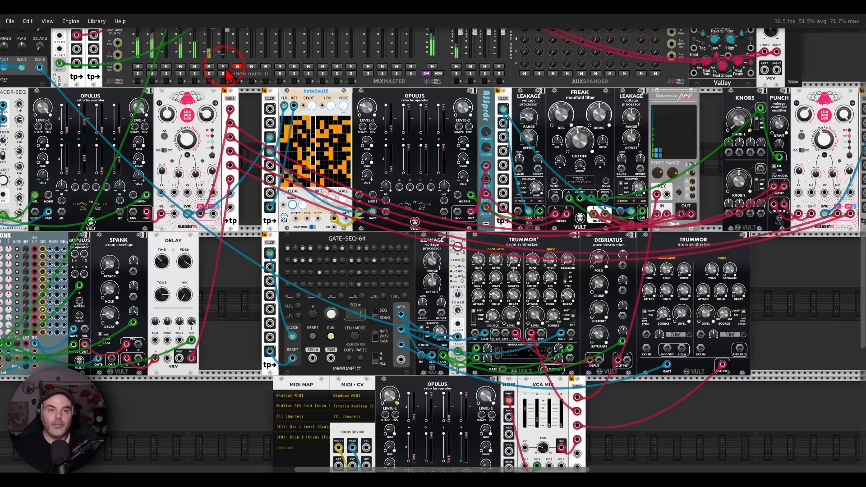
left_click(238, 272)
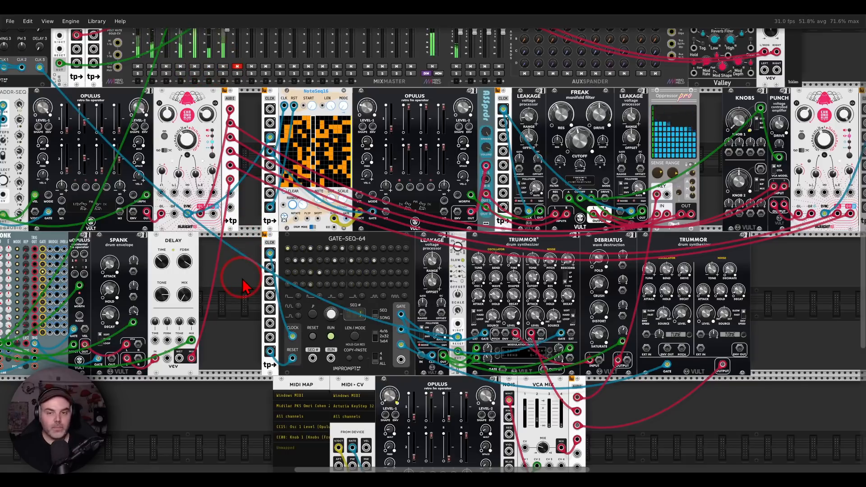
left_click_drag(241, 291, 242, 258)
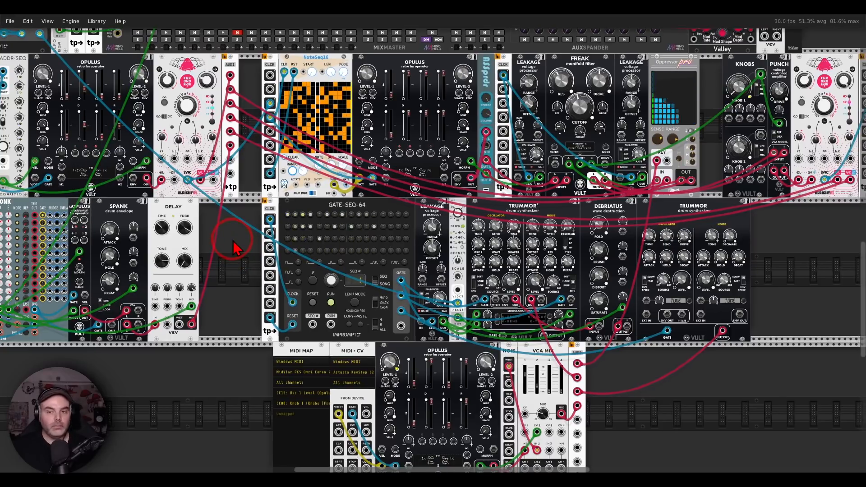
Unmute the SOLO channel of the MixMaster and show its MIDI-controlled Opulus voice within the whole patch
left_click_drag(232, 246, 323, 346)
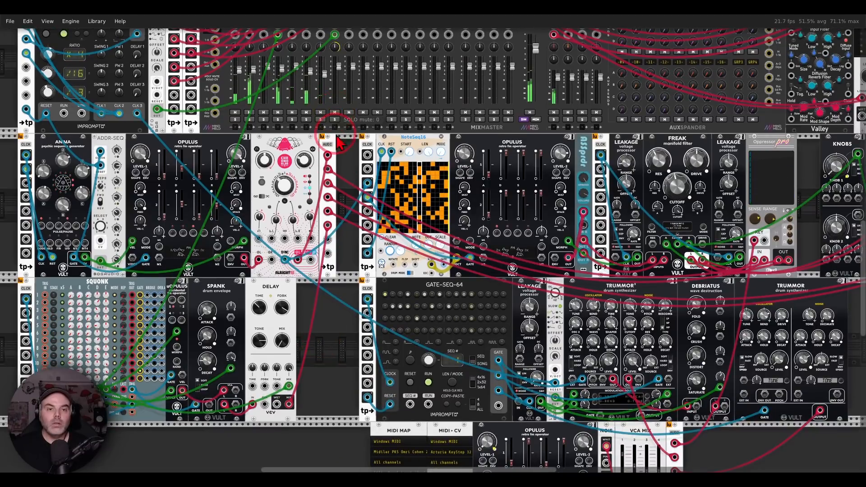
left_click_drag(338, 312, 275, 103)
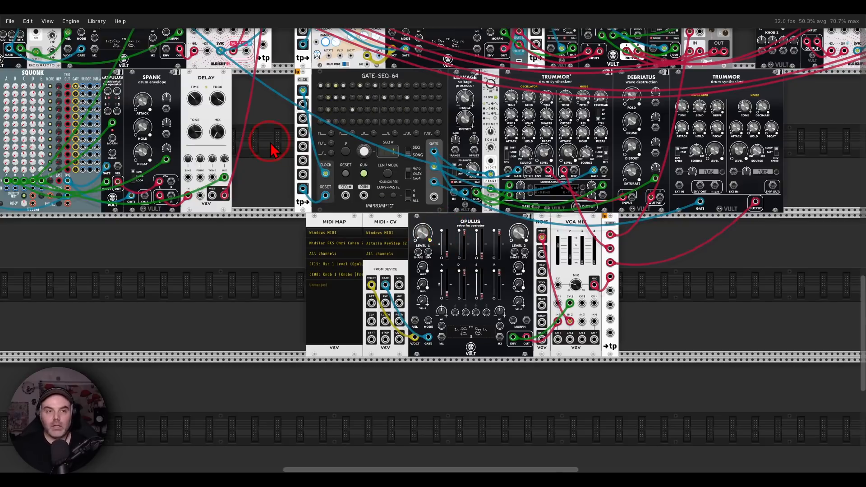
scroll(273, 149, "down", 1)
left_click_drag(271, 145, 354, 279)
scroll(360, 214, "down", 1)
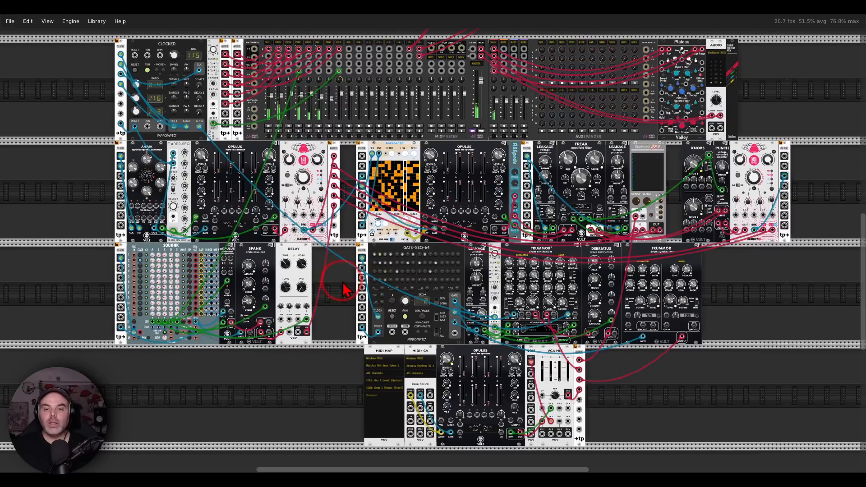